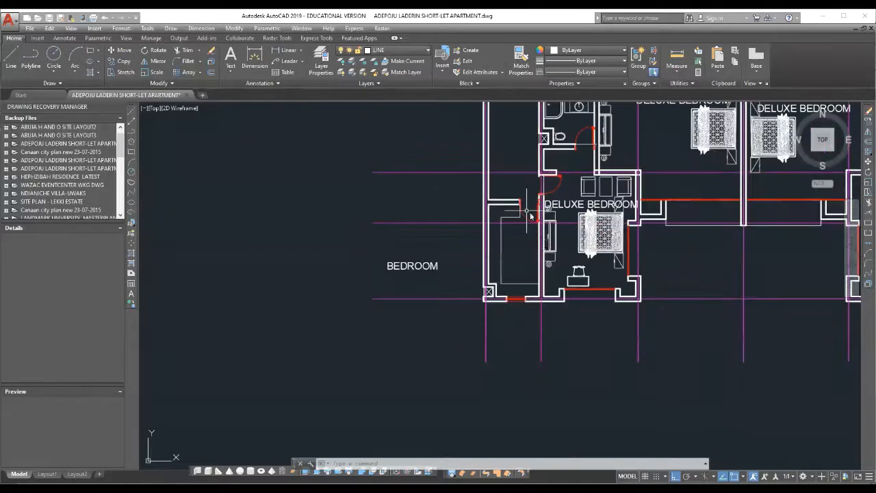
Inspect the furniture in the lower corner deluxe bedroom by selecting the desk, chair, TV console, armchair and table, clearing the selection each time
scroll(746, 277, up, 3)
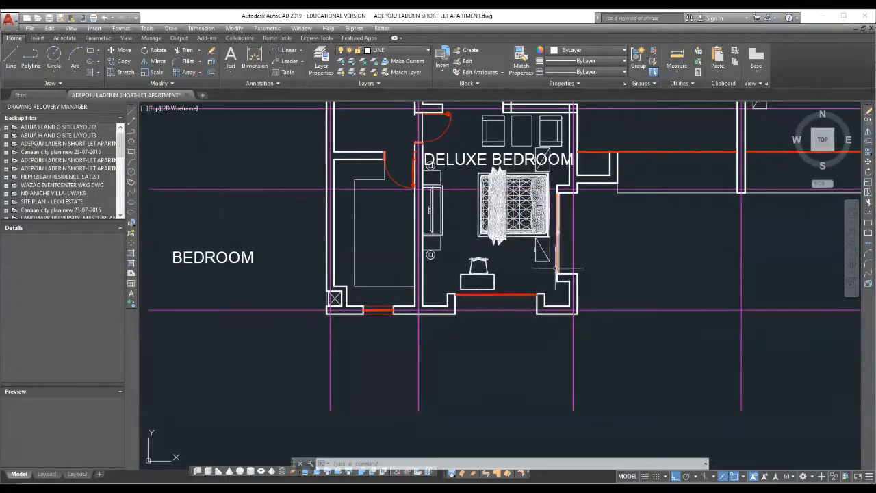
click(478, 278)
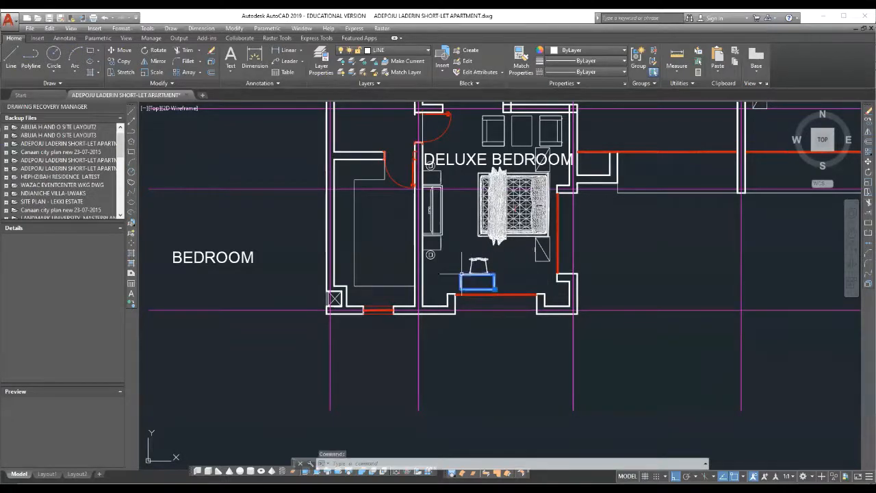
click(478, 263)
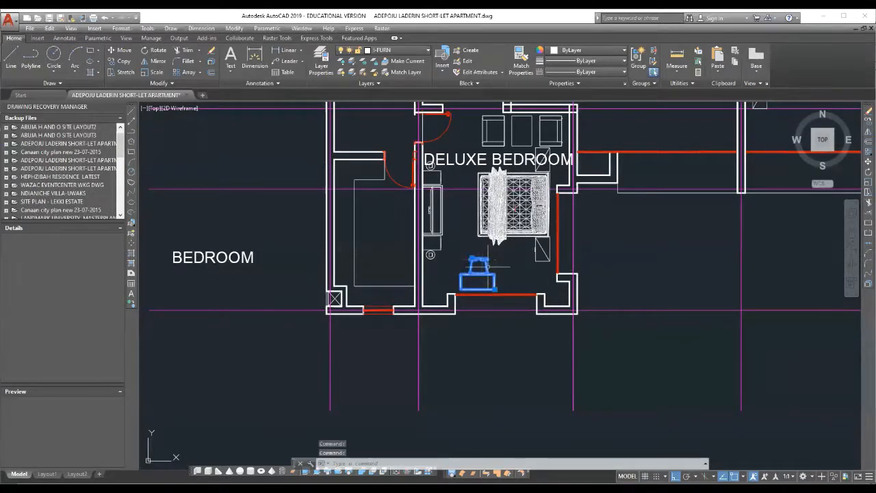
key(Escape)
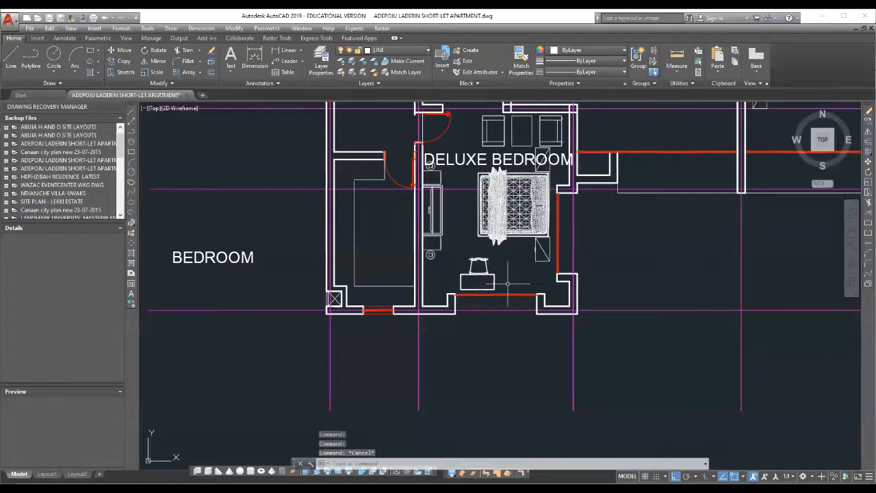
click(431, 203)
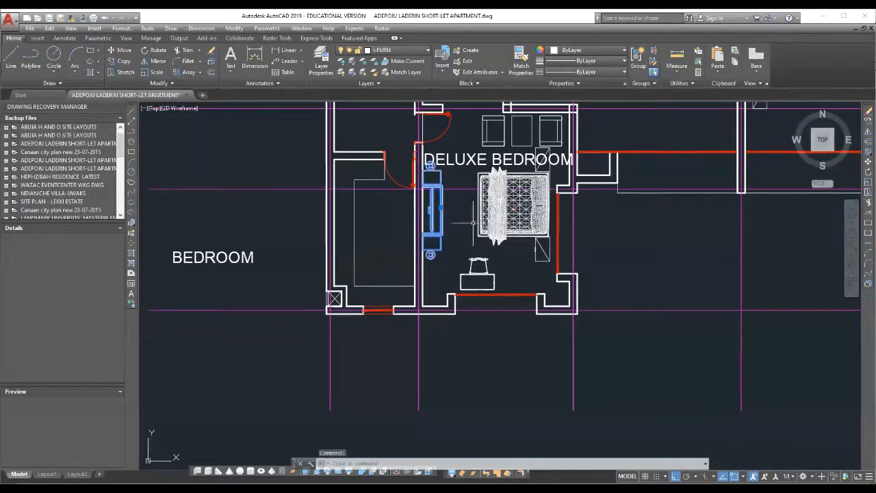
key(Escape)
key(Escape)
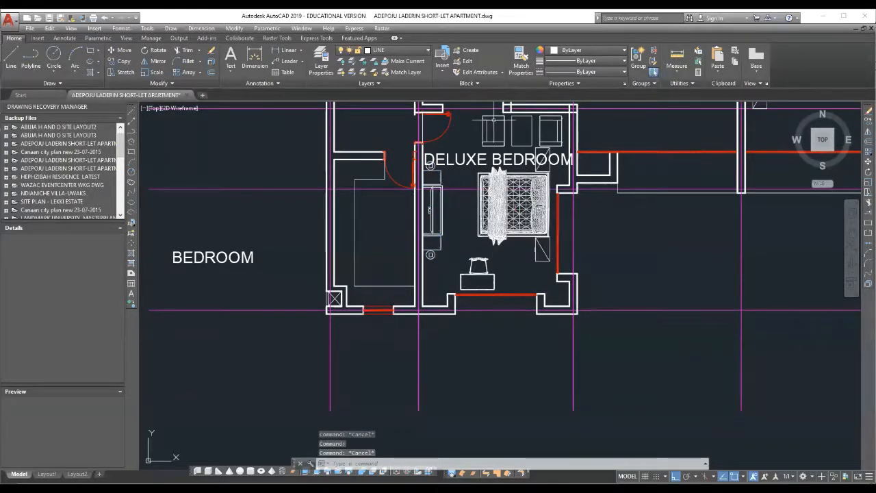
click(493, 127)
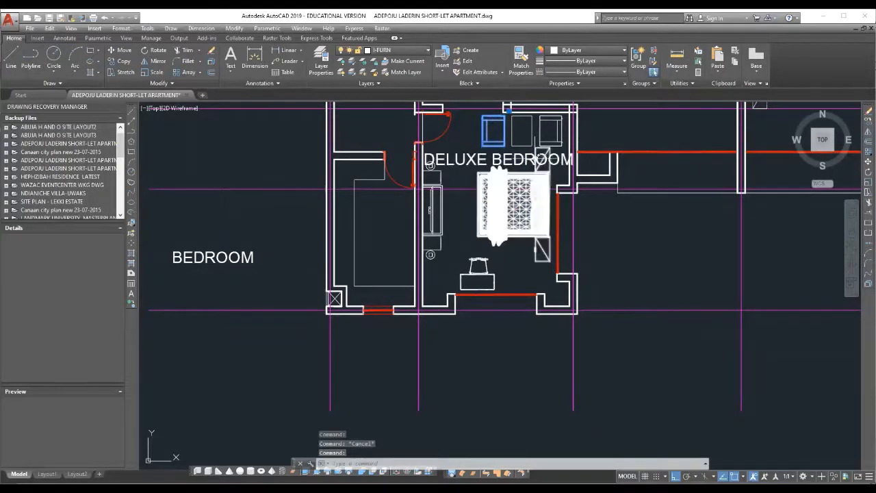
click(522, 130)
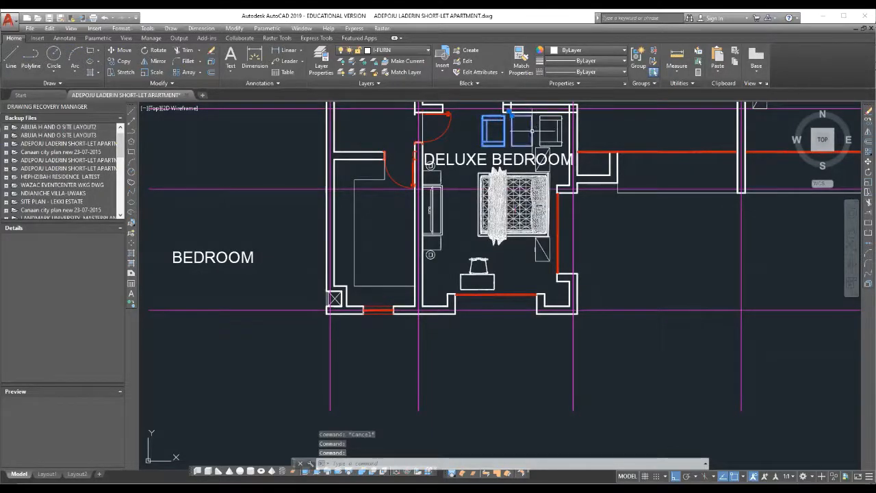
key(Escape)
key(Escape)
Inspect a toilet and a washbasin in the restrooms beside Seminar Room-1 by selecting each one and clearing the selection
scroll(581, 178, down, 8)
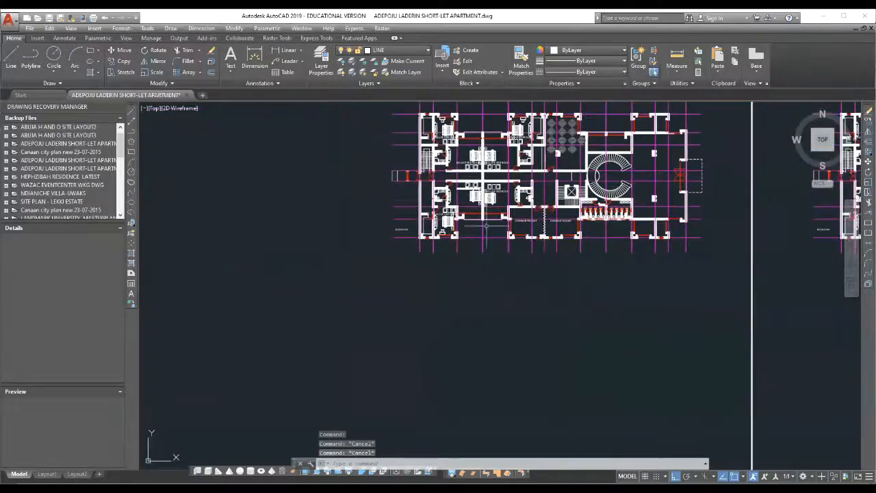
scroll(629, 222, up, 6)
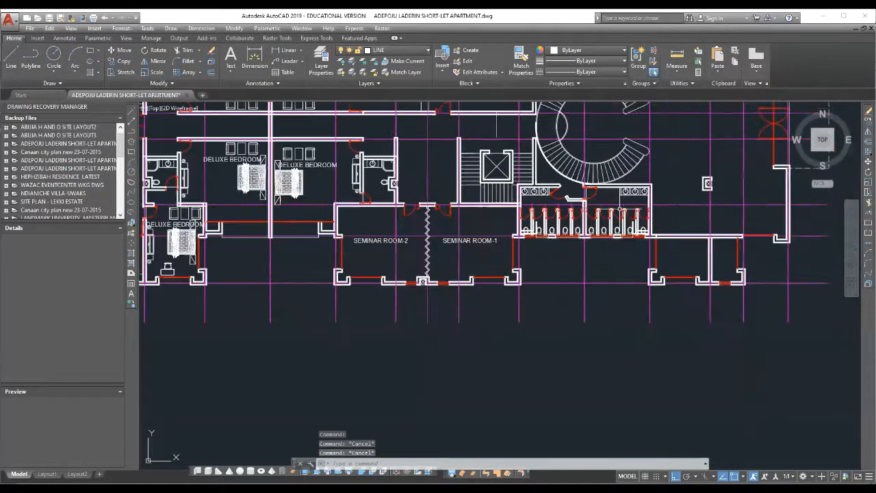
scroll(657, 286, up, 2)
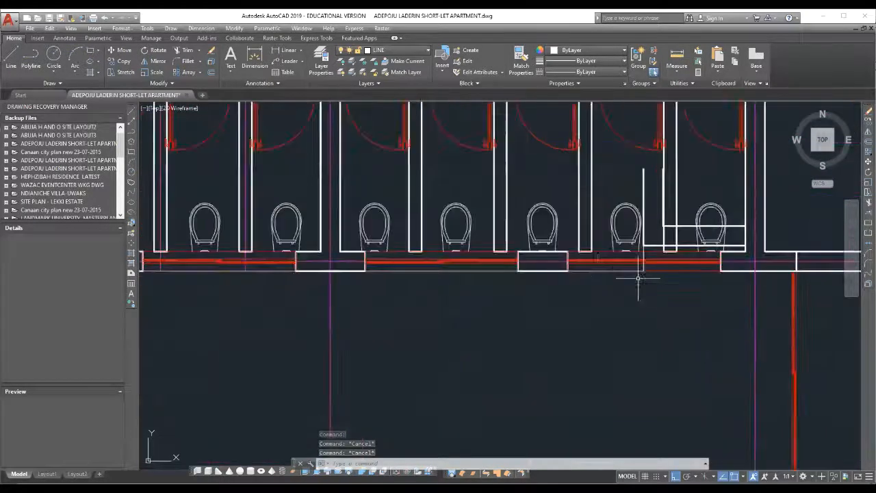
click(548, 218)
scroll(609, 280, down, 4)
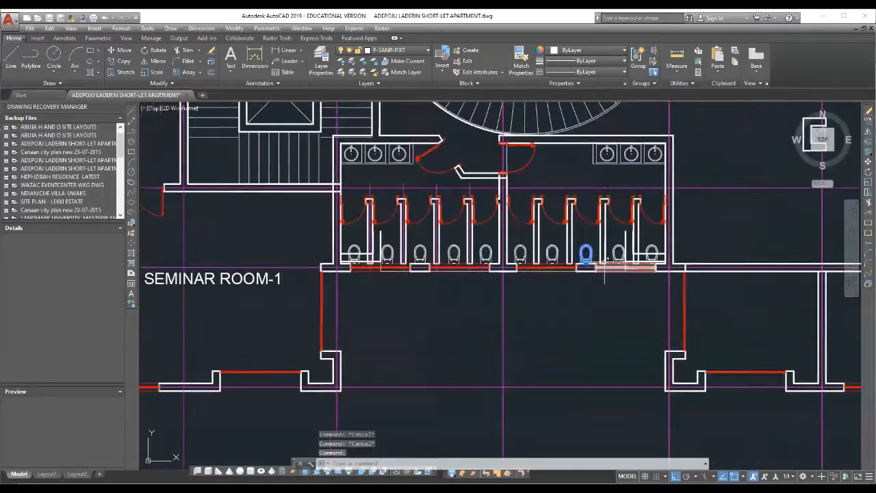
key(Escape)
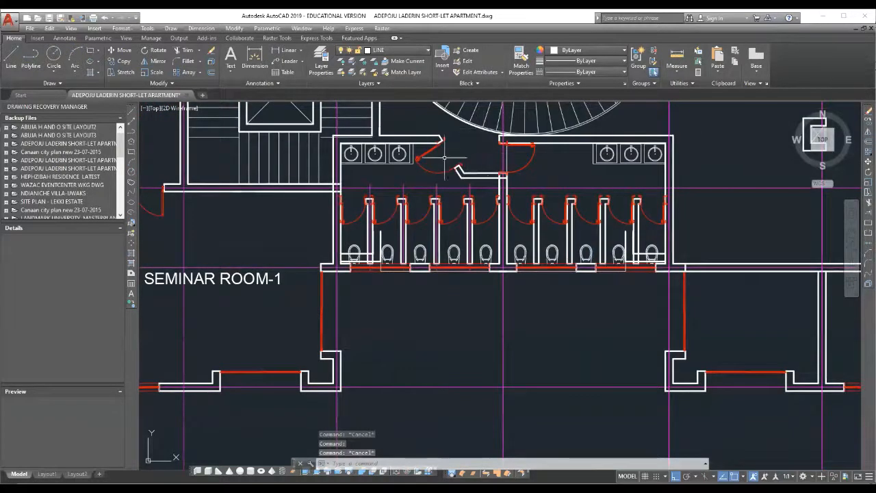
click(401, 150)
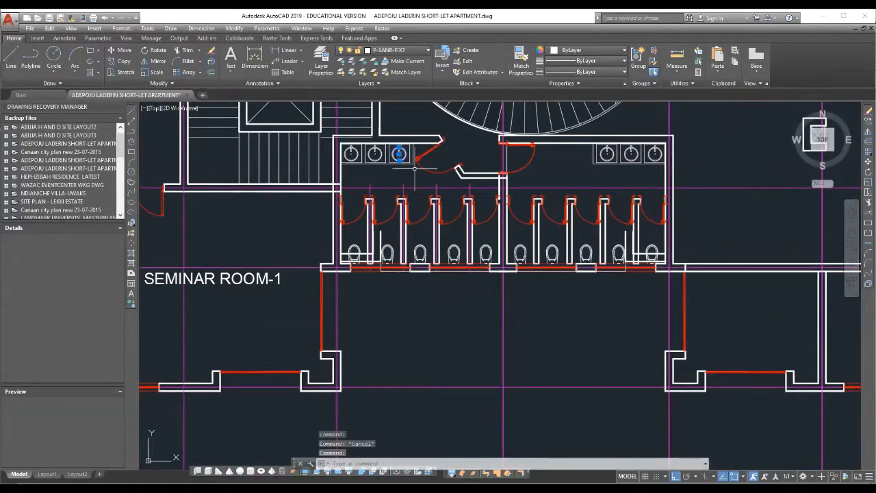
key(Escape)
Examine the floor plan's repeated elements, including the bathrooms, deluxe bedrooms and the room filled with dining tables
scroll(441, 186, down, 3)
scroll(459, 128, down, 2)
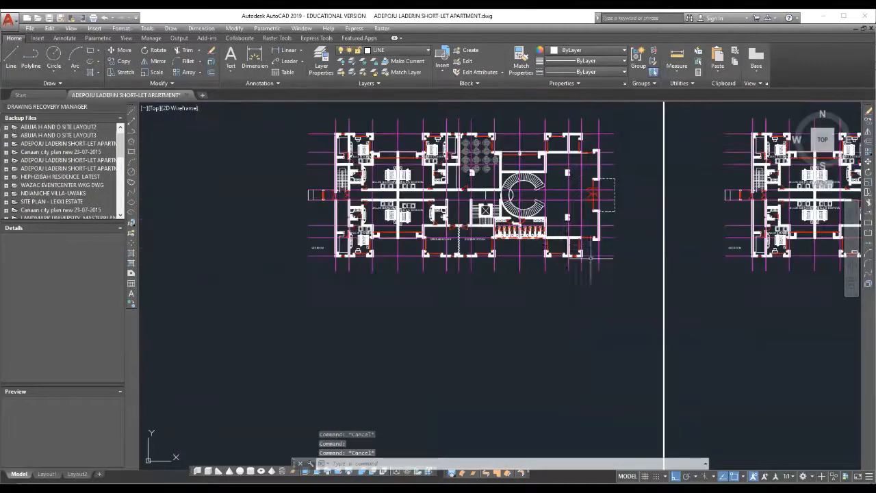
scroll(494, 172, up, 5)
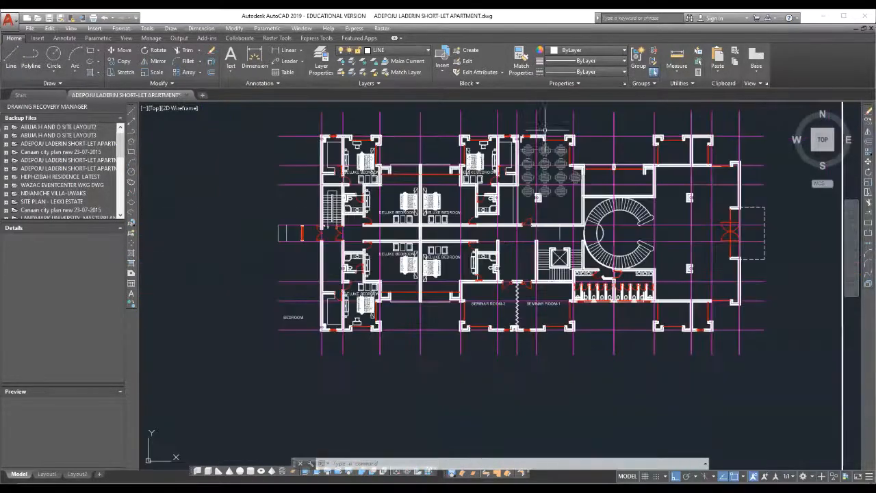
scroll(542, 140, down, 5)
scroll(427, 206, up, 6)
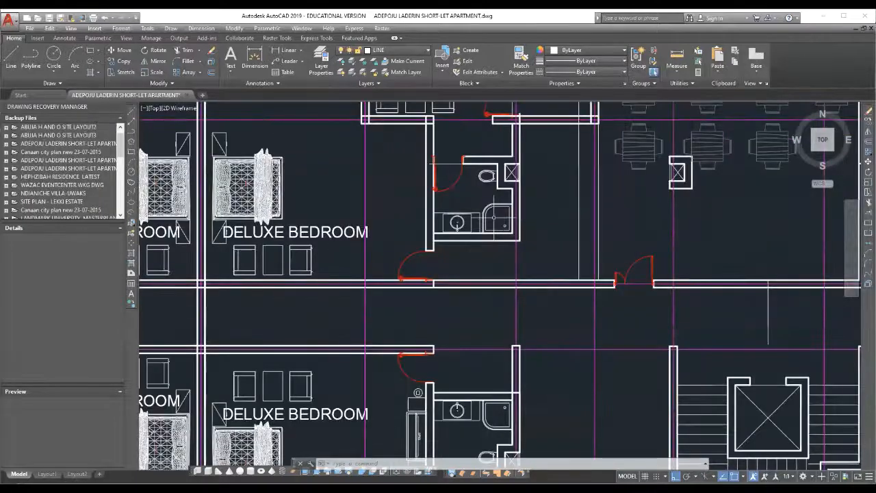
middle_drag(532, 207, 573, 211)
scroll(449, 226, down, 4)
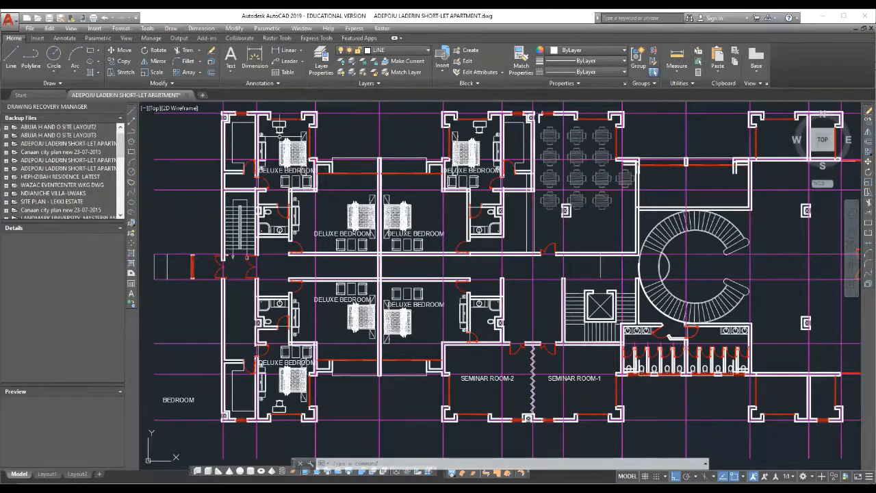
scroll(280, 135, up, 4)
scroll(280, 136, down, 6)
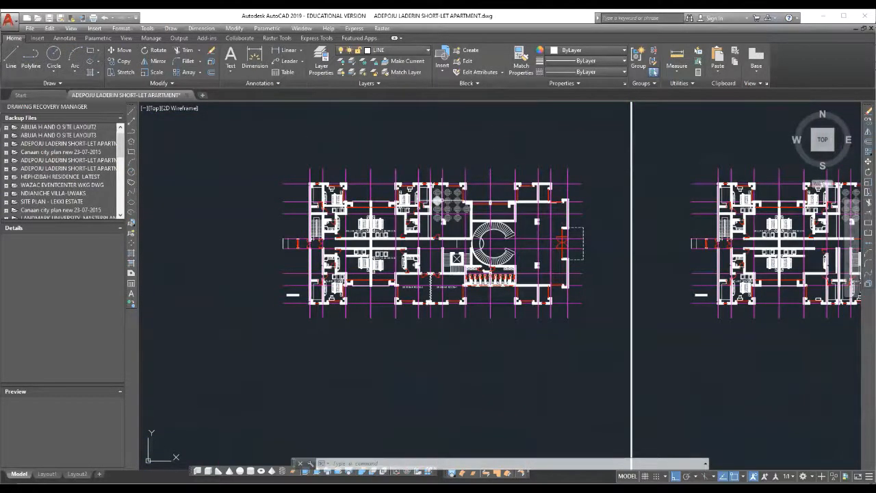
scroll(443, 199, up, 4)
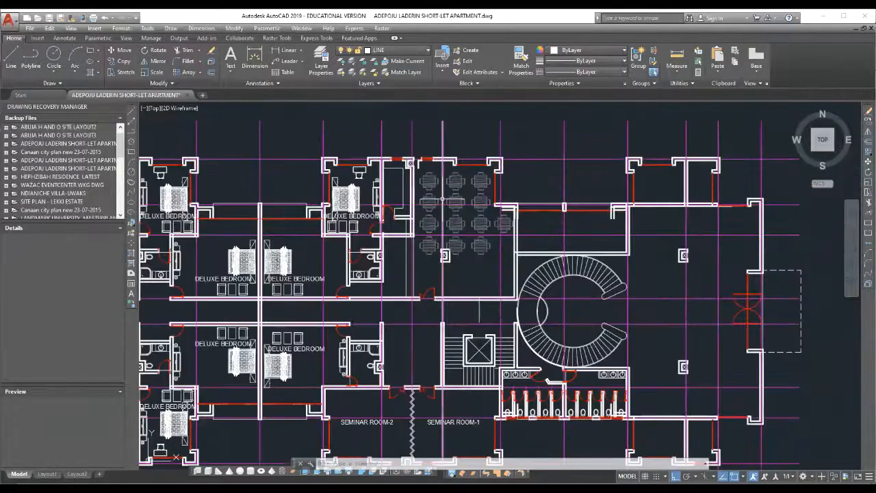
scroll(444, 200, up, 2)
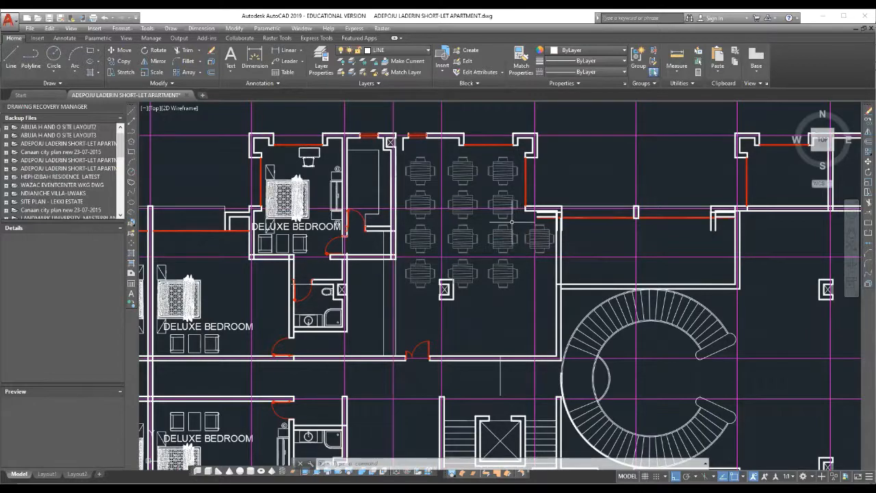
scroll(503, 209, down, 2)
scroll(503, 208, down, 2)
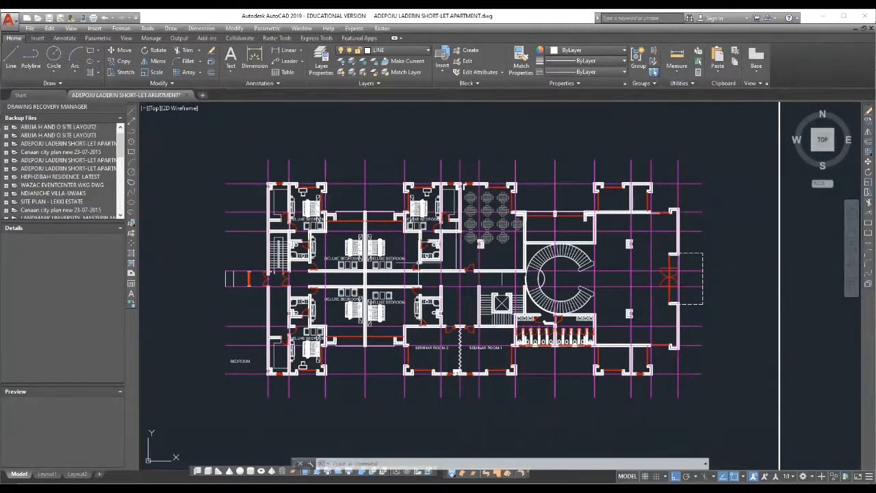
Draw a small rectangle in the empty area outside the staircase wall and check its selection as a single object
scroll(221, 274, up, 5)
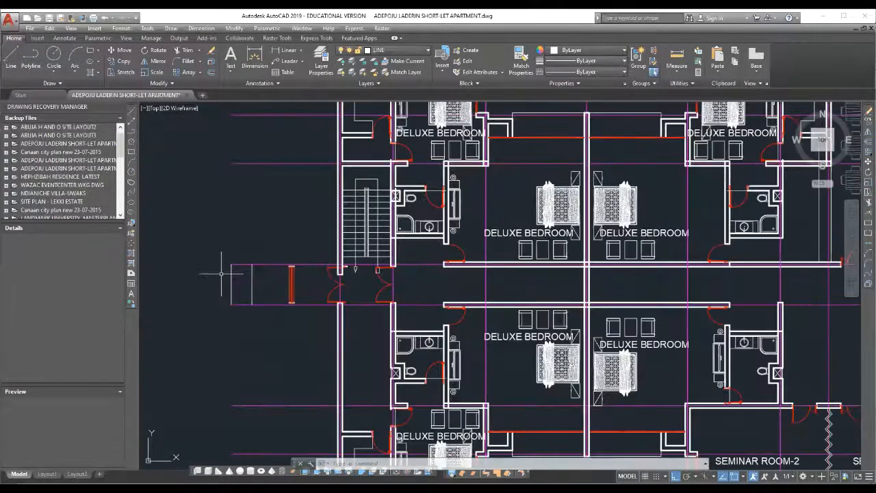
middle_drag(221, 274, 298, 281)
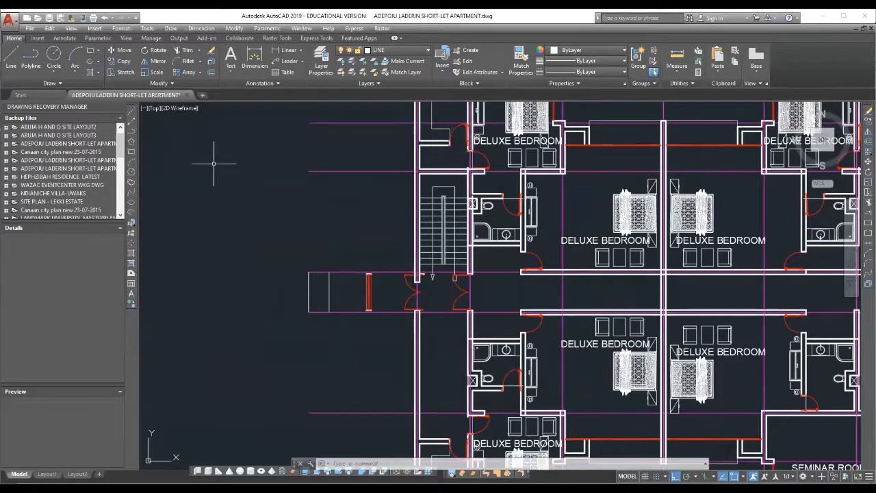
click(130, 153)
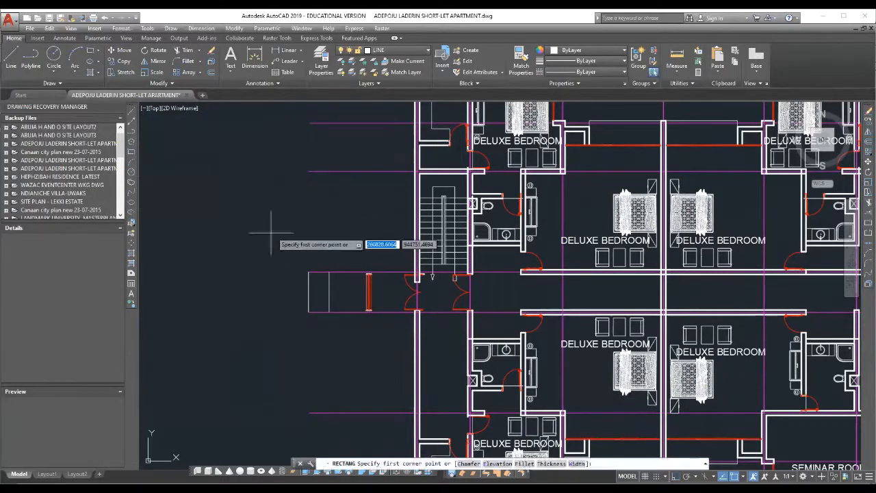
click(299, 207)
click(332, 226)
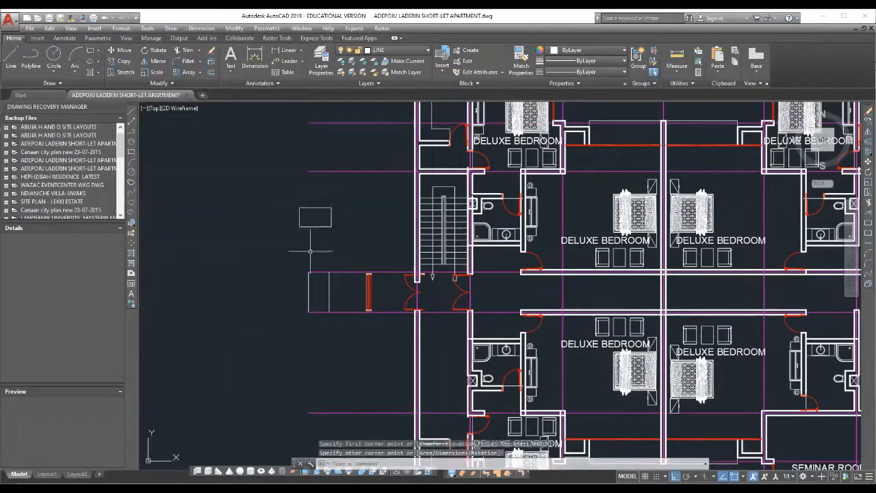
scroll(295, 217, up, 4)
click(322, 214)
click(281, 238)
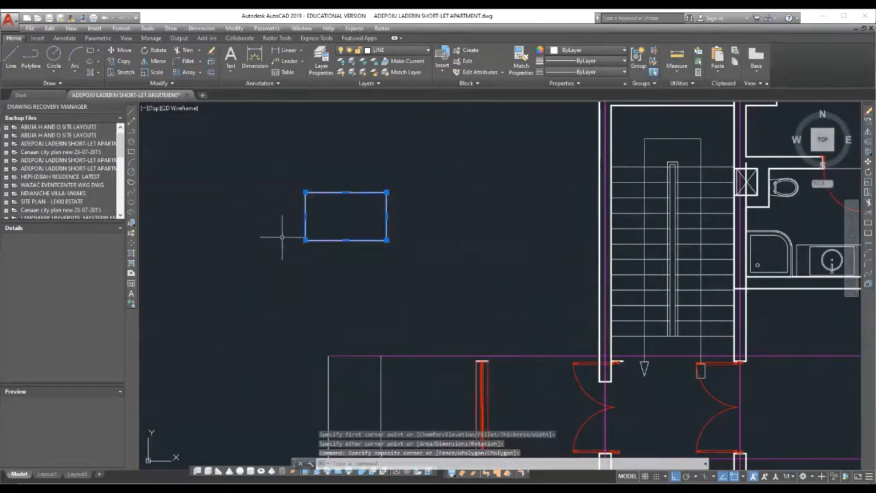
key(Escape)
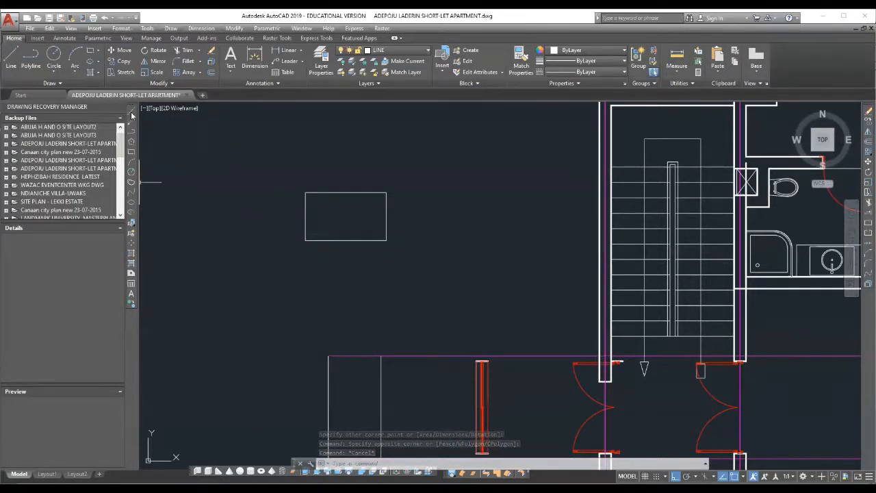
Trace the rectangle's top, right and bottom sides with connected line segments, snapping to its corners, and finish the Line command
text(l)
key(Return)
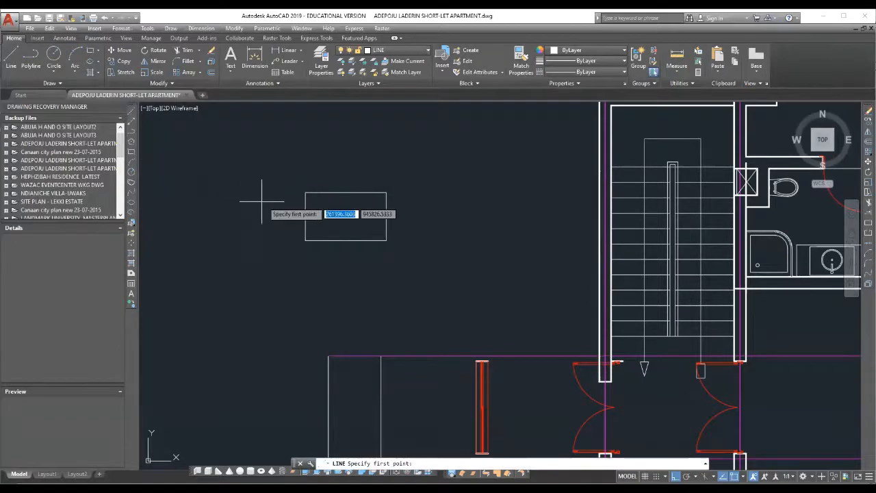
click(305, 192)
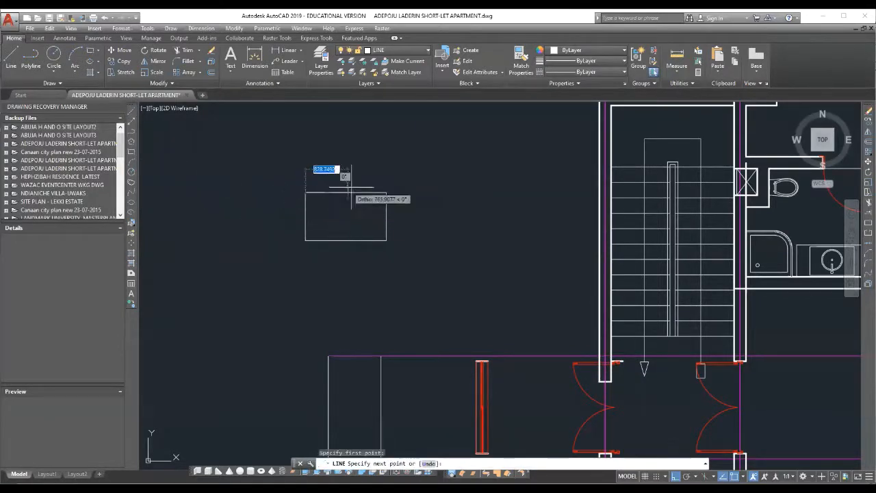
click(386, 192)
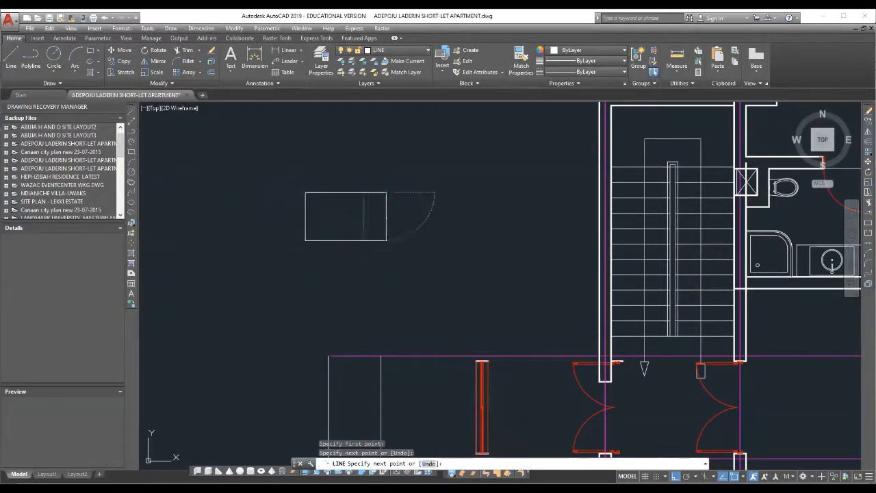
click(386, 240)
click(306, 240)
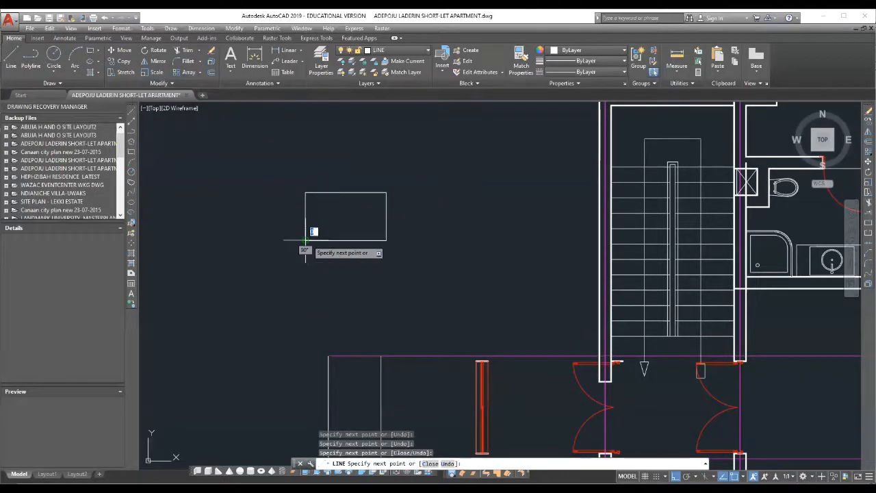
right_click(307, 236)
click(322, 248)
Select the original rectangle by its untraced left side and erase it, keeping the three traced lines
click(332, 218)
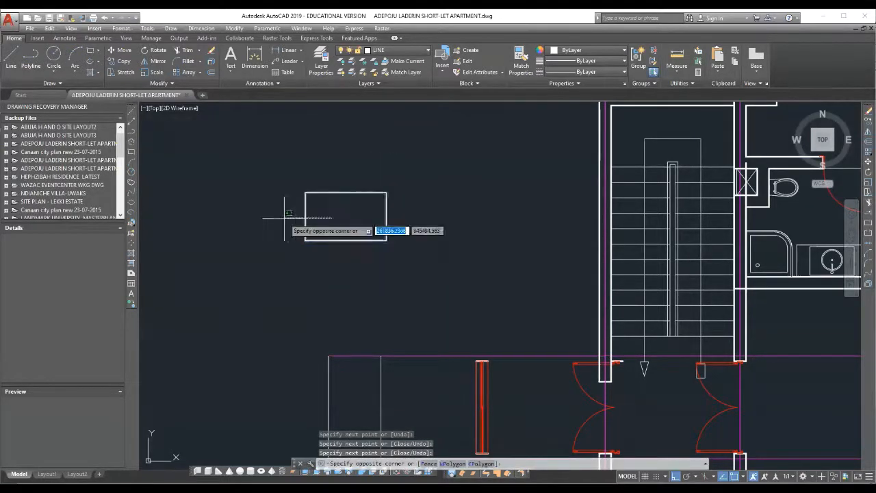
click(284, 216)
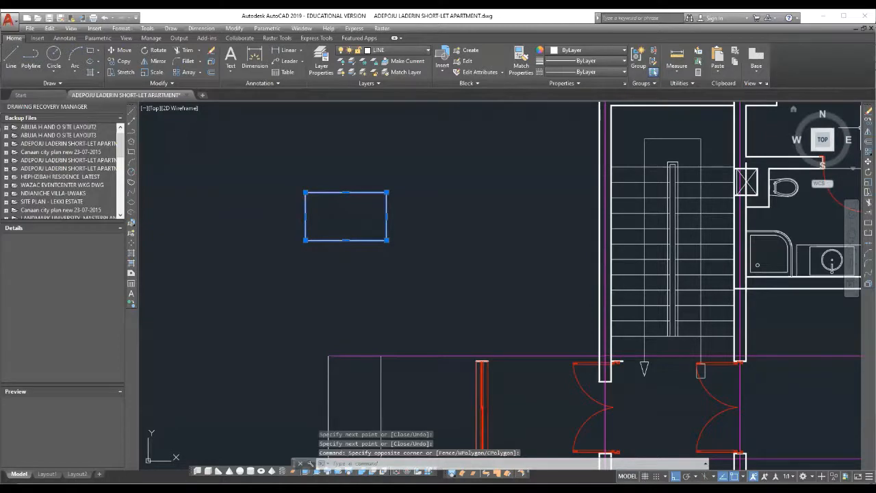
key(Delete)
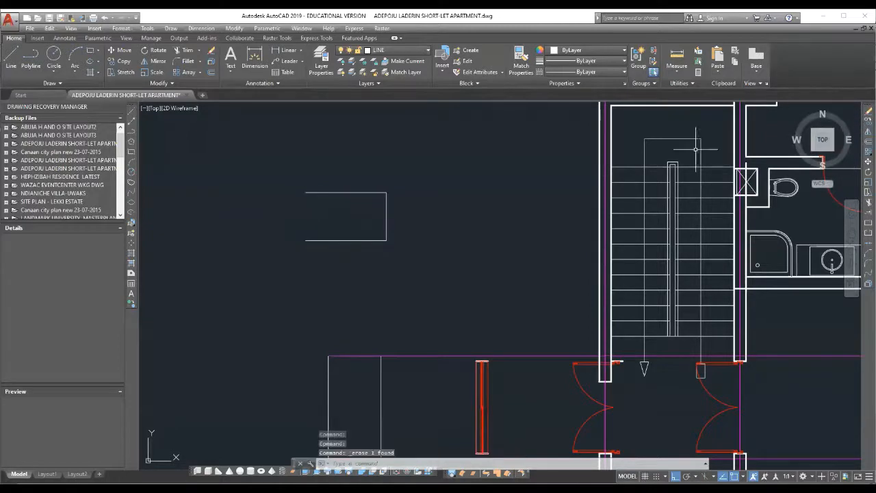
Close the open side of the three-line shape with a line between its free endpoints, then finish the Line command
click(132, 113)
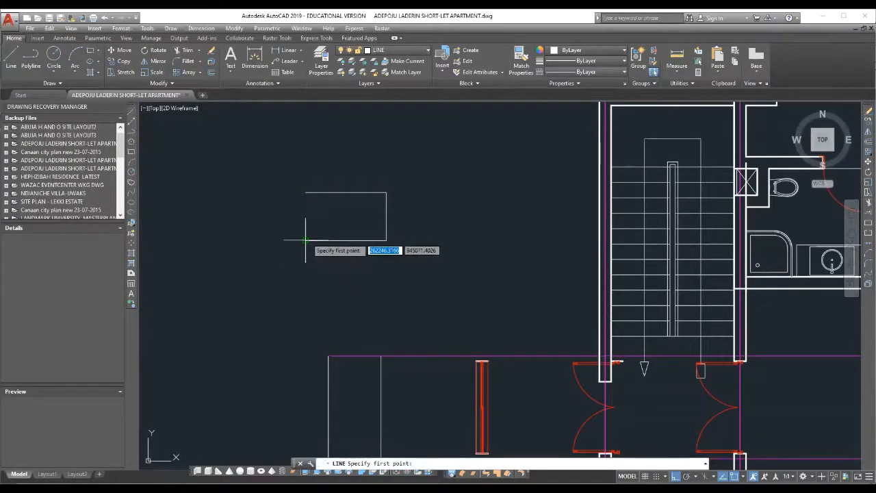
click(306, 240)
click(305, 193)
right_click(306, 194)
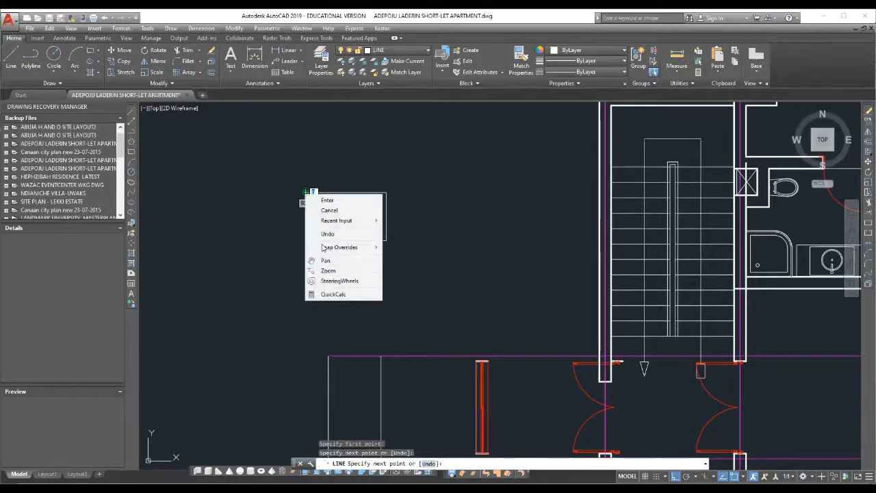
click(327, 200)
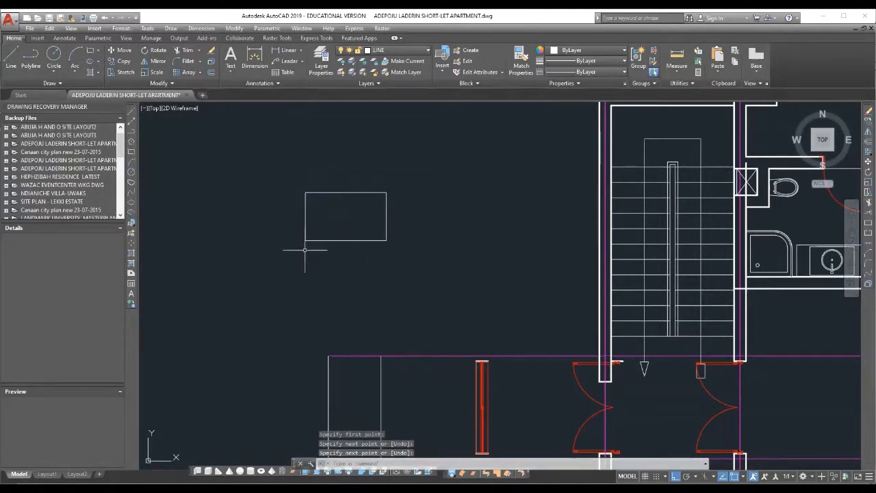
Select the shape's left, top, right and bottom sides one at a time to check whether they are separate objects
click(329, 211)
click(244, 205)
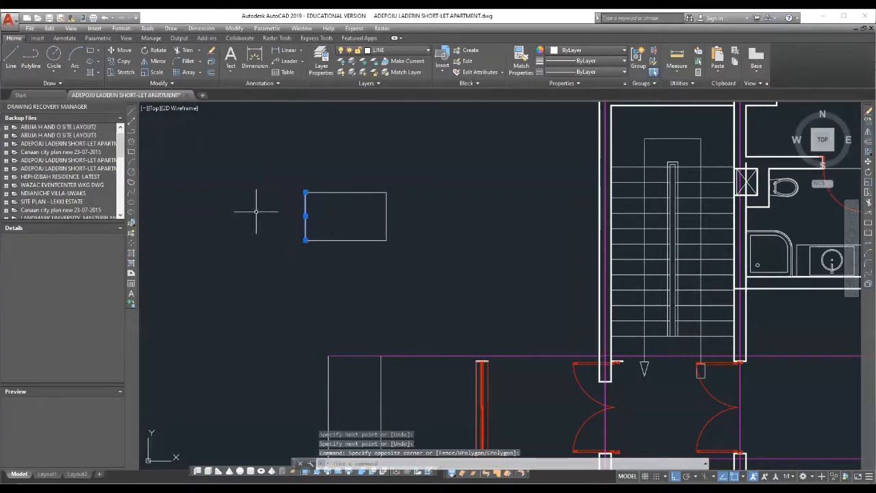
key(Escape)
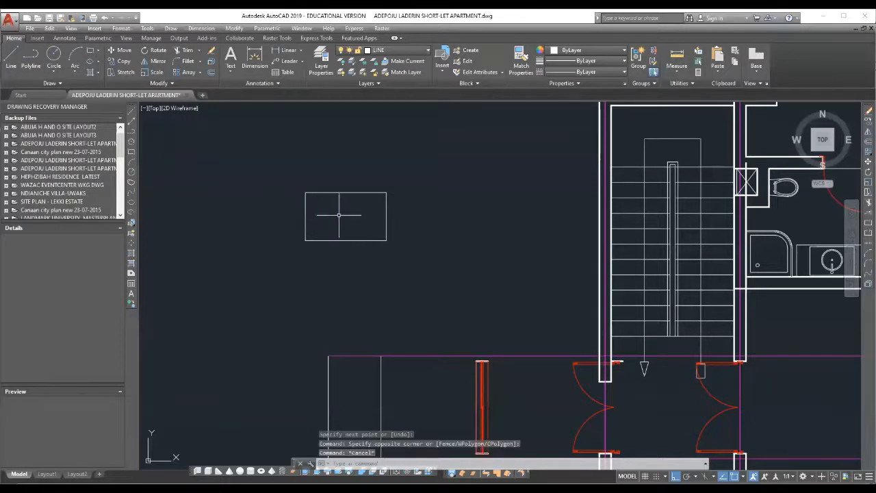
click(341, 215)
click(335, 166)
key(Escape)
click(414, 209)
click(374, 213)
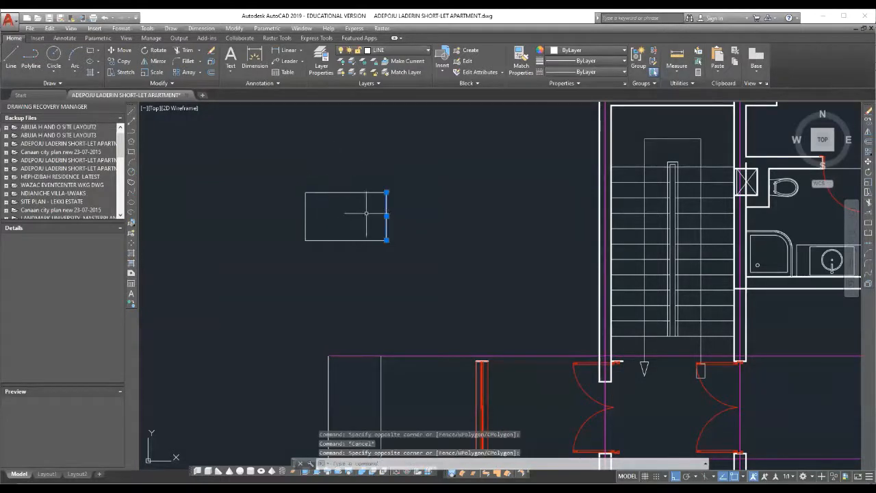
key(Escape)
click(376, 217)
click(334, 258)
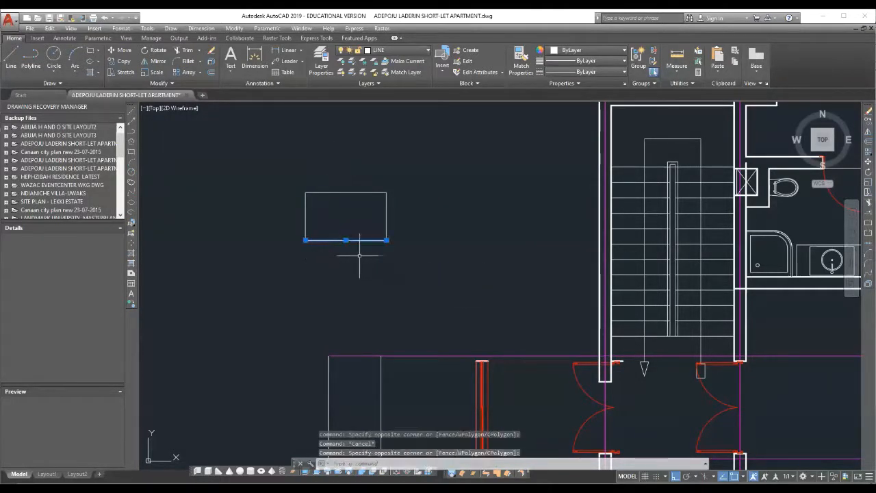
key(Escape)
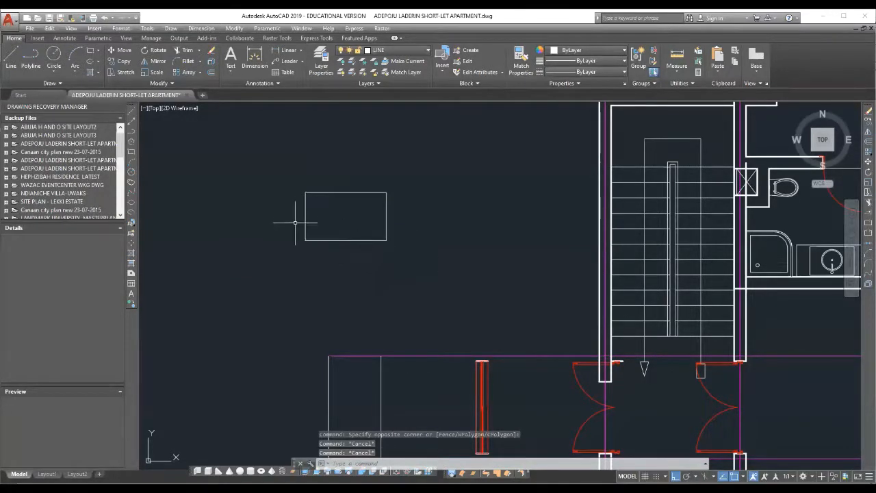
Start a new block definition with the BLOCK command and name it "CIT 222 Table"
scroll(296, 219, up, 2)
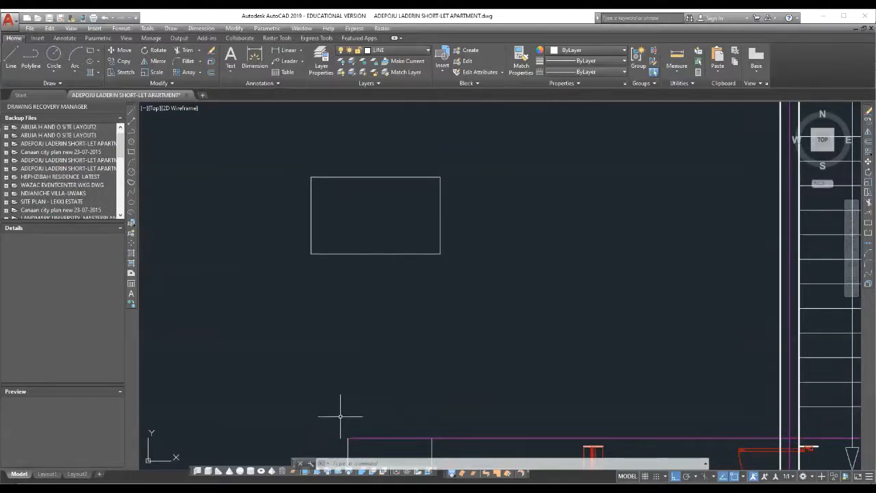
click(132, 234)
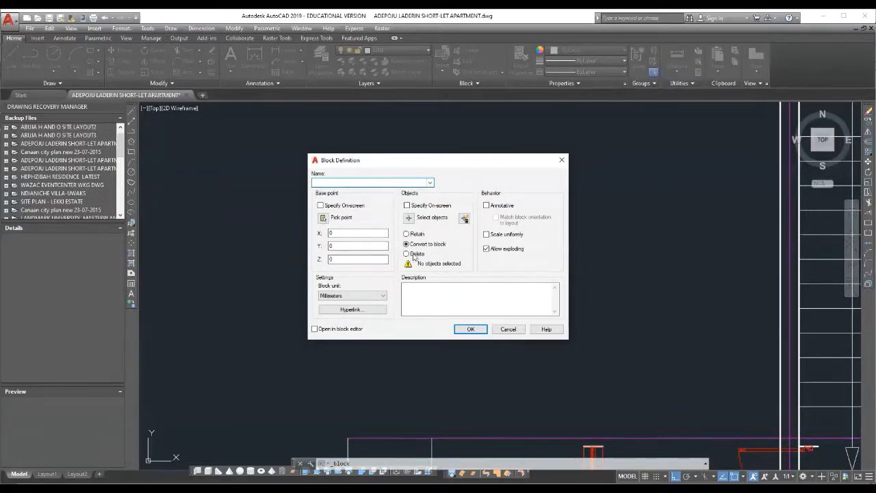
click(509, 329)
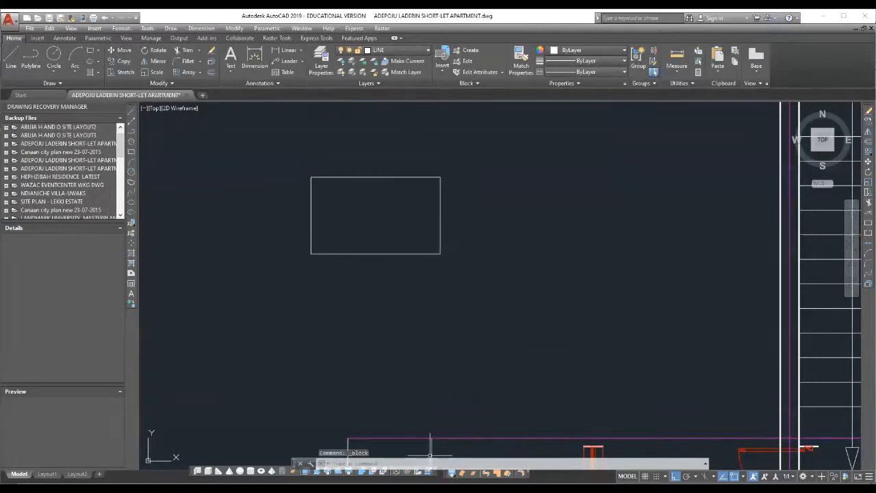
click(382, 463)
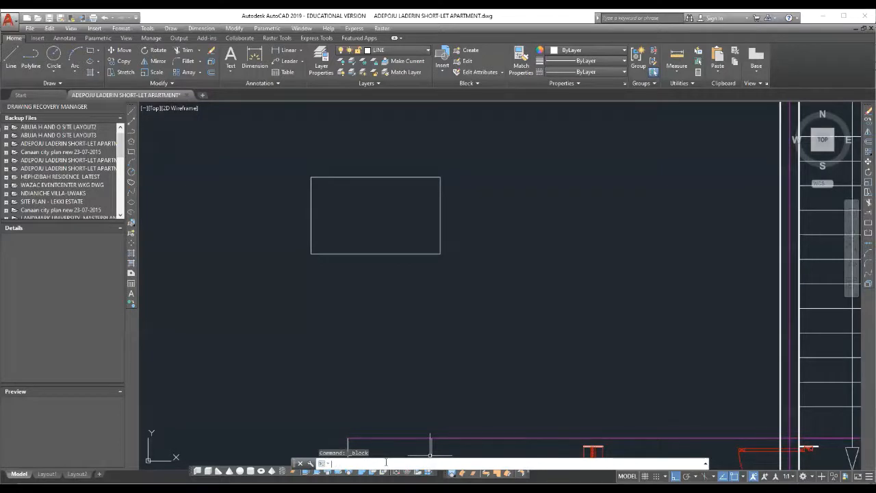
text(b)
text(lock)
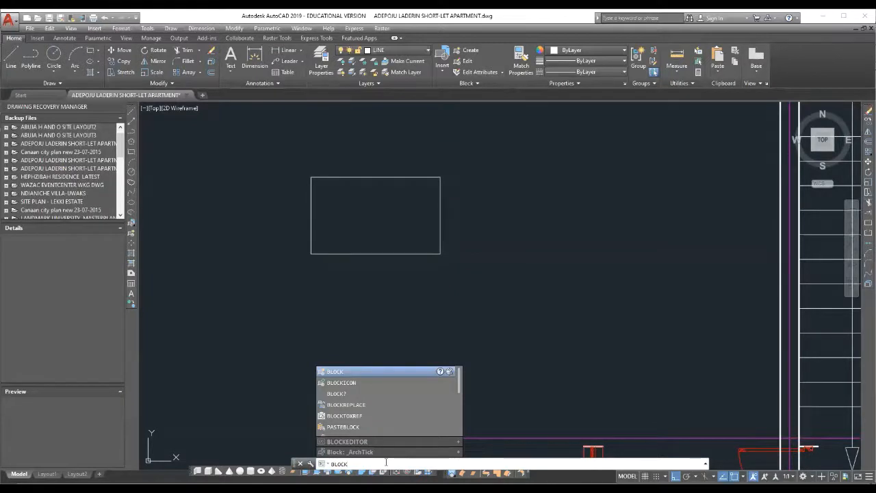
click(382, 373)
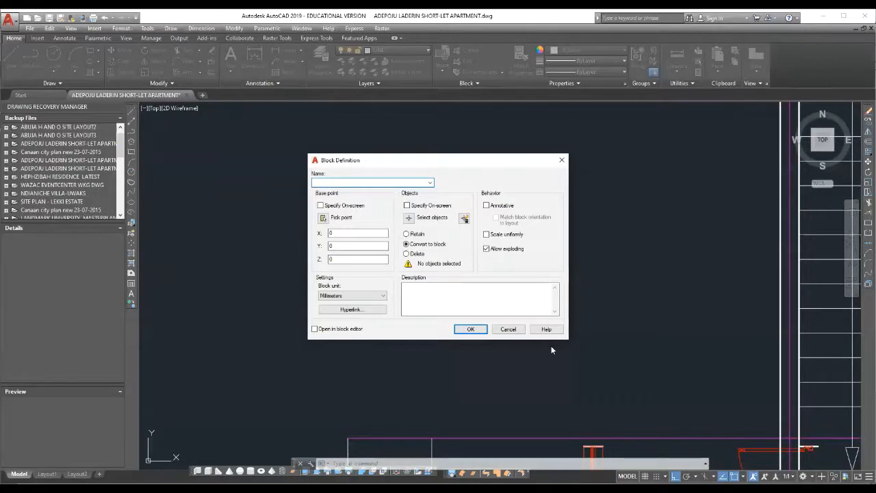
text(Cl)
text(T 222 )
text(Ta)
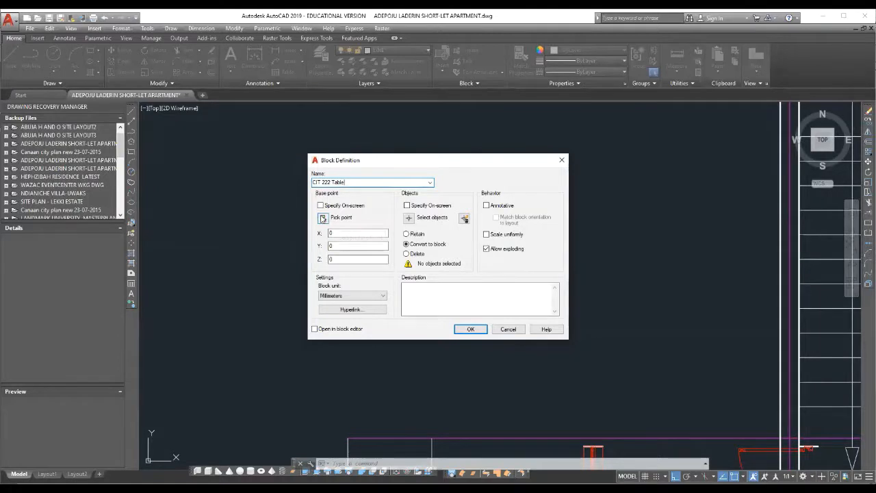
Set the block's base point at the shape's lower-left corner and select all four lines as its objects
click(323, 219)
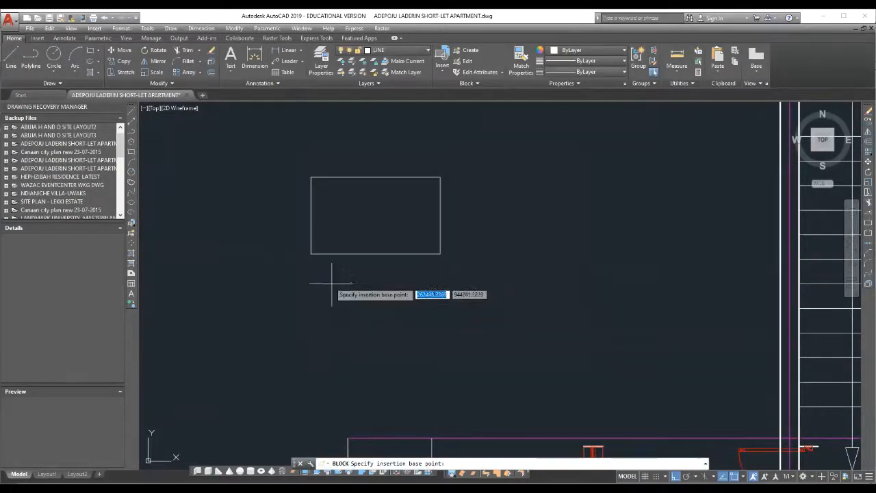
click(310, 254)
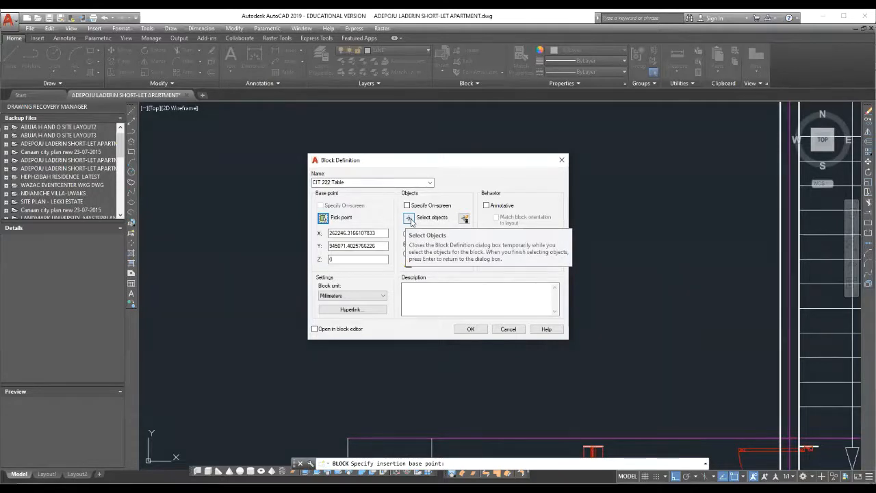
click(409, 218)
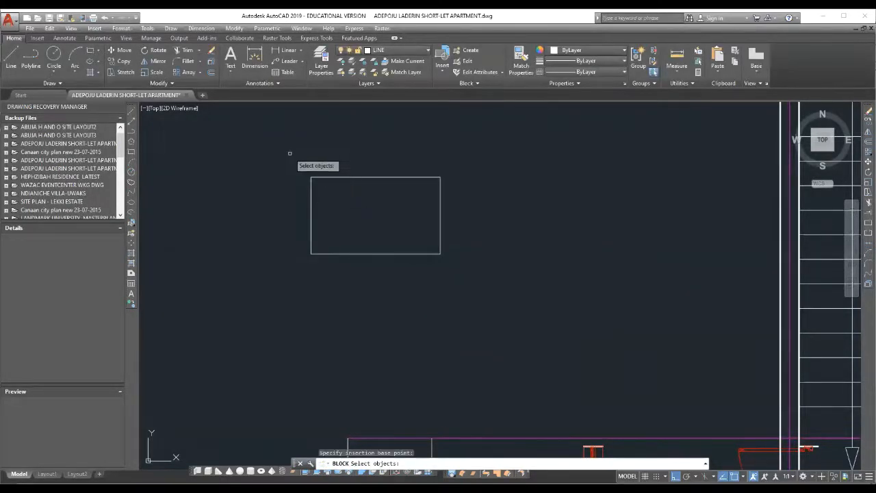
click(287, 154)
click(493, 298)
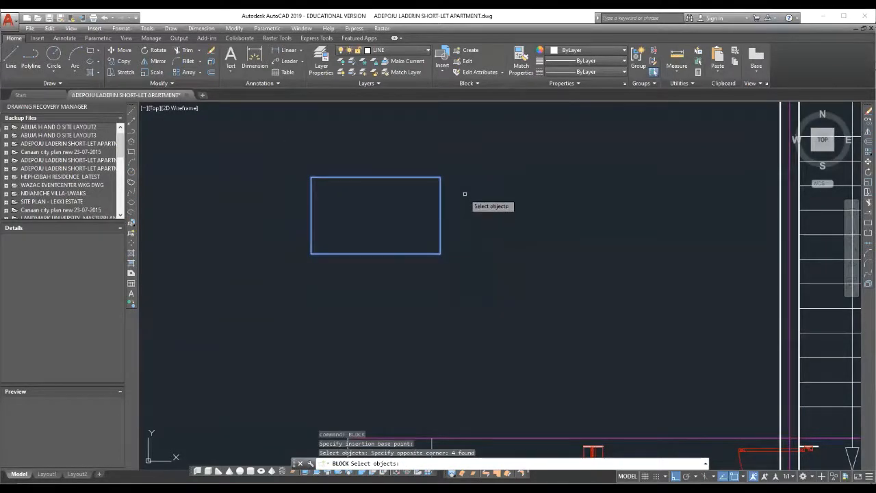
key(Return)
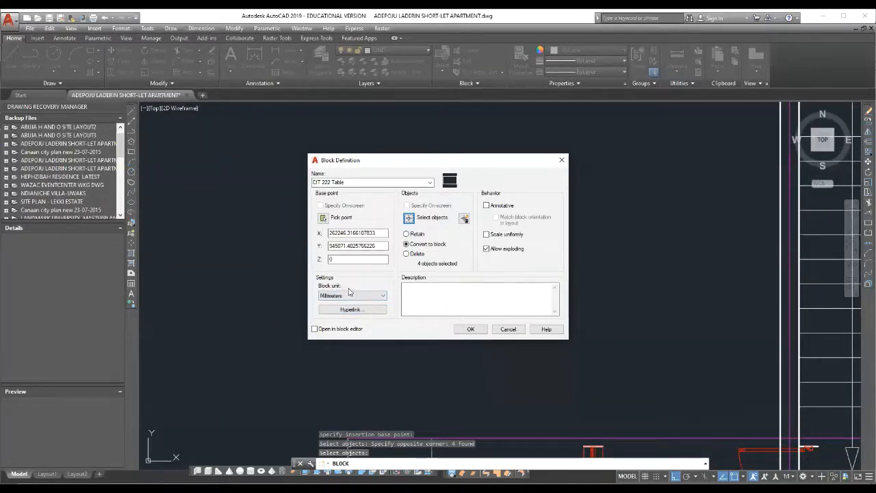
Create the block with Millimeters kept as its unit, and check its selection as a single object
click(384, 296)
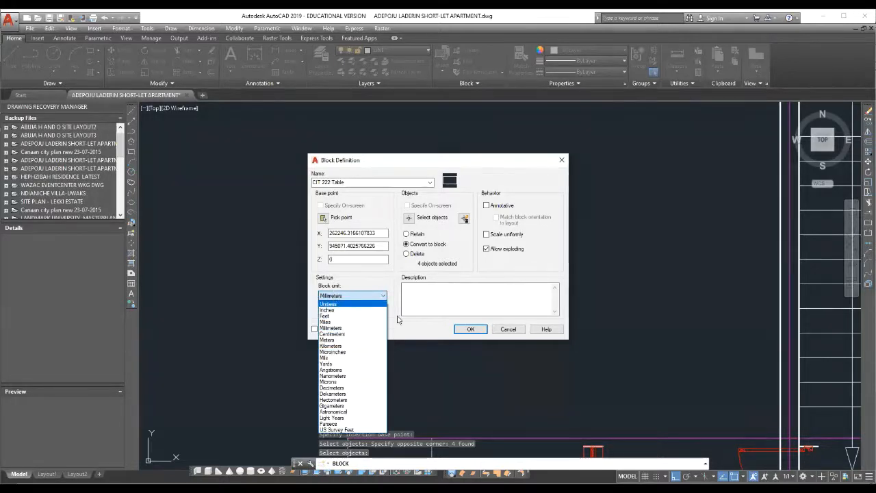
click(427, 332)
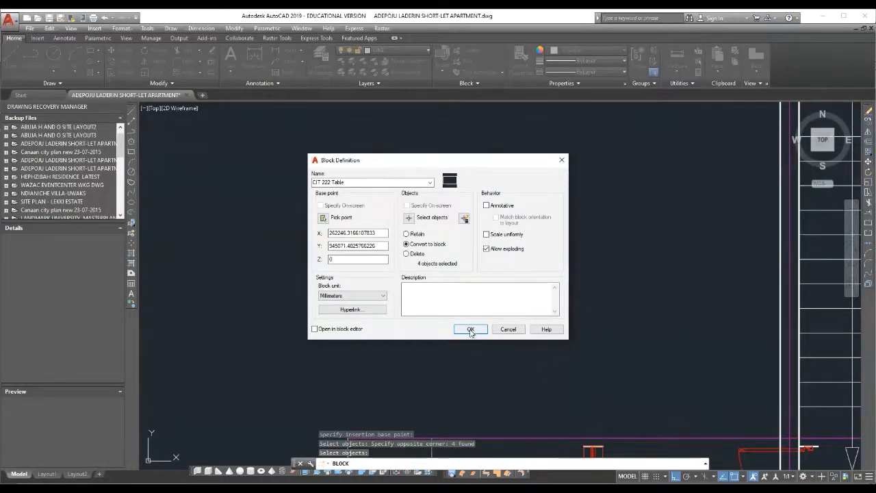
click(471, 329)
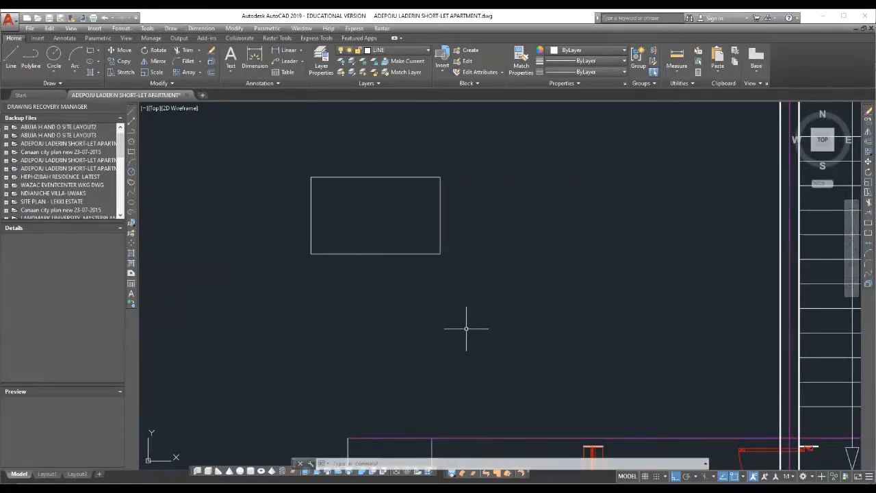
click(311, 233)
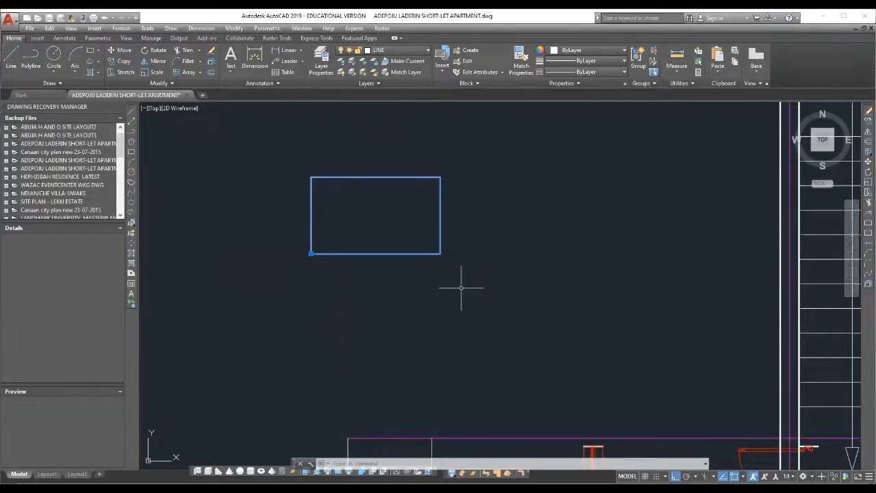
key(Escape)
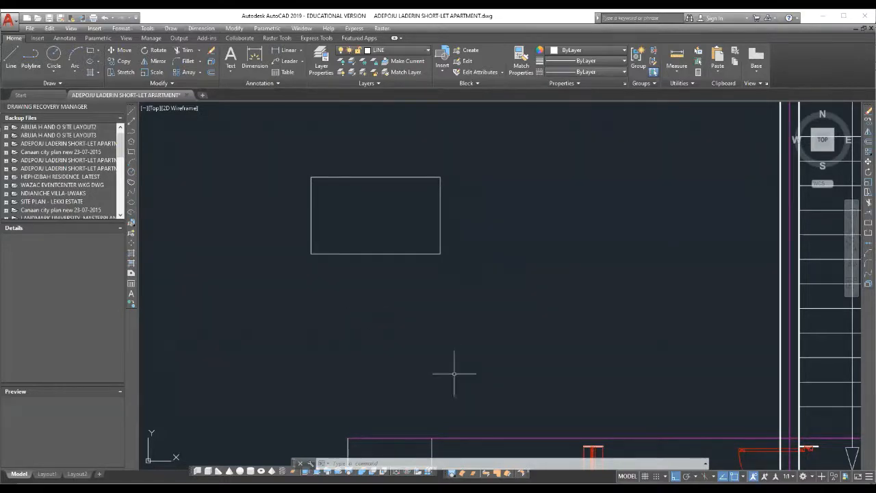
Insert a copy of the CIT 222 Table block at scale 1 and rotation 0, to the right of the original
click(95, 28)
click(104, 39)
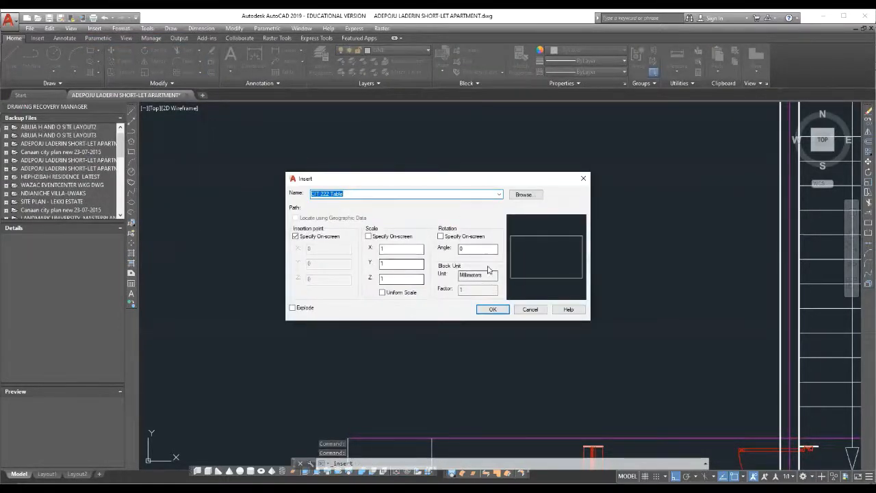
click(499, 195)
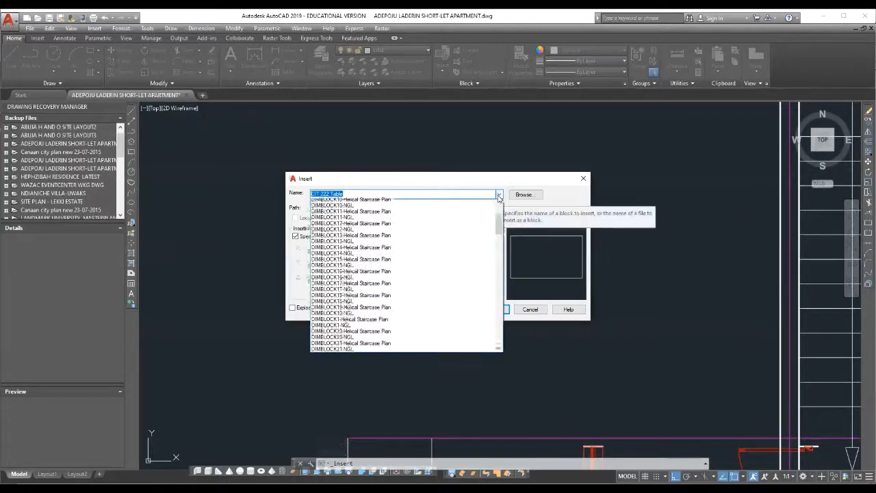
scroll(408, 264, down, 1)
scroll(409, 264, down, 20)
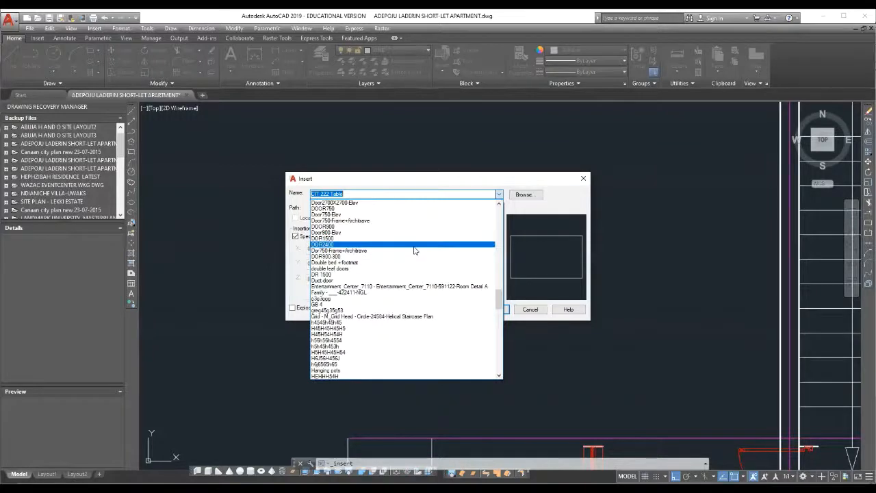
scroll(413, 251, up, 15)
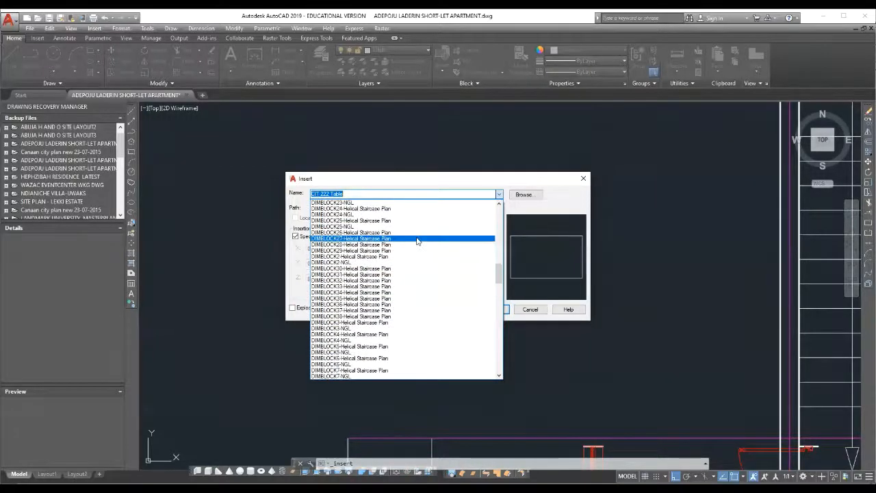
scroll(418, 240, up, 8)
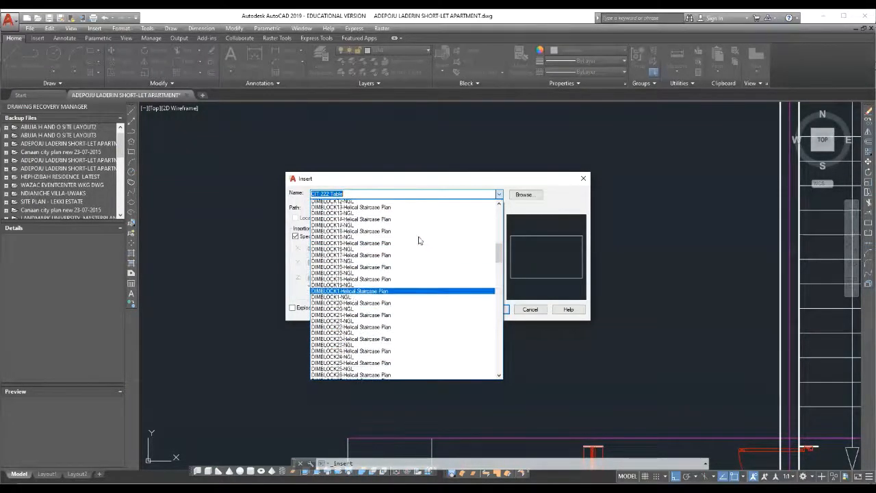
scroll(420, 241, up, 3)
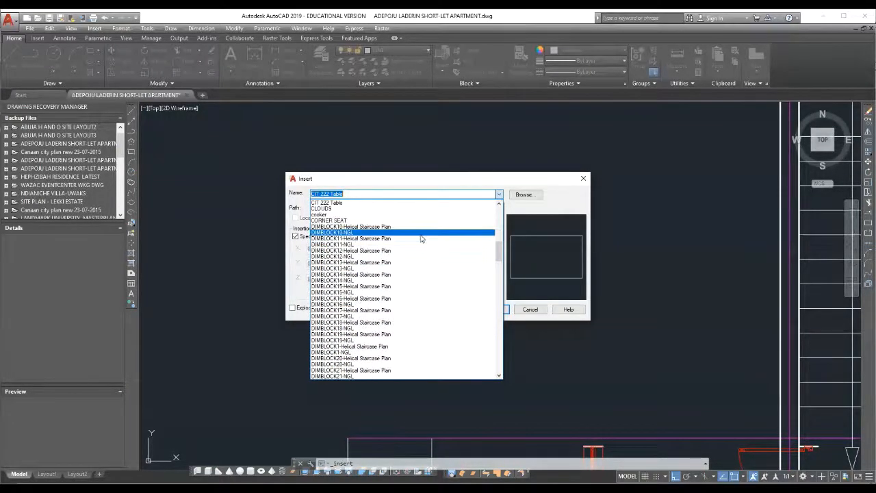
click(346, 202)
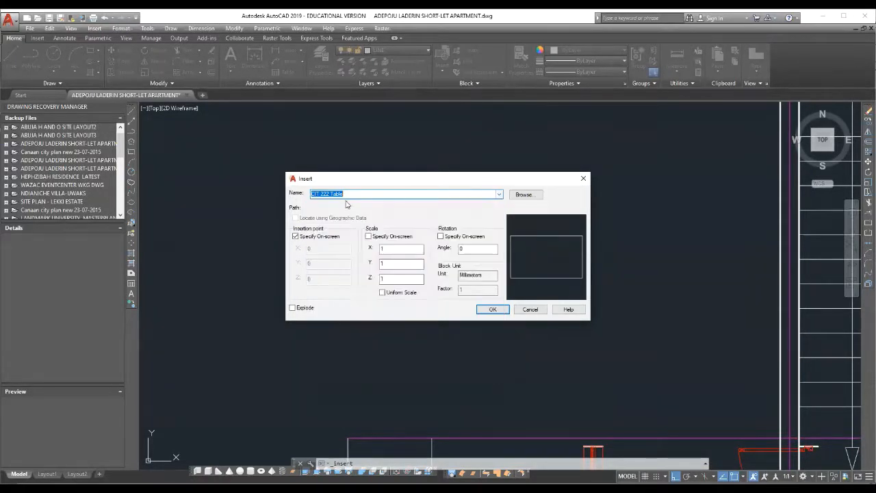
click(493, 310)
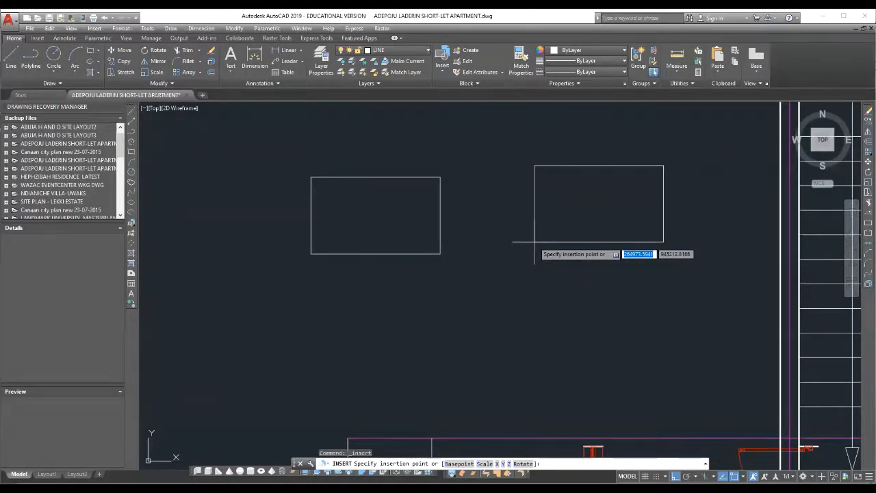
click(522, 258)
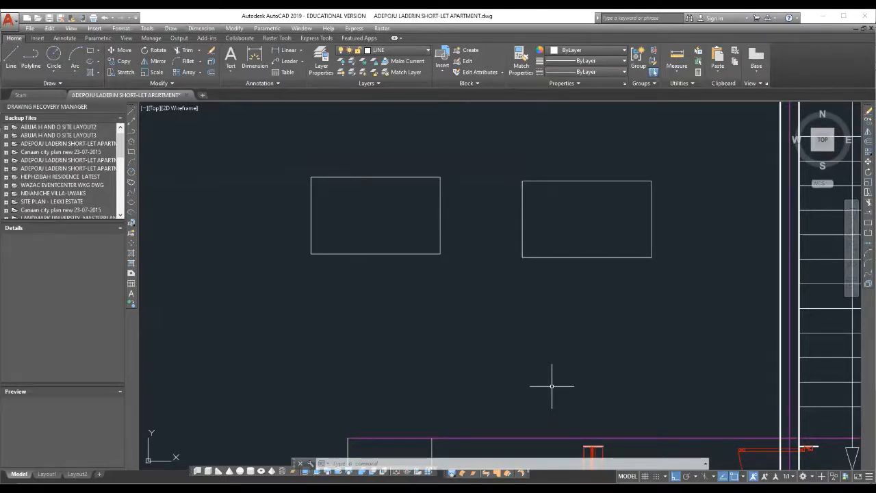
Start the WBLOCK command and choose the existing block "CIT 222 Table" as the source to write out
text(WB)
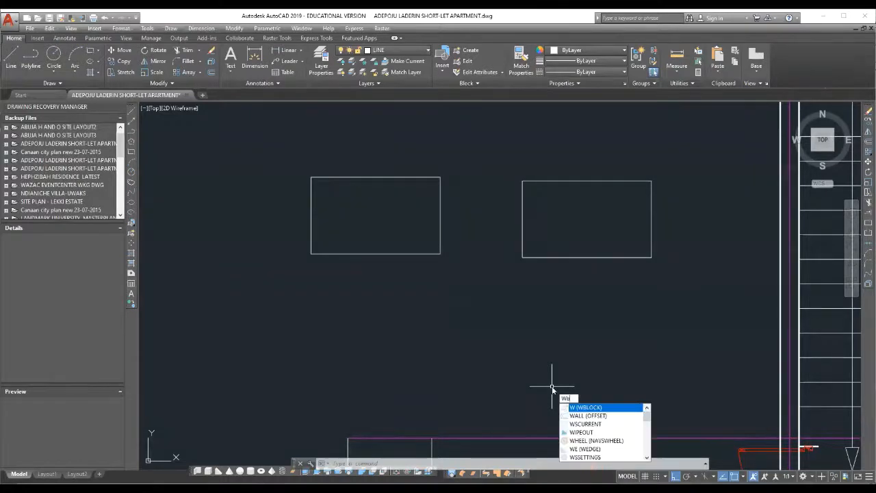
text(LOCK)
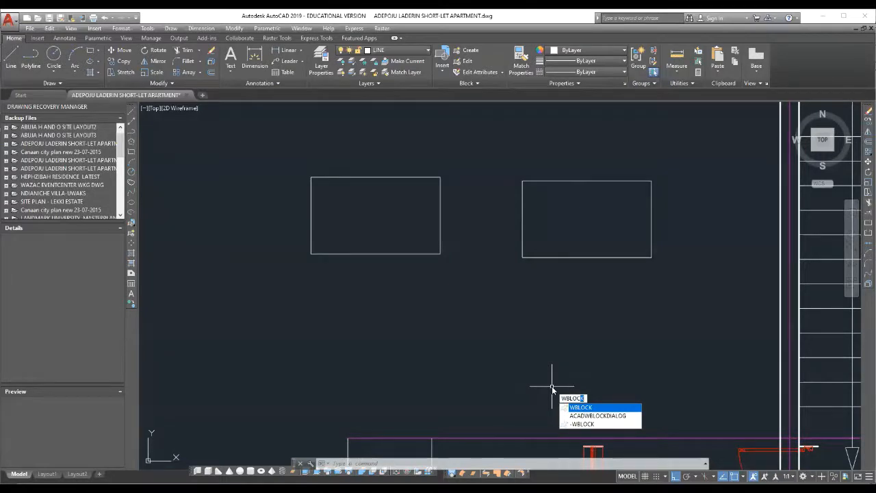
click(588, 409)
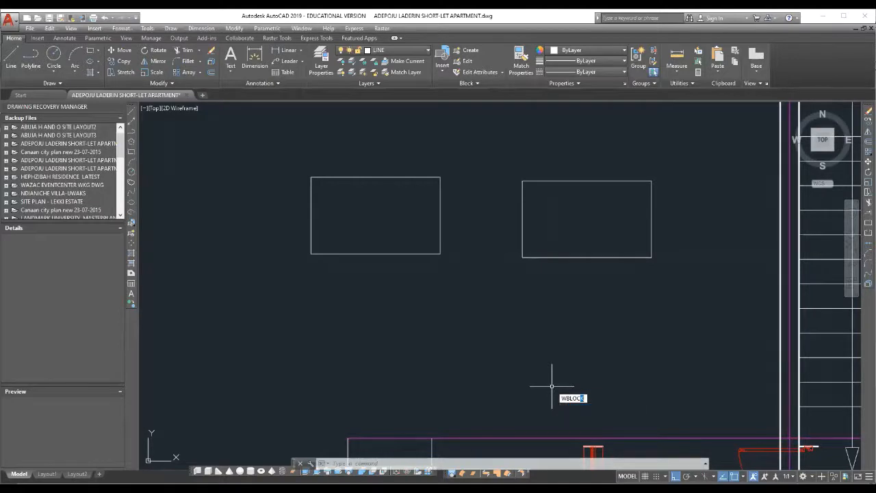
key(Return)
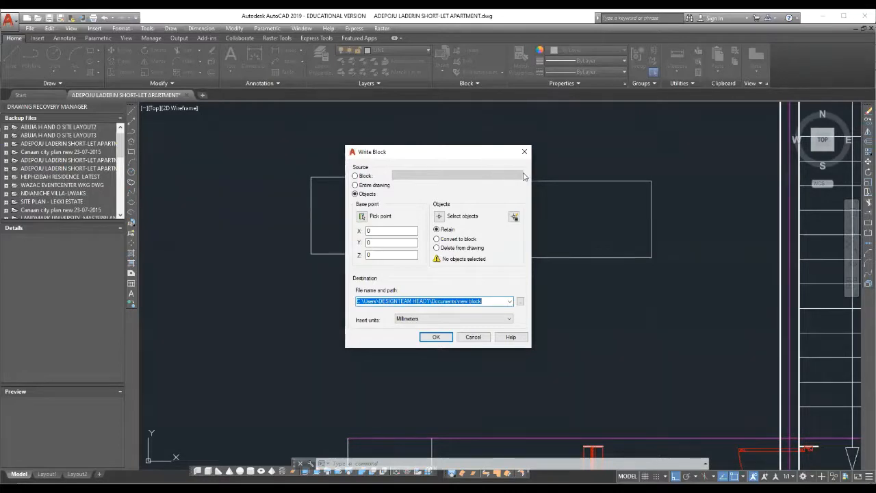
click(355, 176)
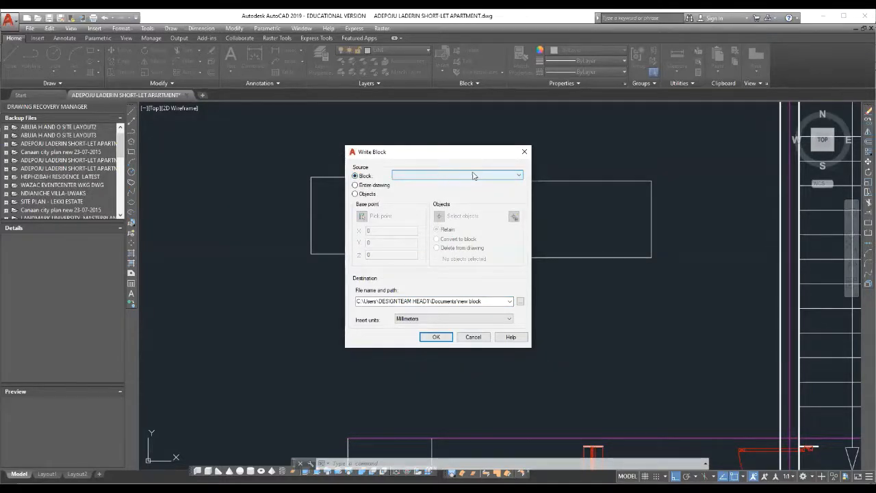
click(519, 176)
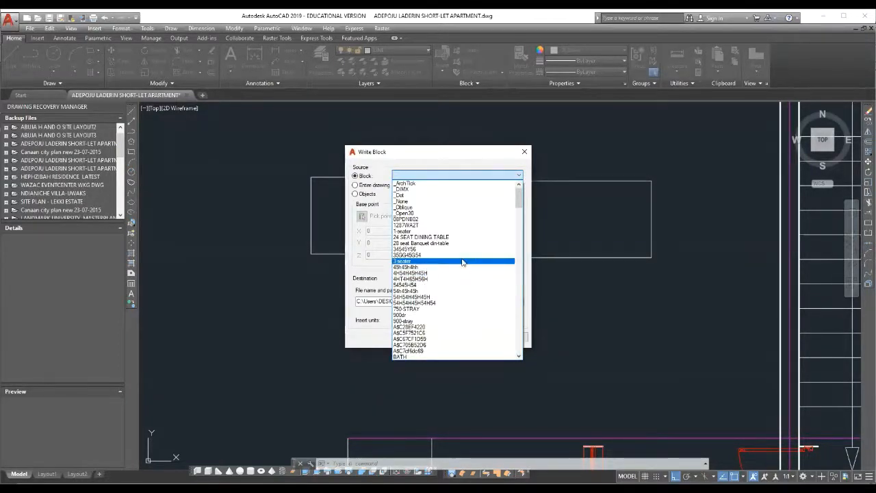
scroll(456, 266, down, 5)
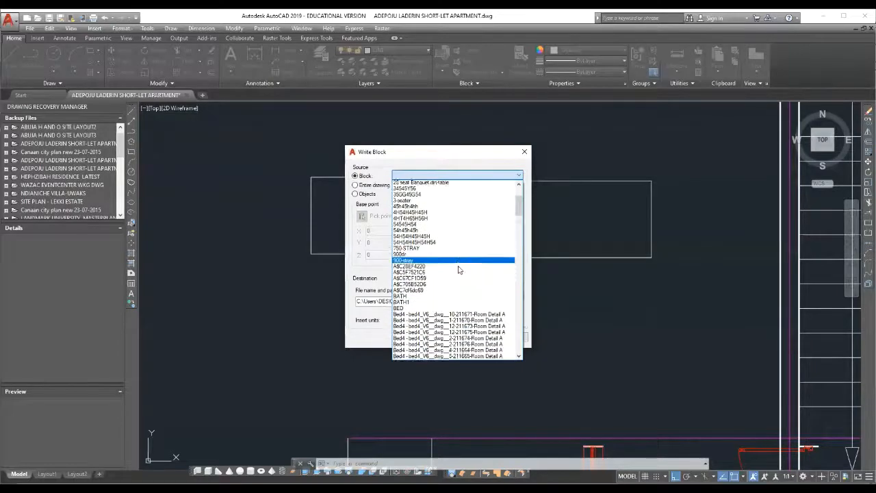
scroll(457, 269, down, 4)
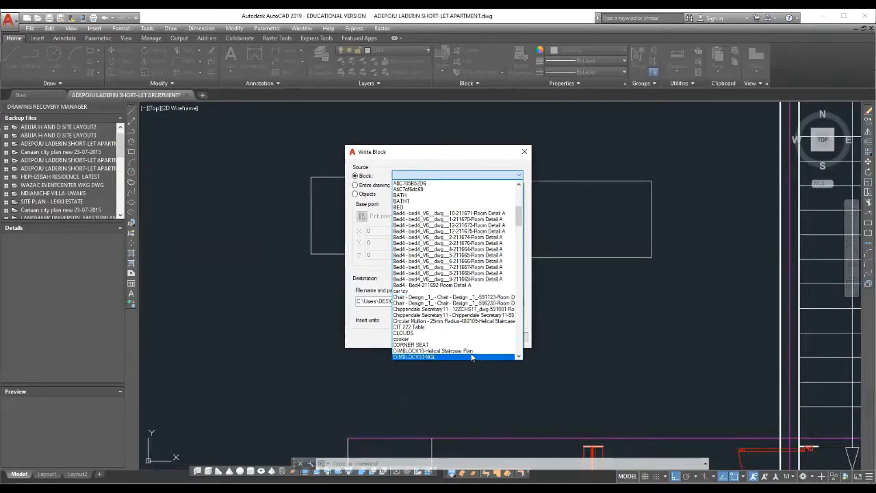
click(426, 327)
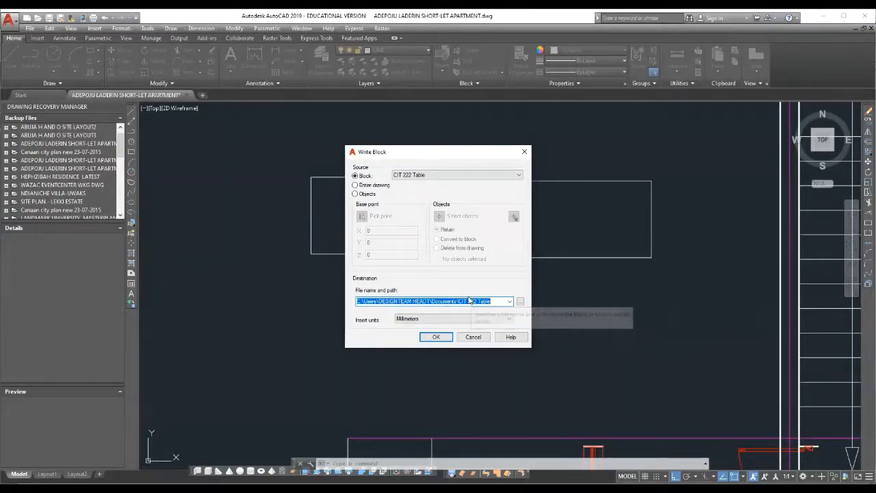
Set the destination file to "CIT 222 Table.dwg" in the BLOCKS folder on drive D, keeping the AutoCAD 2018 Drawing format
click(520, 301)
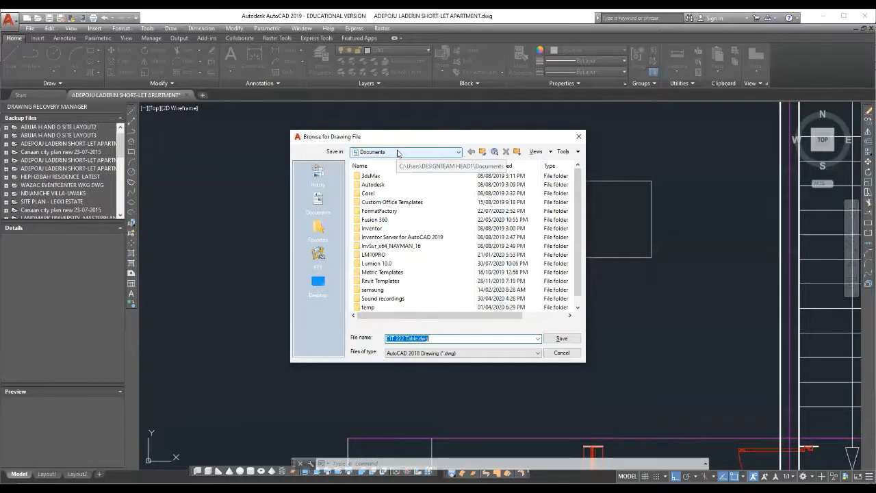
click(483, 153)
click(481, 152)
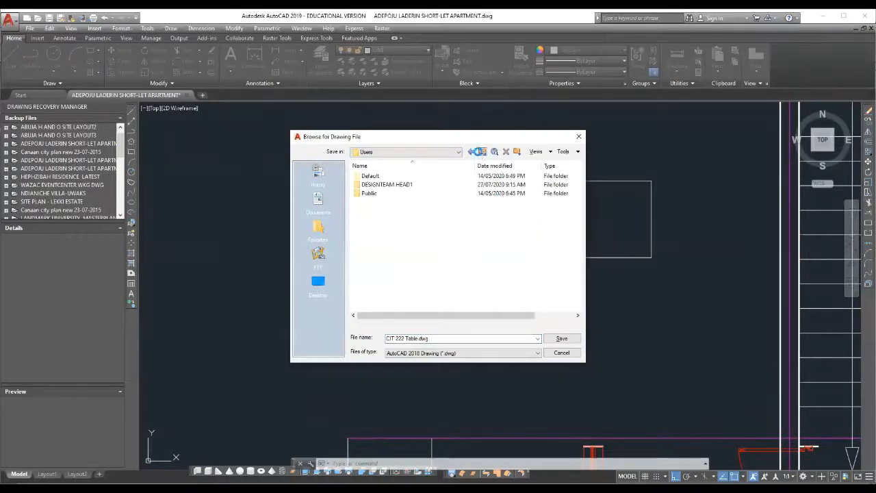
click(482, 152)
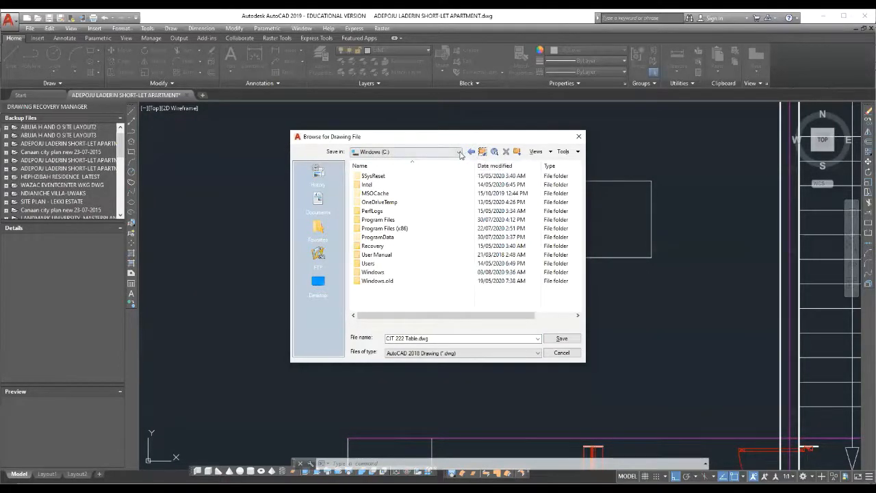
click(459, 152)
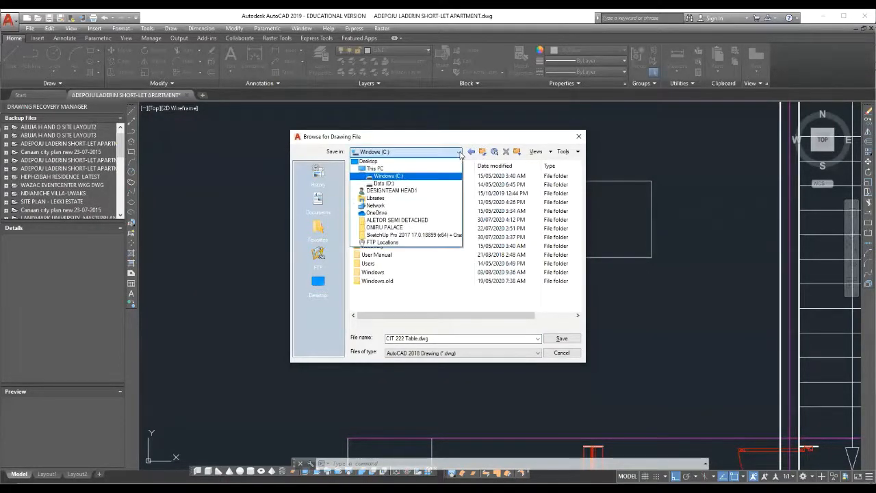
click(390, 183)
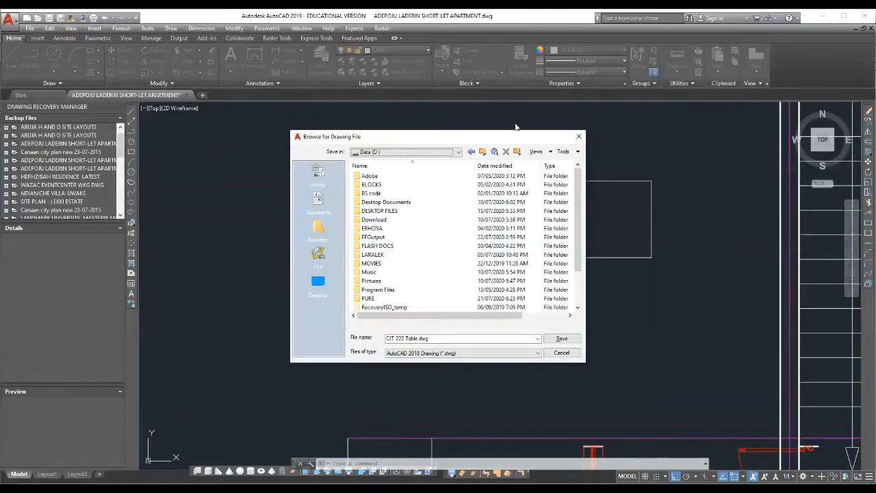
double_click(370, 185)
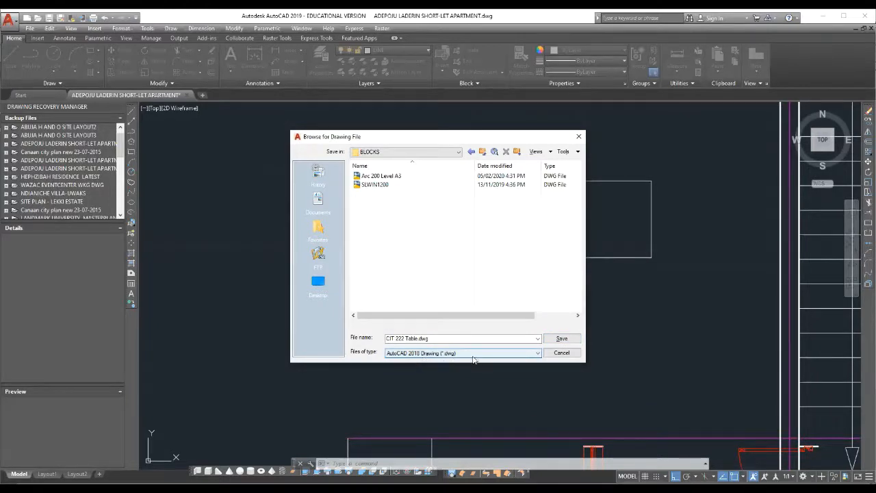
click(538, 353)
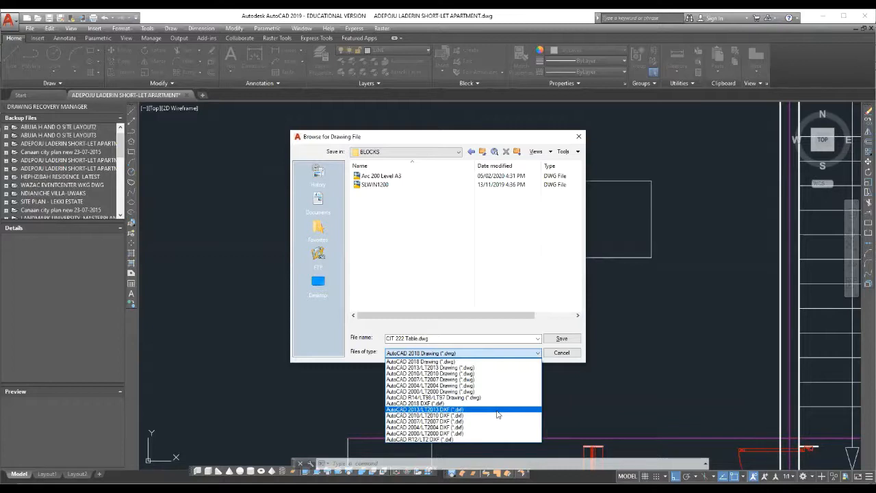
click(530, 280)
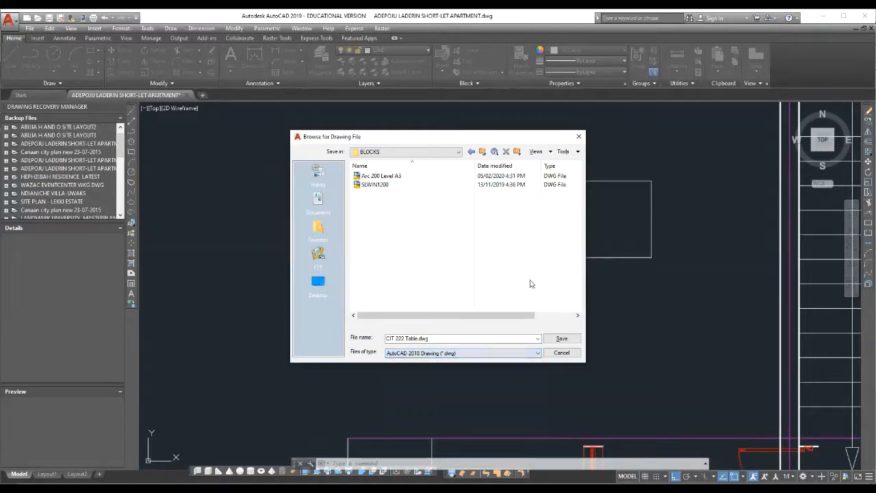
click(561, 339)
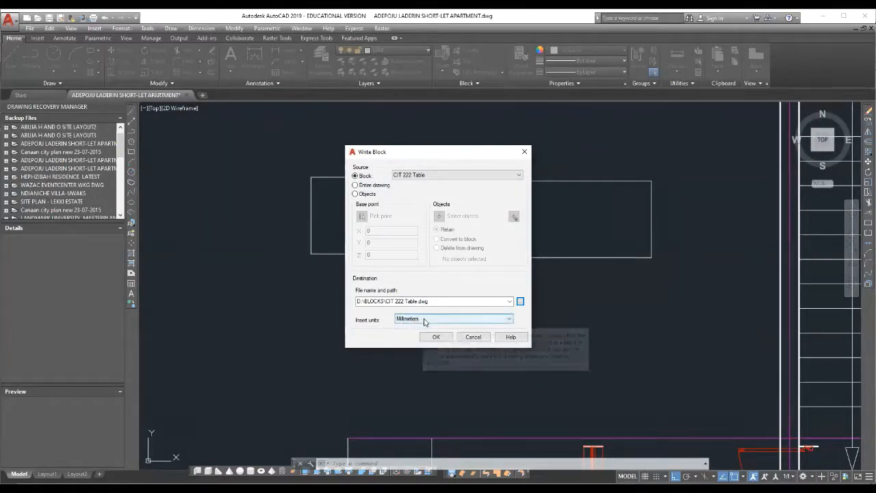
Keep Millimeters as the insert units and write the block out to its file
click(509, 320)
click(509, 319)
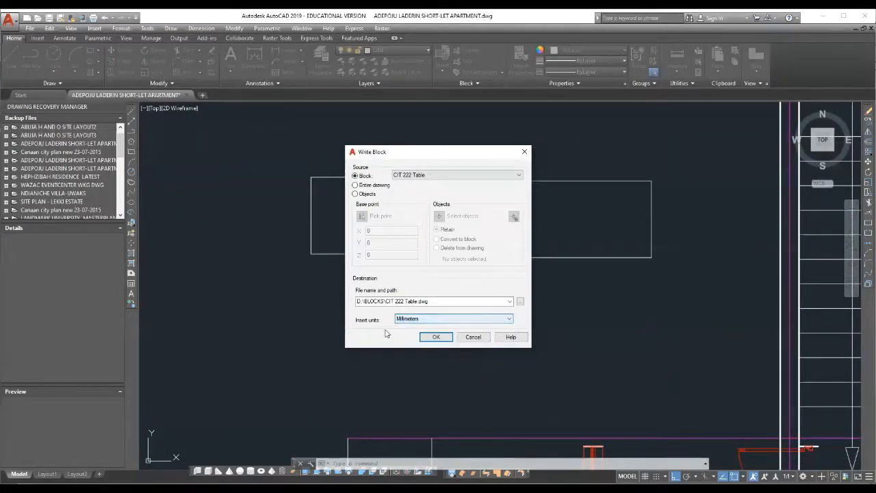
click(435, 338)
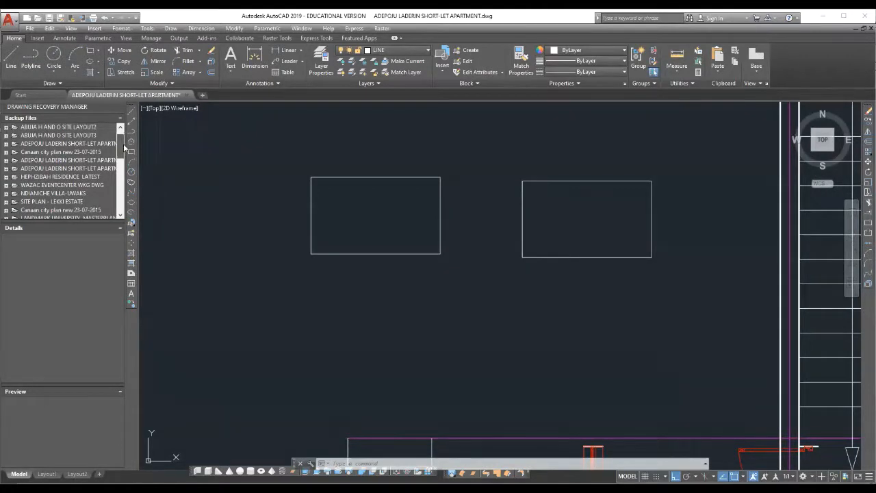
Open the drawing "NDIANICHE VILLA-UWAKS.dwg" from its entry in the Drawing Recovery Manager's backup files
scroll(122, 146, down, 1)
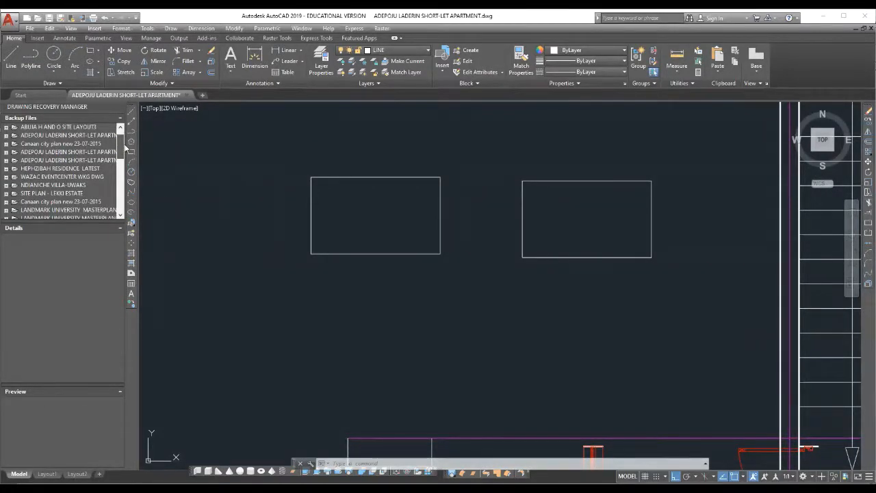
click(6, 186)
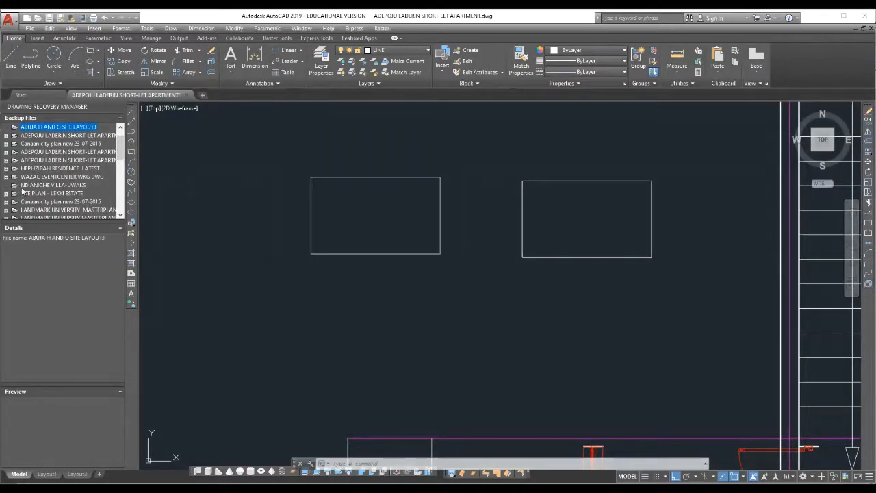
click(21, 186)
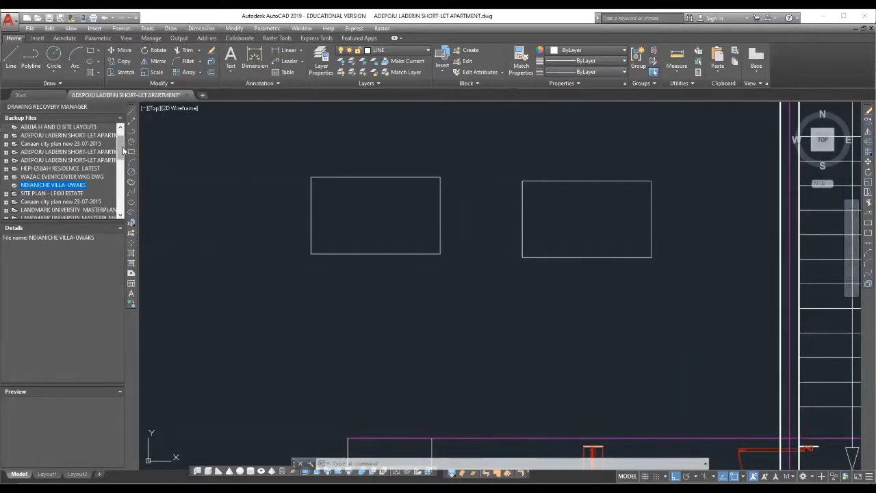
drag(123, 150, 129, 201)
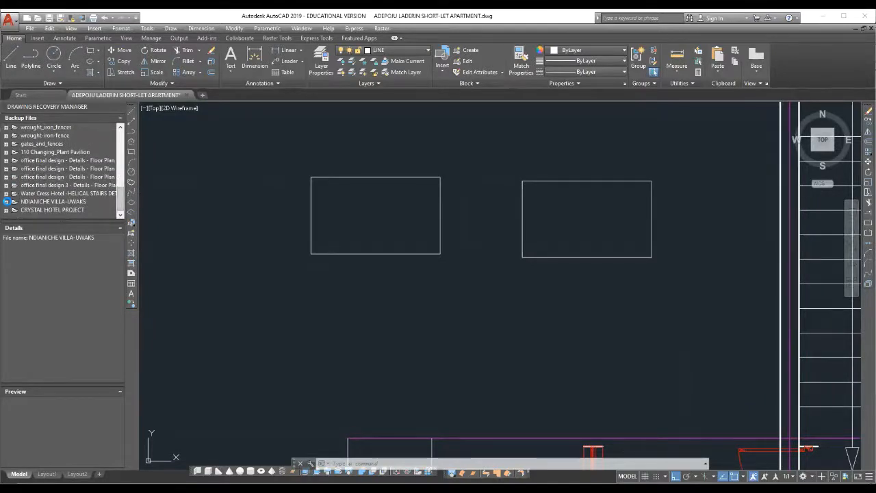
click(6, 201)
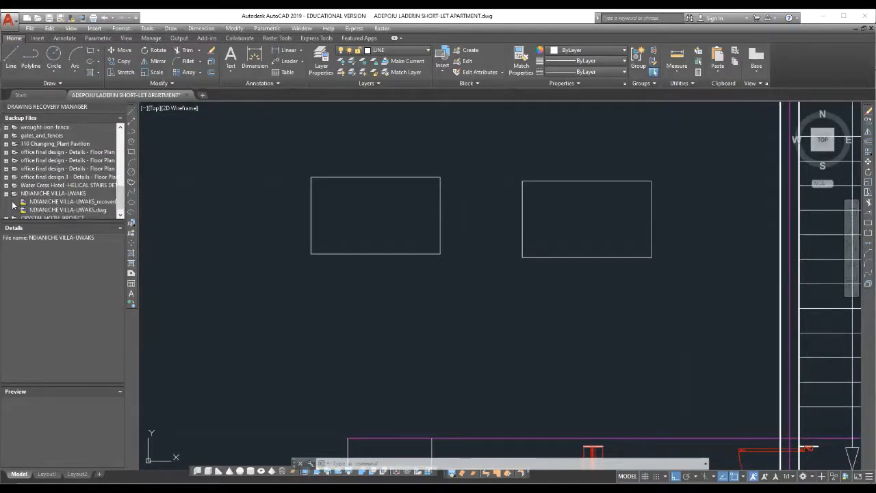
click(47, 210)
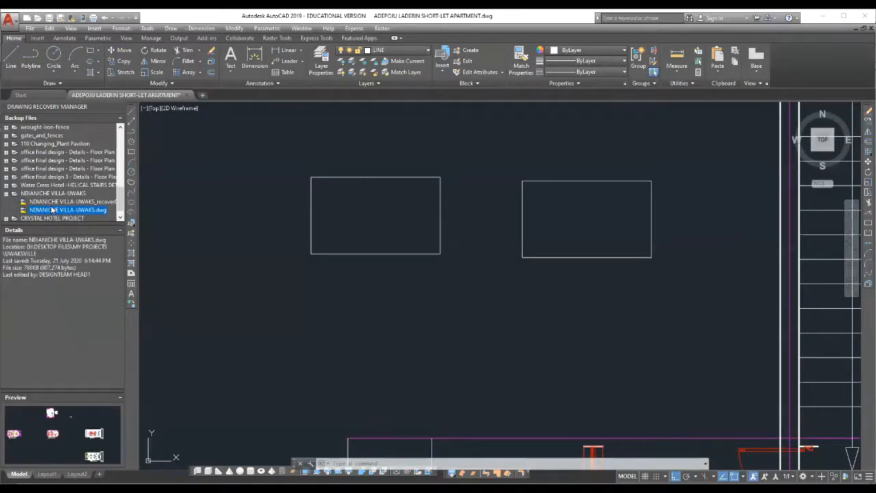
double_click(31, 211)
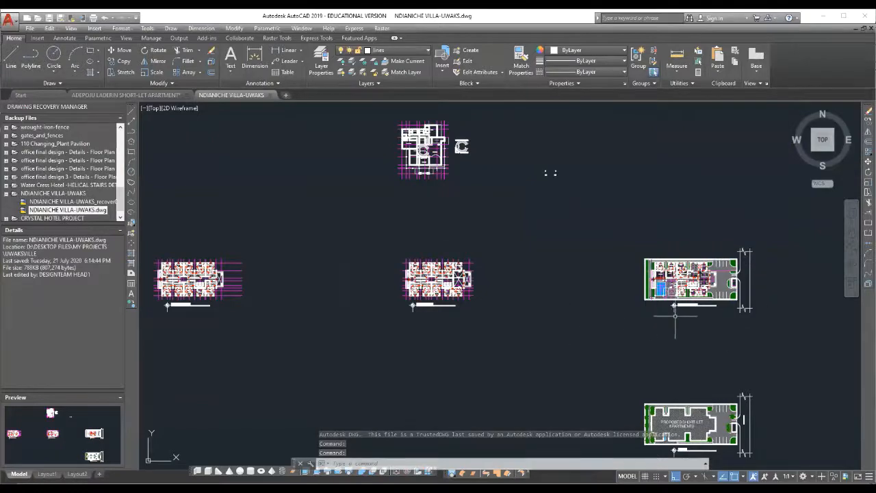
Start inserting a block into the villa drawing and choose "CIT 222 Table.dwg" from the BLOCKS folder on drive D as its source
scroll(452, 126, up, 6)
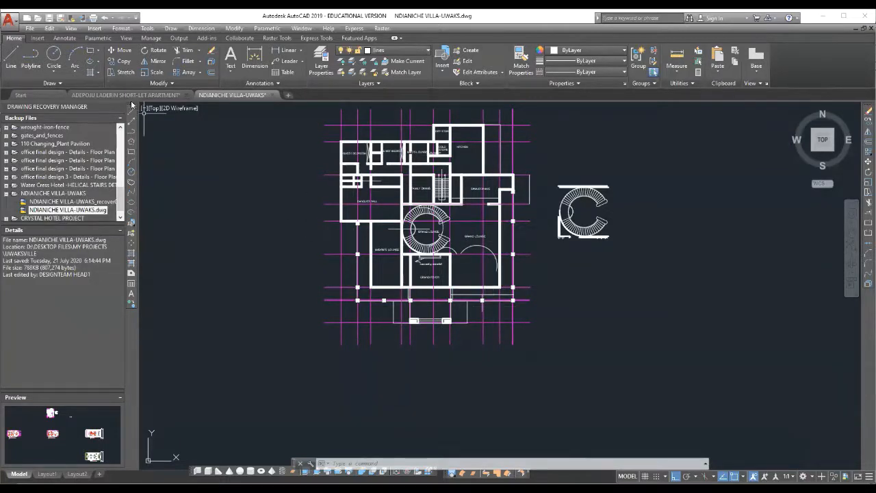
click(94, 28)
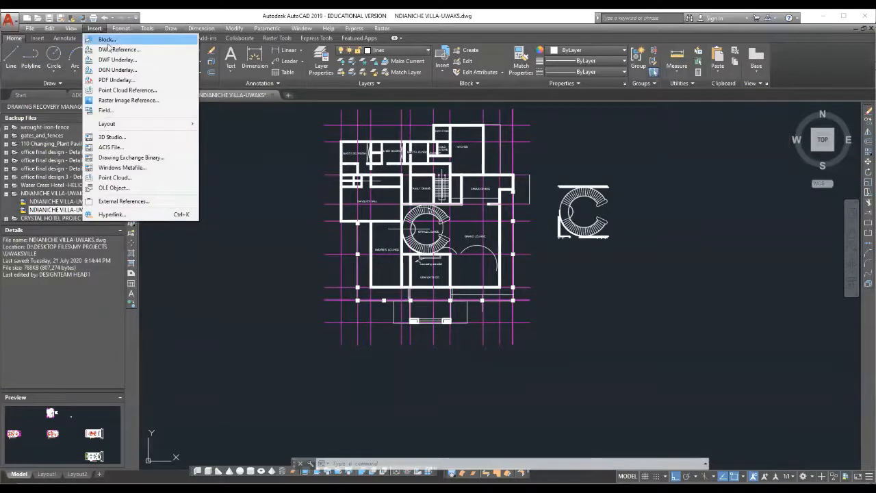
click(107, 40)
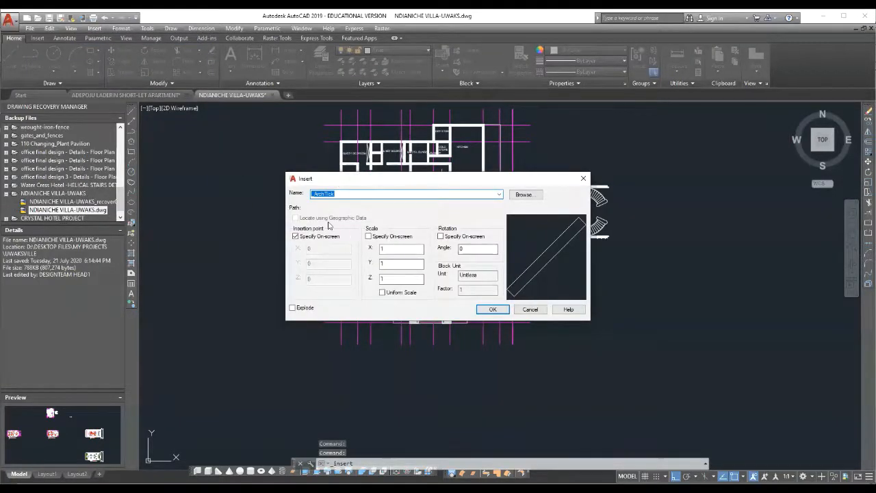
click(499, 195)
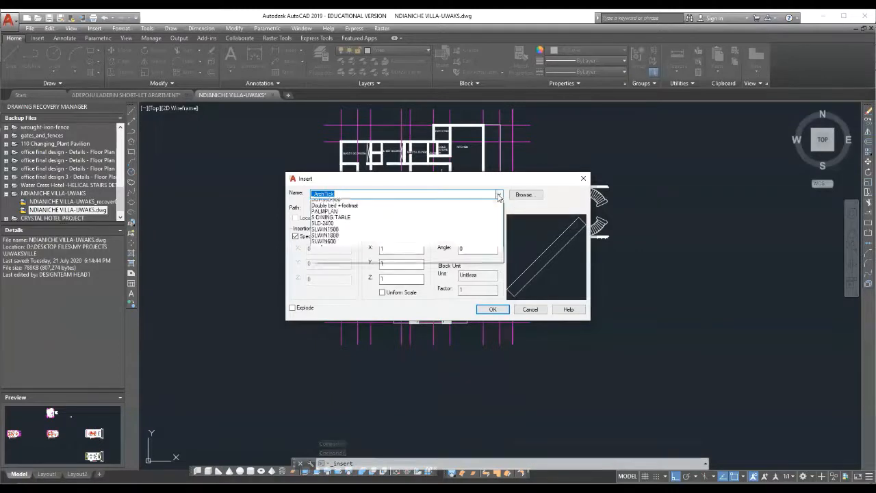
click(573, 200)
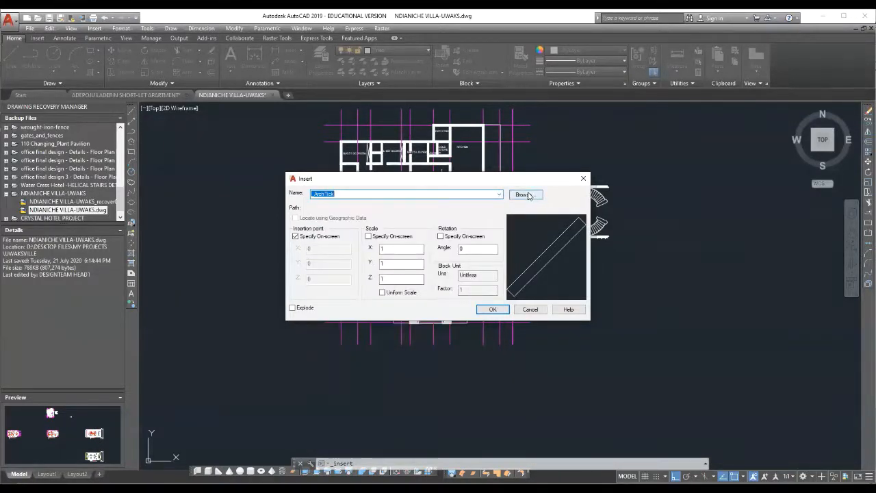
click(525, 195)
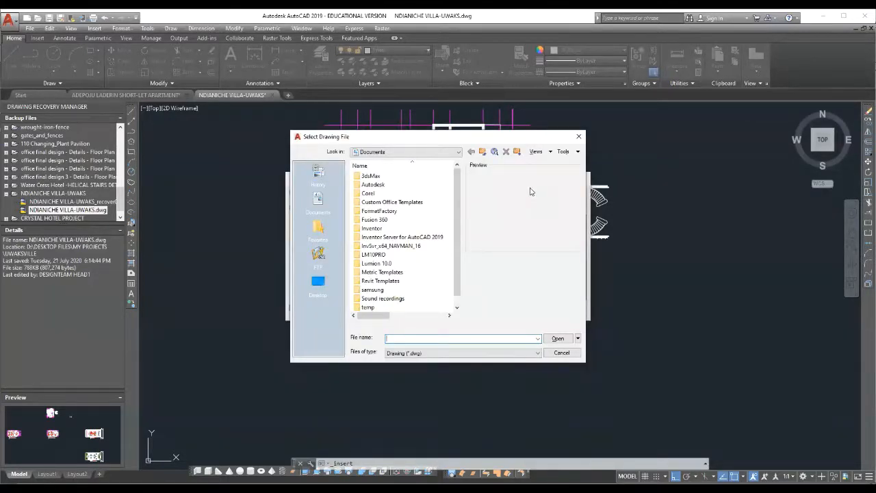
click(459, 153)
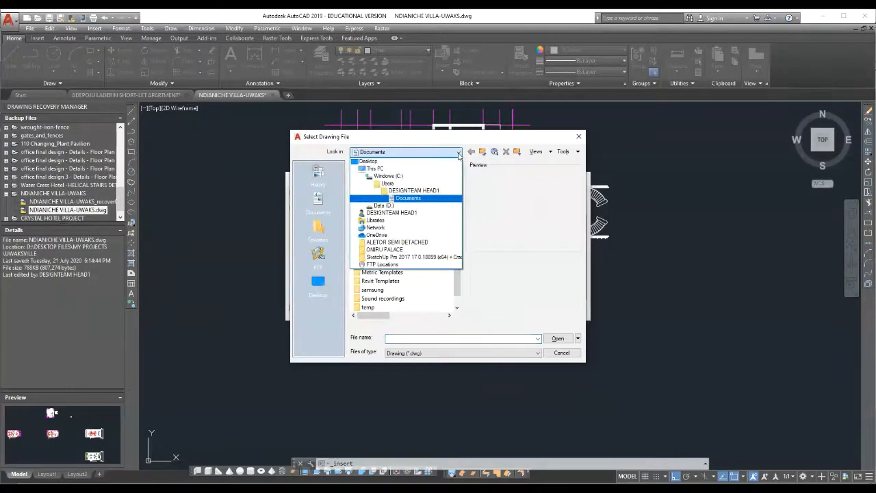
click(399, 207)
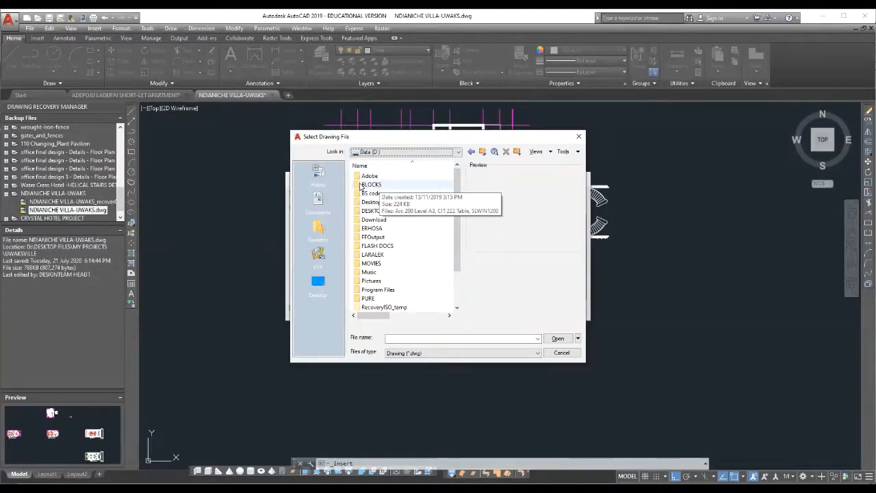
double_click(370, 185)
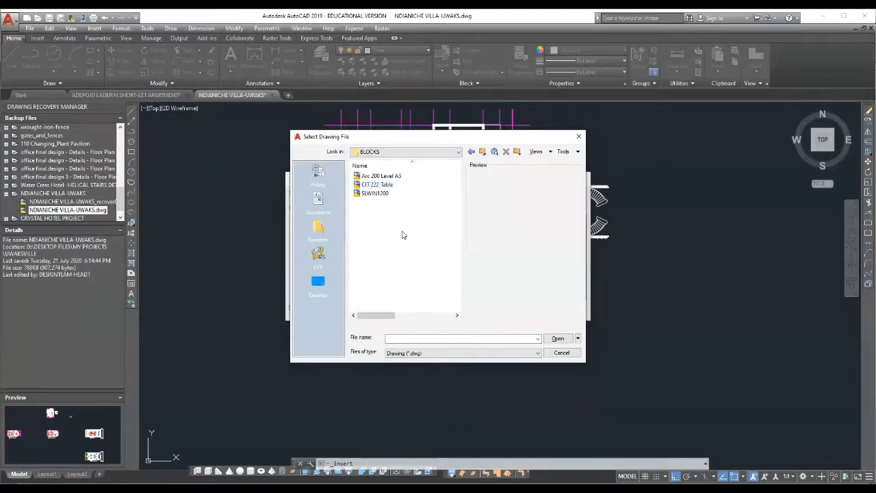
click(376, 185)
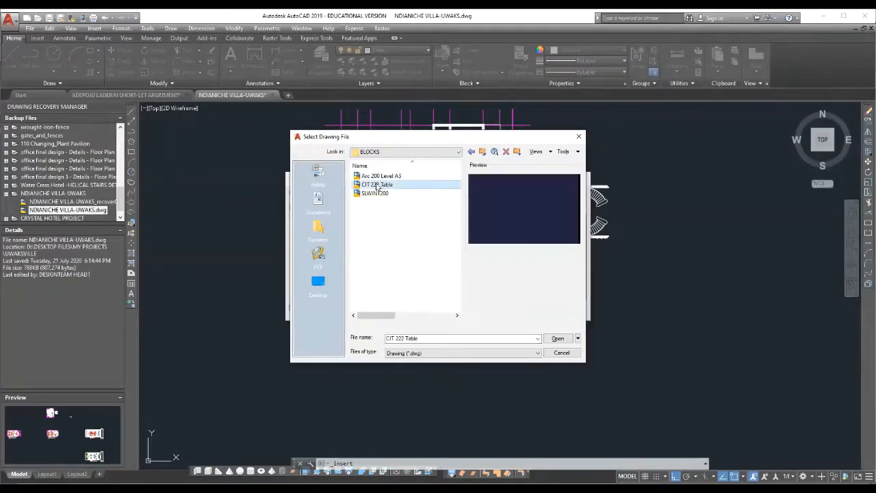
click(551, 338)
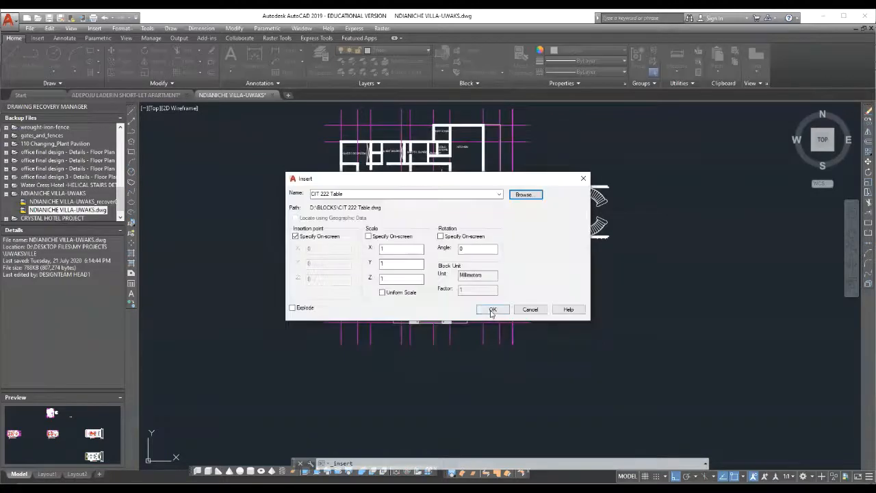
Place the table block at scale 1 and rotation 0 in the empty space between the floor plan and the separate circular staircase
click(492, 309)
scroll(566, 259, up, 5)
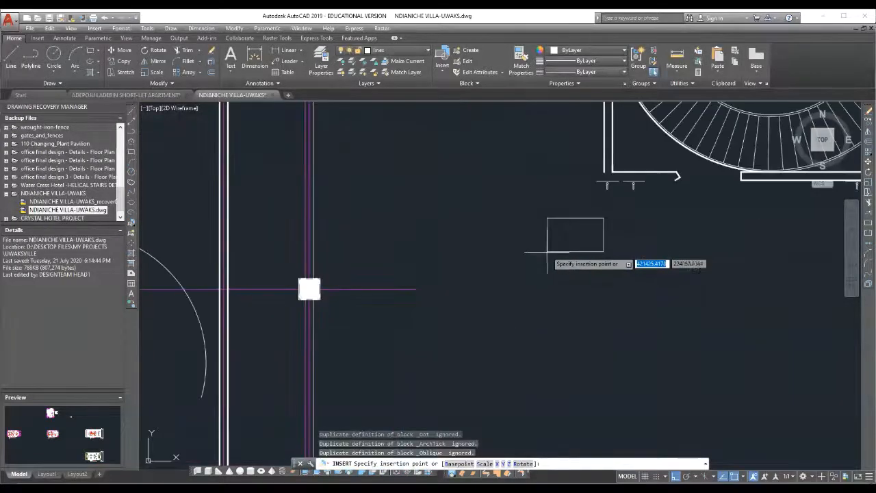
click(417, 233)
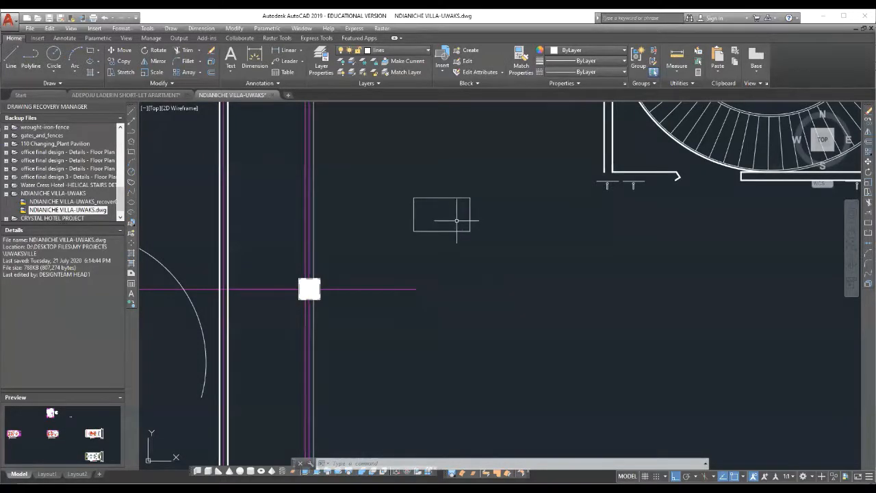
Examine the inserted table block up close and in relation to the surrounding floor plan and staircase
scroll(431, 200, down, 5)
scroll(432, 204, up, 4)
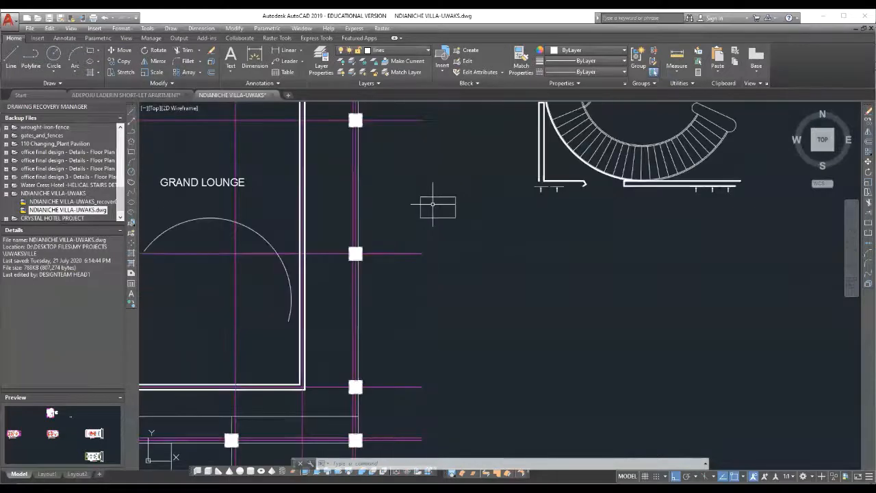
scroll(431, 202, up, 2)
scroll(435, 204, down, 6)
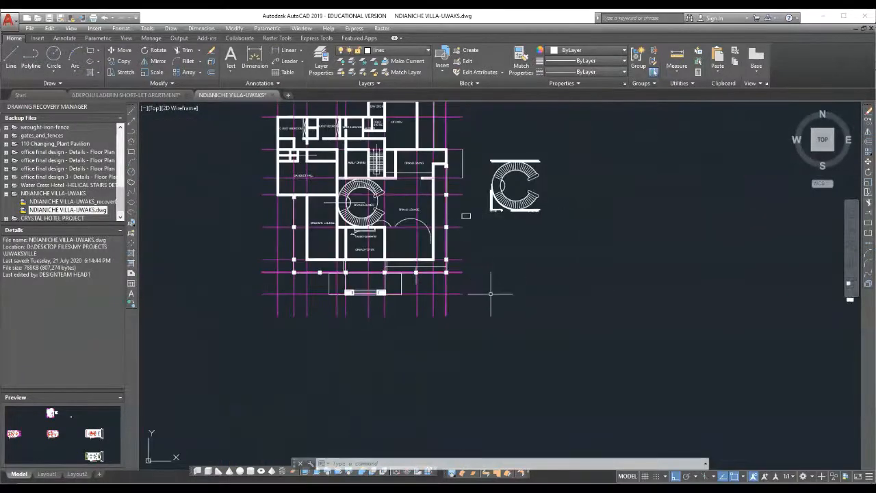
scroll(460, 211, up, 6)
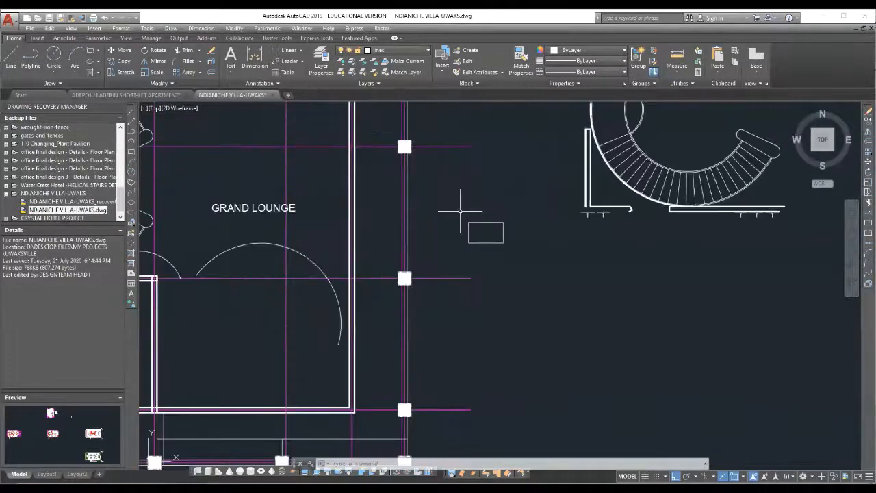
scroll(462, 212, up, 4)
scroll(510, 284, down, 2)
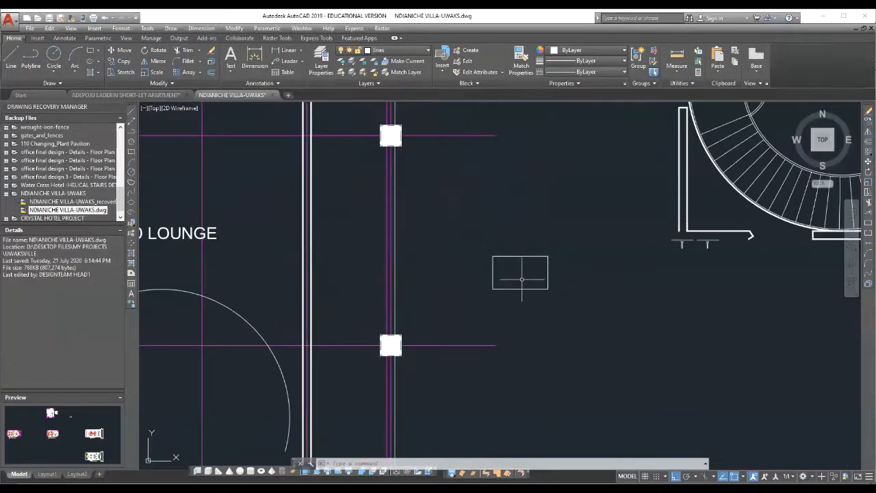
scroll(542, 255, down, 4)
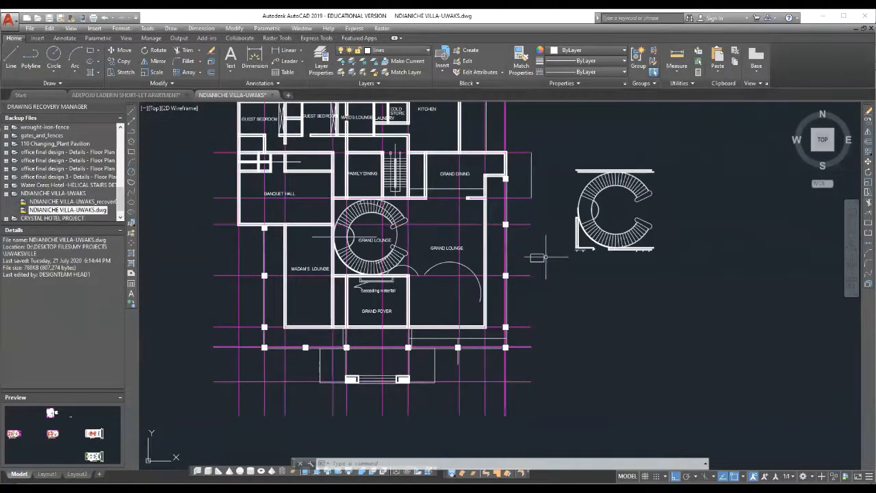
scroll(545, 256, up, 5)
scroll(530, 263, down, 2)
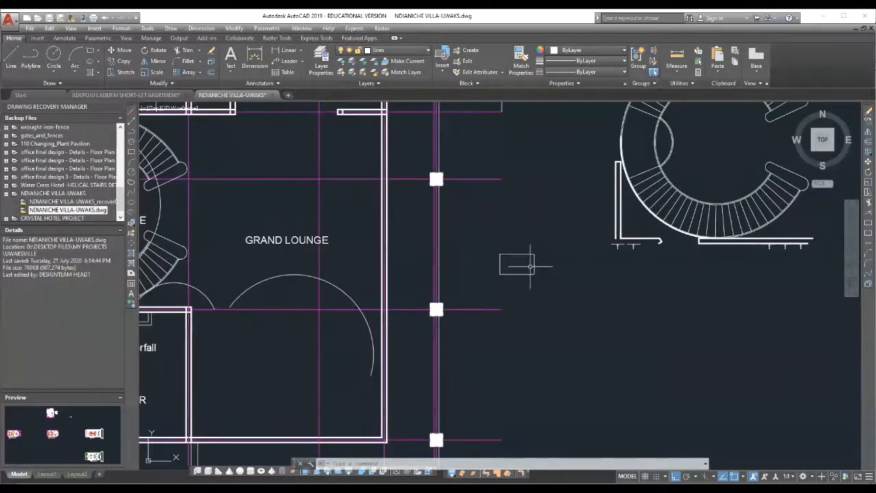
scroll(526, 267, up, 3)
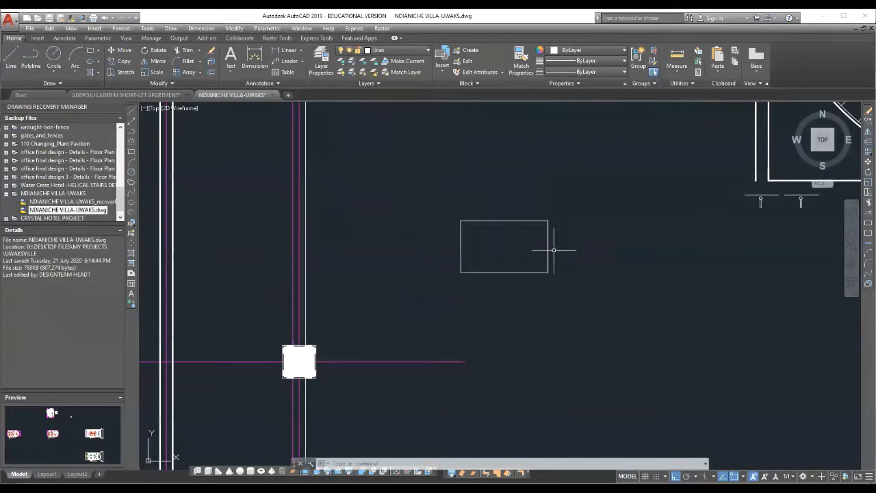
scroll(518, 212, down, 2)
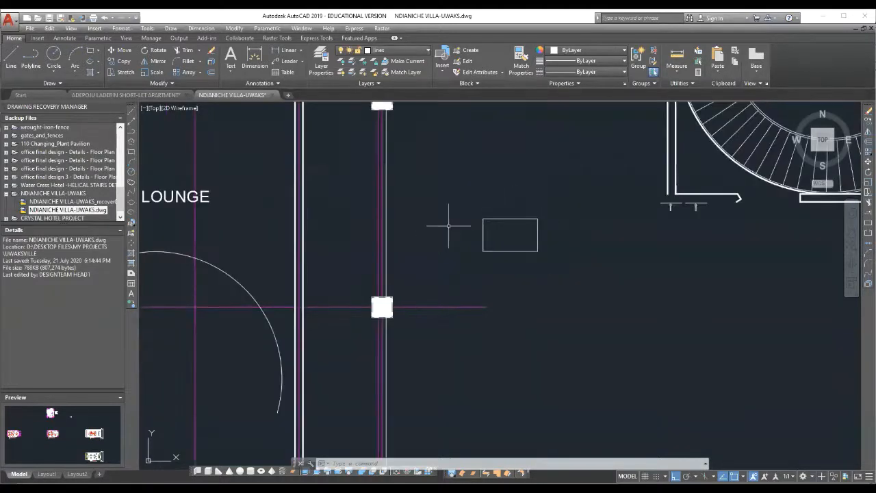
Switch back to the short-let apartment drawing, start inserting a block and open the list of its block names
click(144, 96)
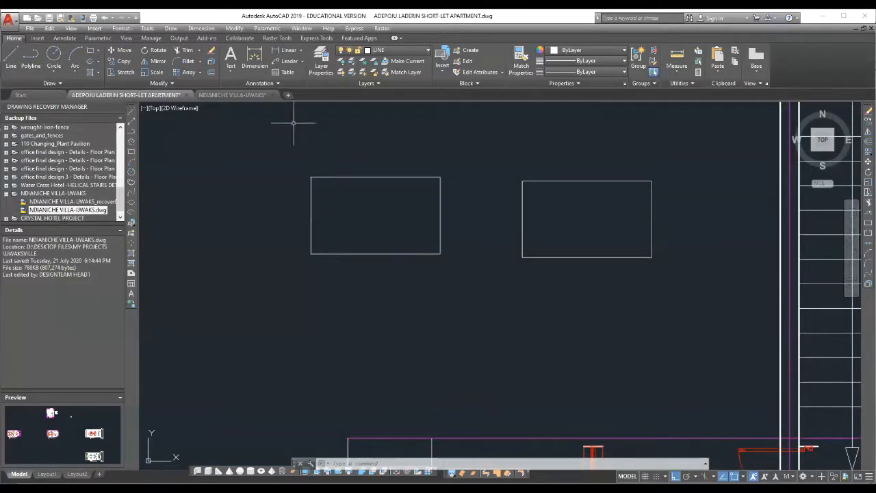
click(93, 29)
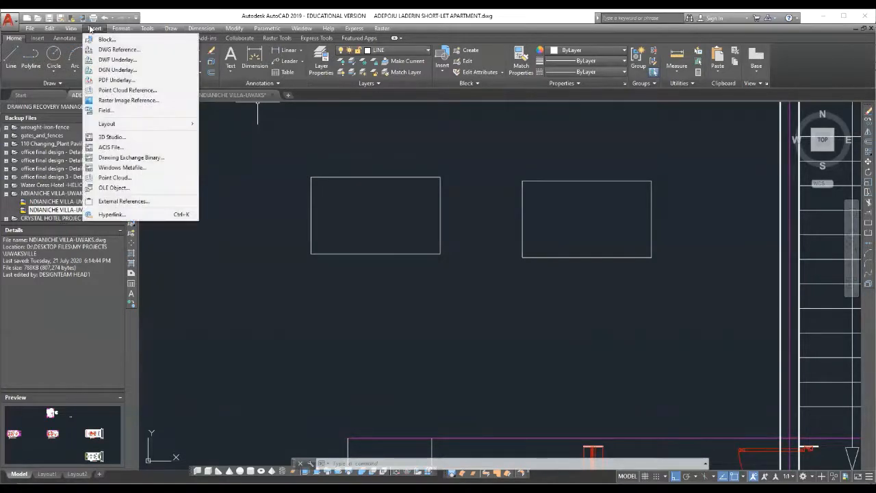
click(115, 41)
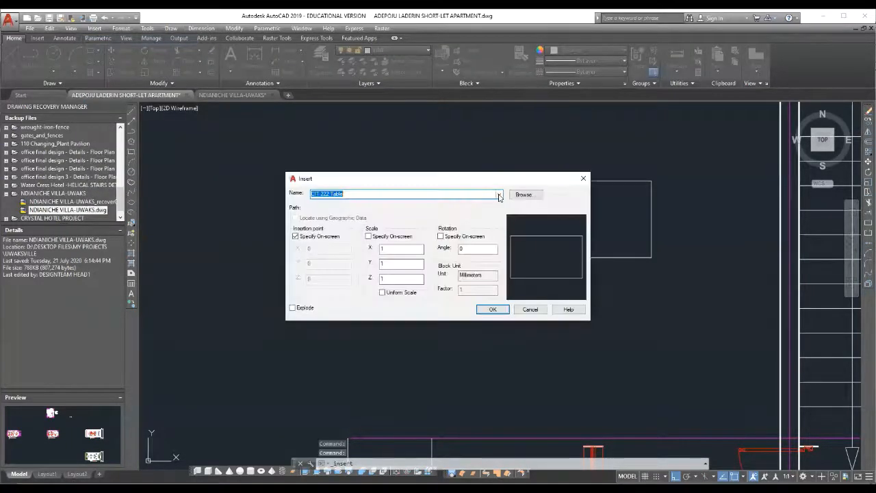
click(499, 195)
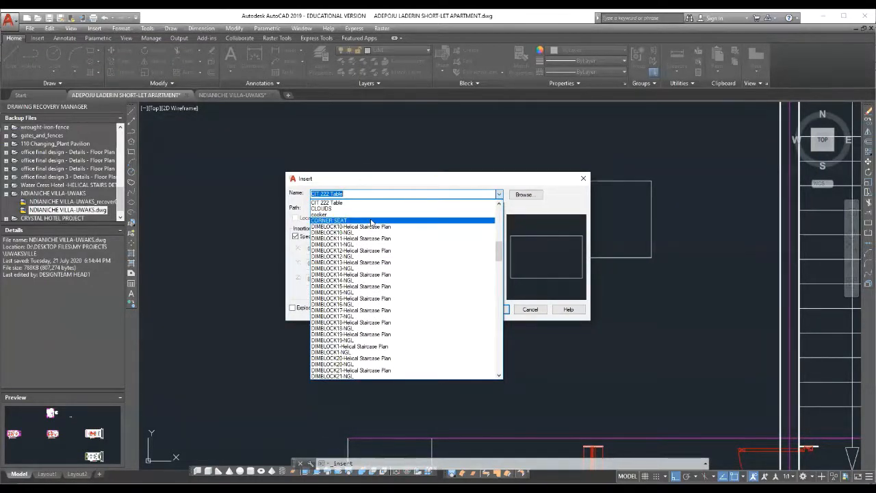
Look through the drawing's block names, from the dimension blocks past DINING SET to Door1800, checking their previews
key(Down)
key(Down)
key(Down)
key(Down)
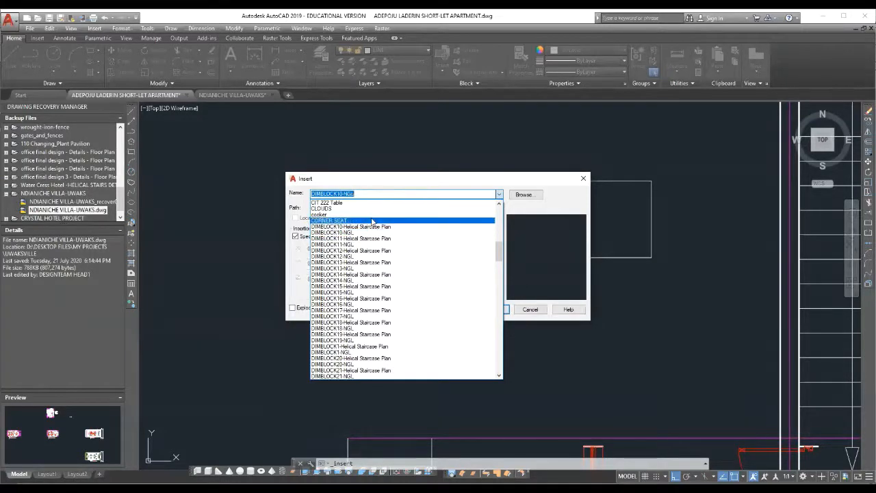
key(Down)
key(Down)
key(Down)
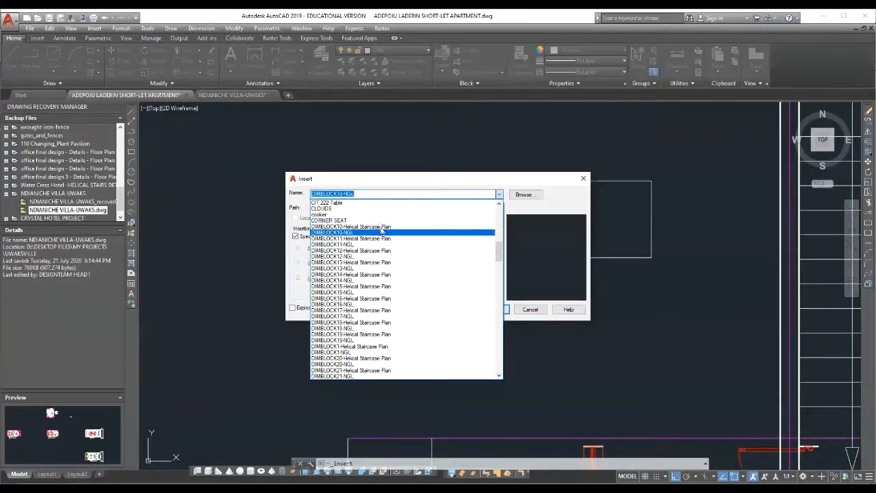
key(Down)
key(Down)
scroll(398, 230, down, 8)
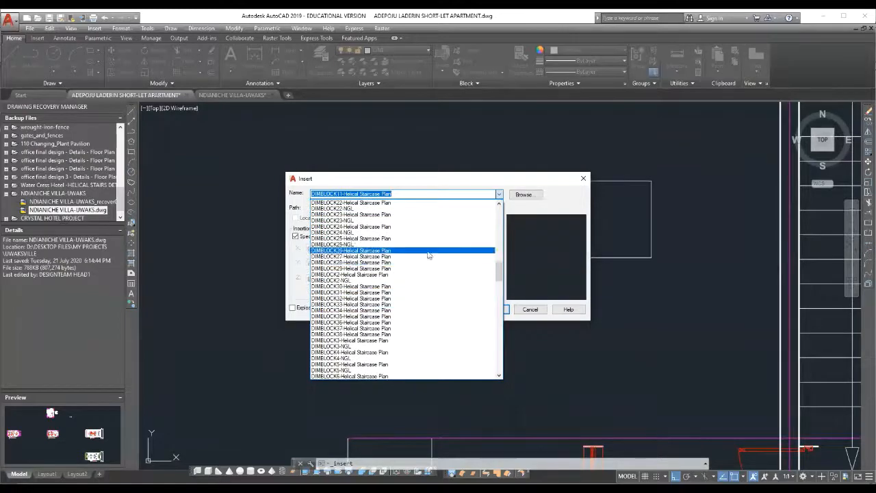
scroll(421, 257, down, 6)
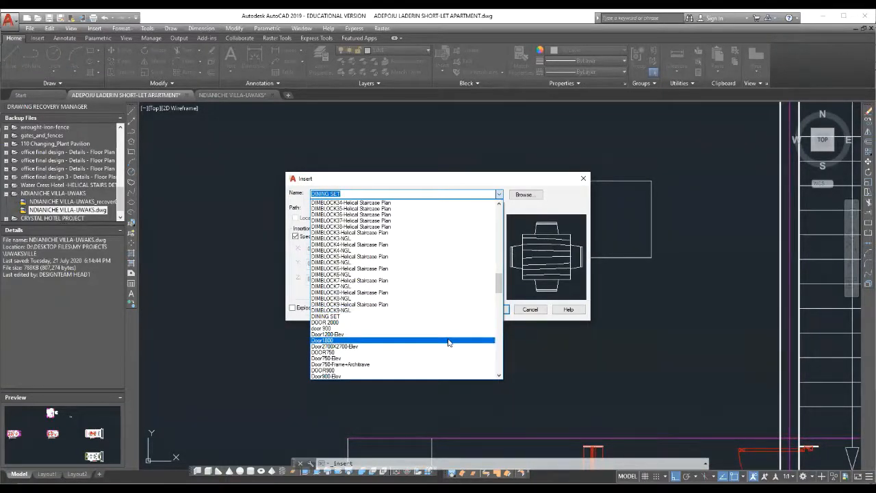
key(Down)
key(Down)
key(Down)
key(Down)
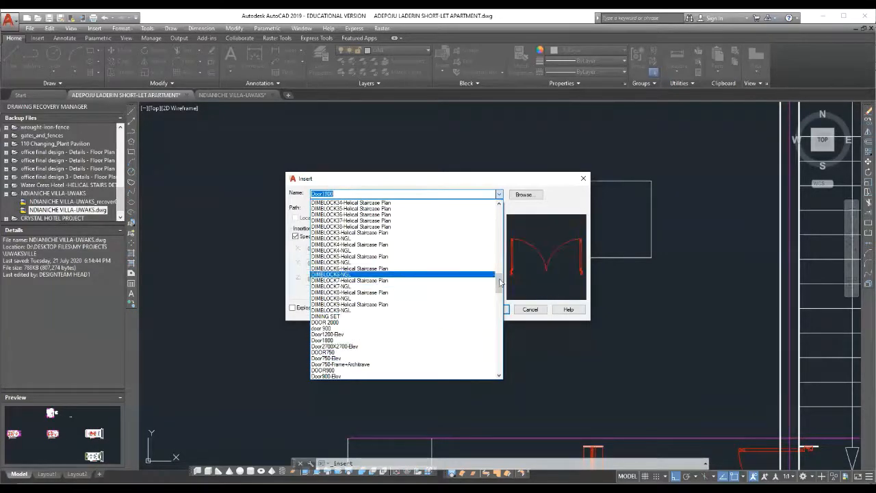
Look further through the drawing's block names and preview the Japanese Cherry and Japanese Maple tree blocks
drag(500, 282, 497, 316)
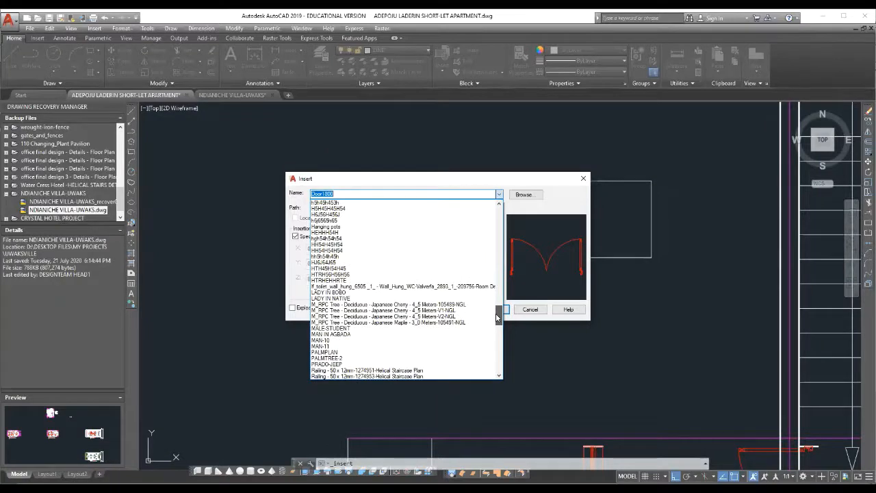
drag(497, 317, 497, 315)
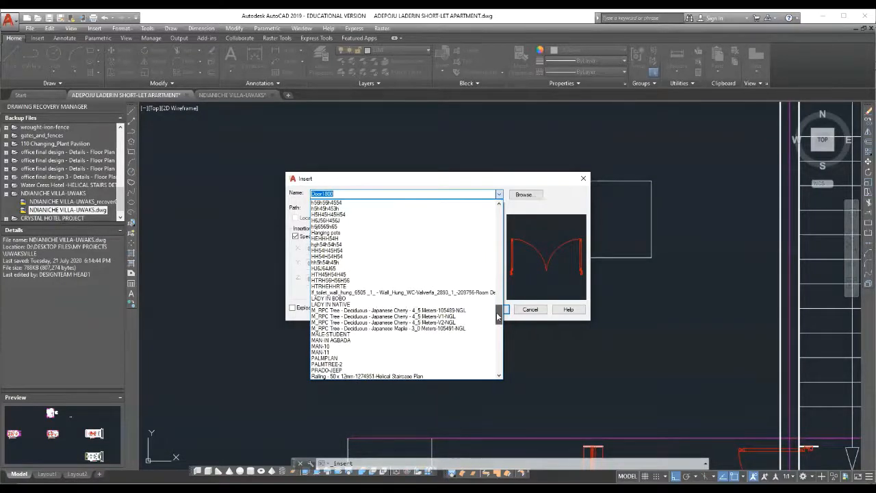
click(379, 312)
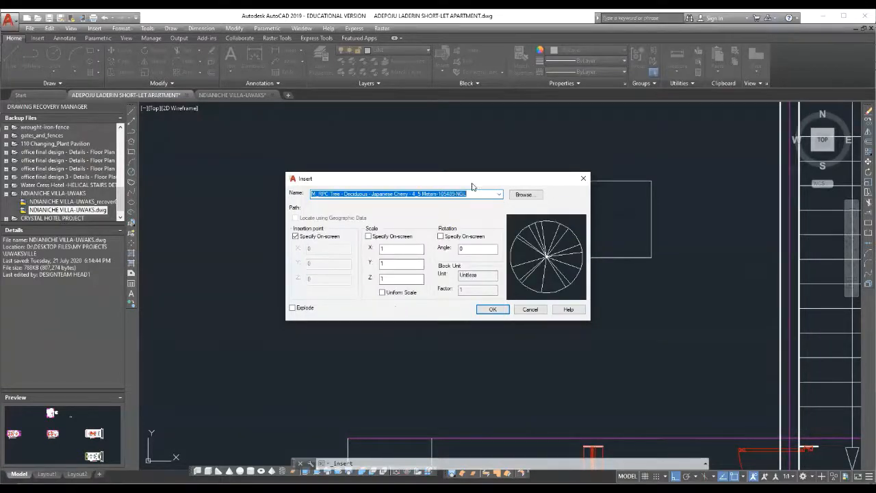
click(499, 195)
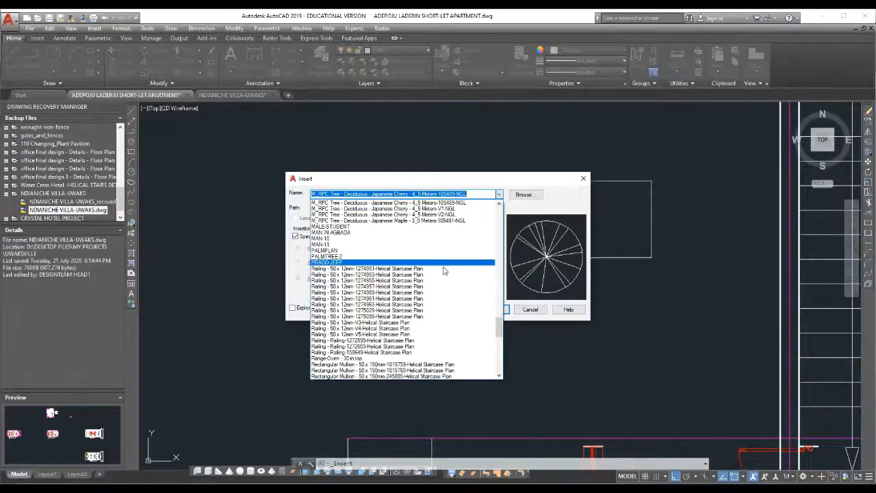
click(385, 220)
Browse the remaining block names past the railings, previewing a Rectangular Mullion block and the washer block near the list's end
click(498, 196)
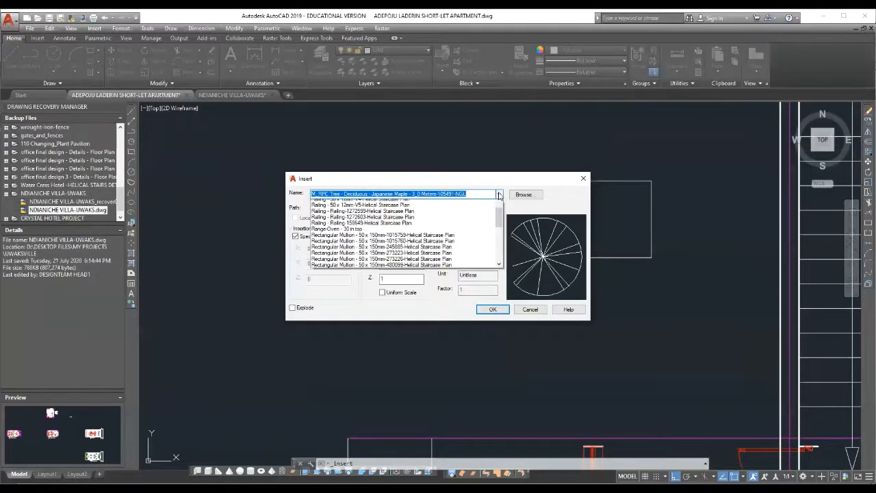
scroll(441, 272, down, 4)
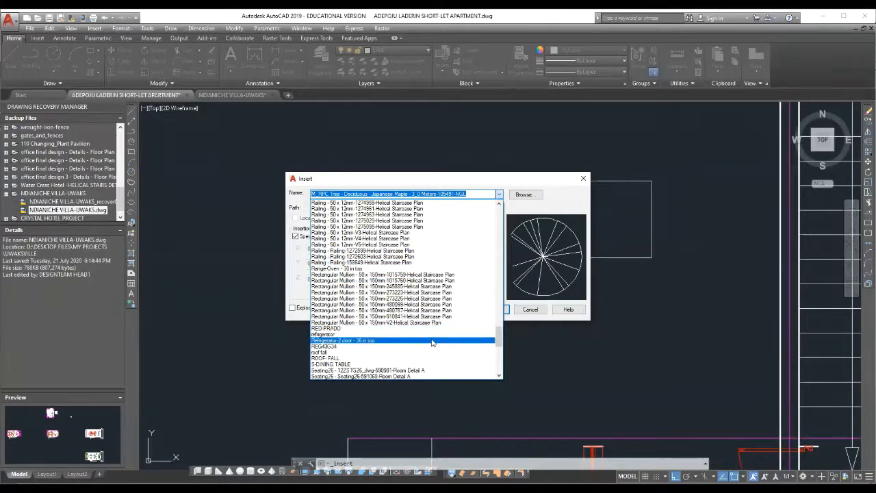
click(434, 275)
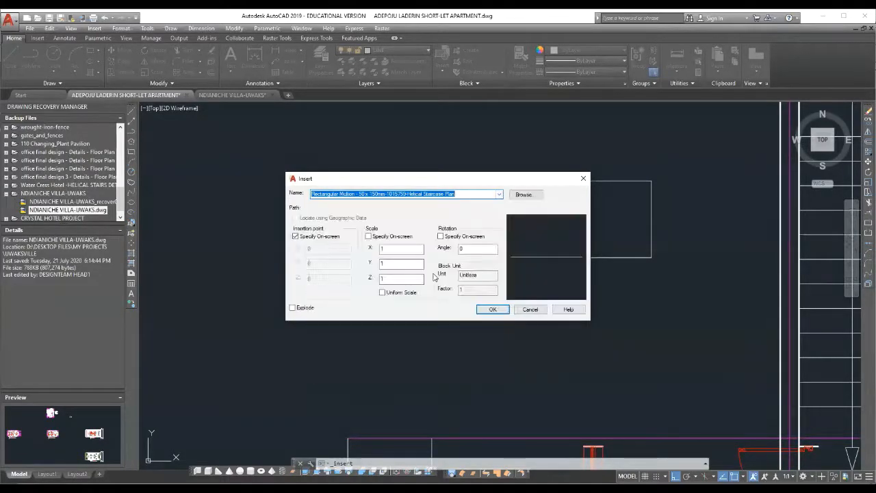
click(499, 195)
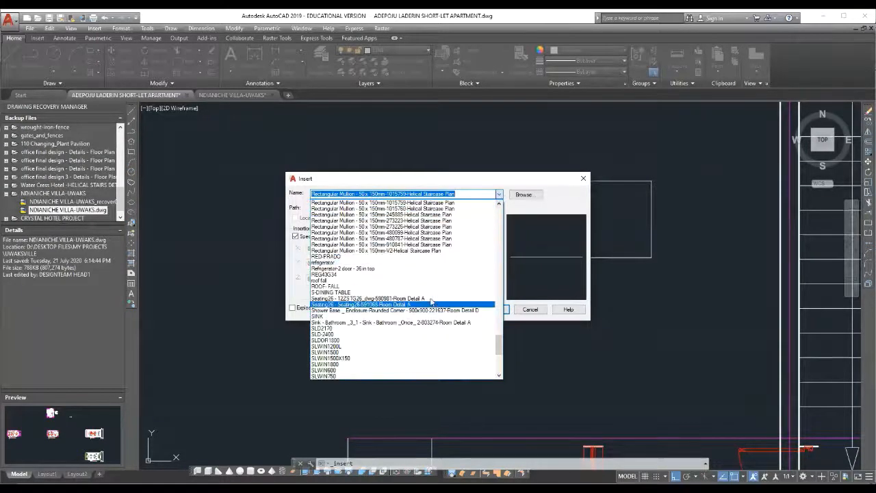
scroll(426, 292, down, 4)
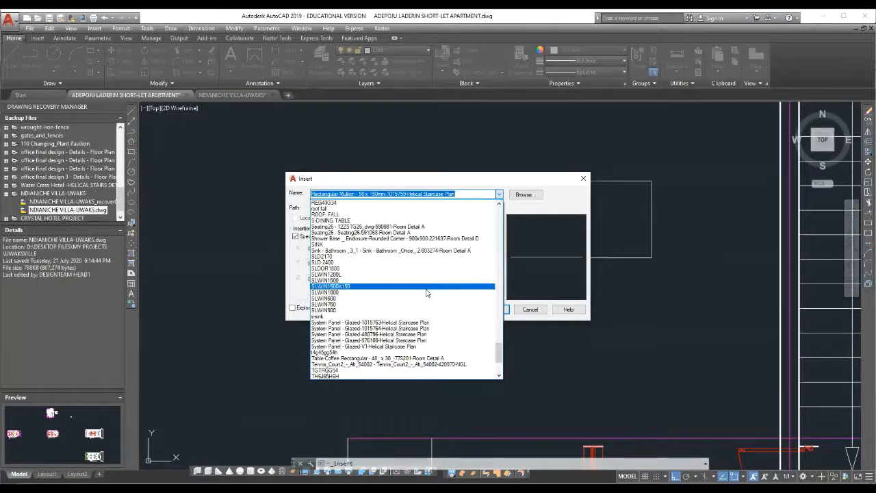
scroll(428, 286, down, 4)
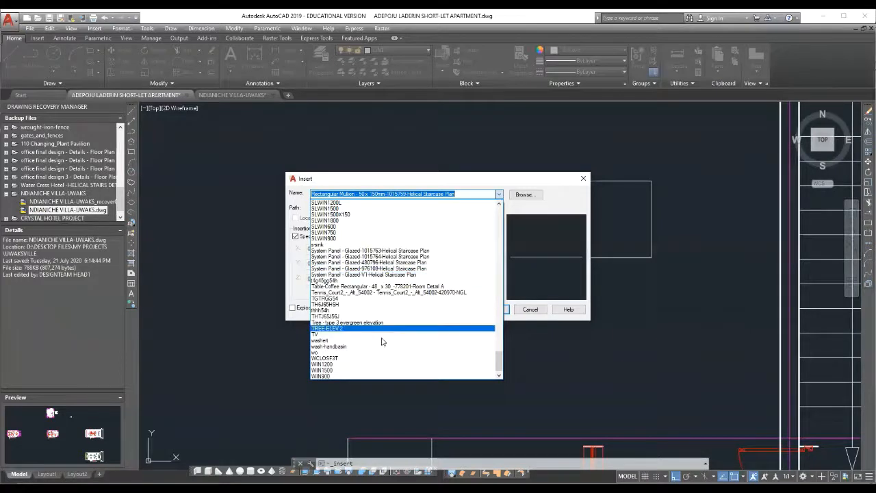
click(327, 341)
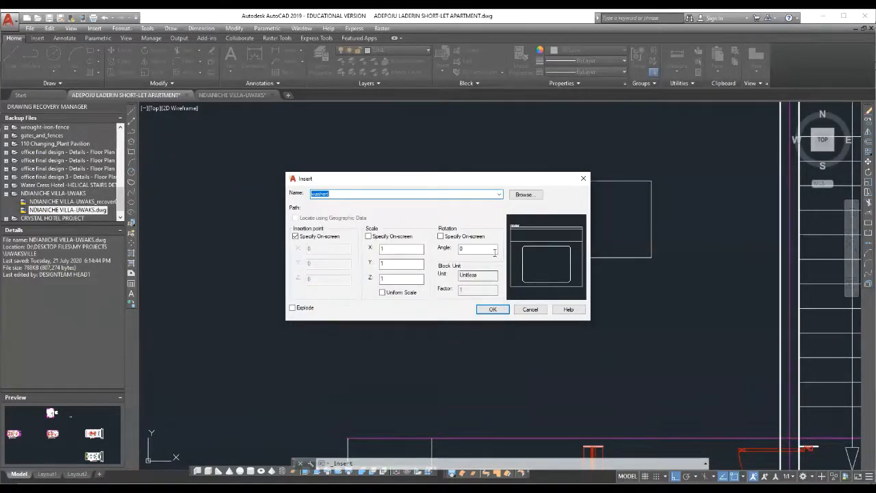
Choose the bed block "Bed4 - bed4_V6__dwg__1-211670-Room Detail A" as the block to insert
click(499, 195)
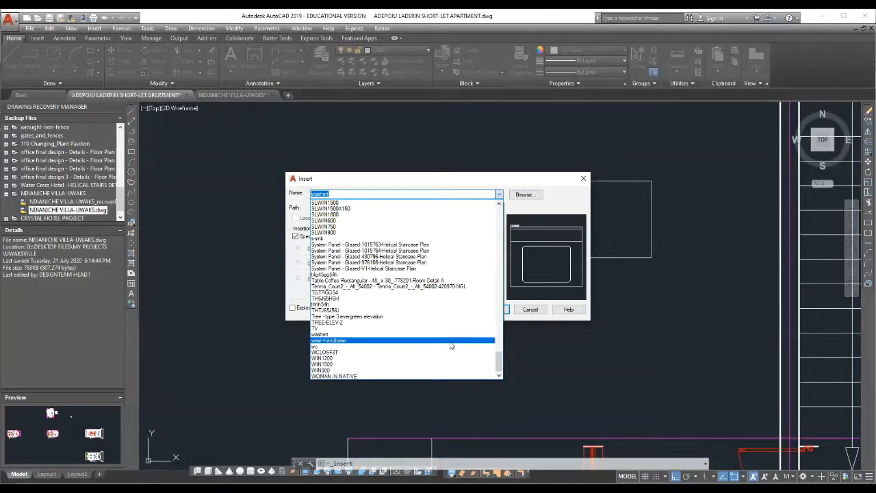
drag(499, 362, 511, 226)
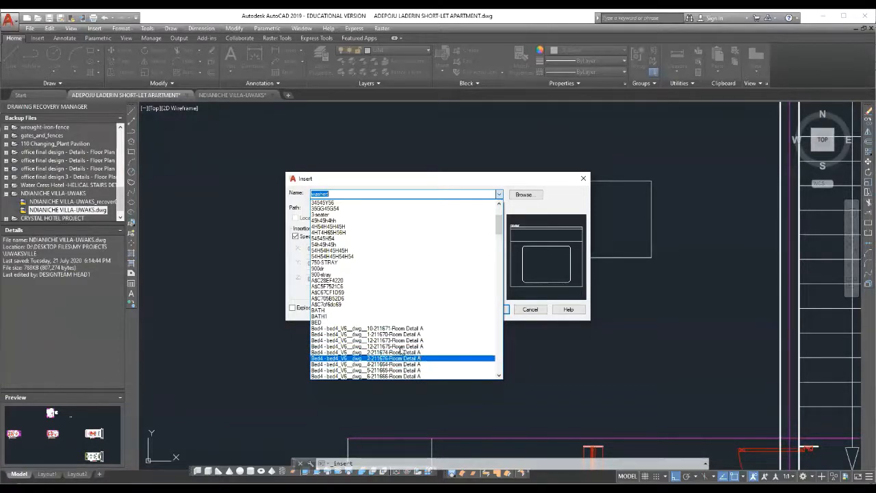
click(344, 329)
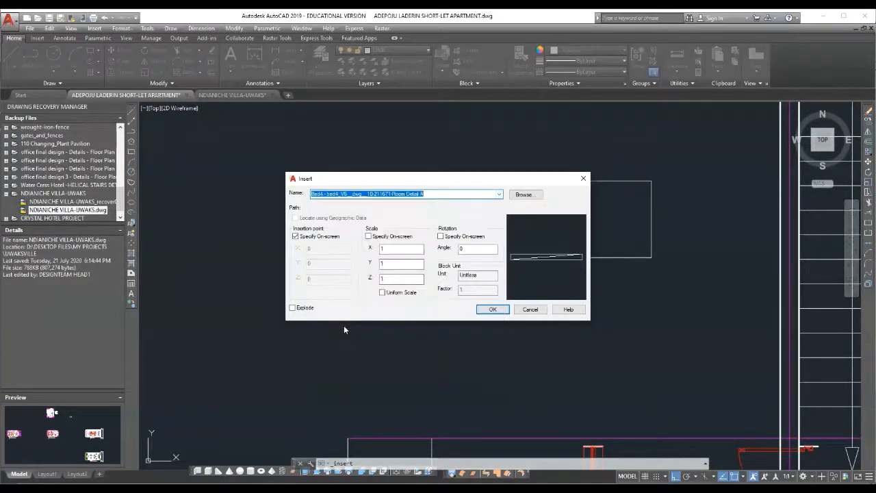
click(498, 195)
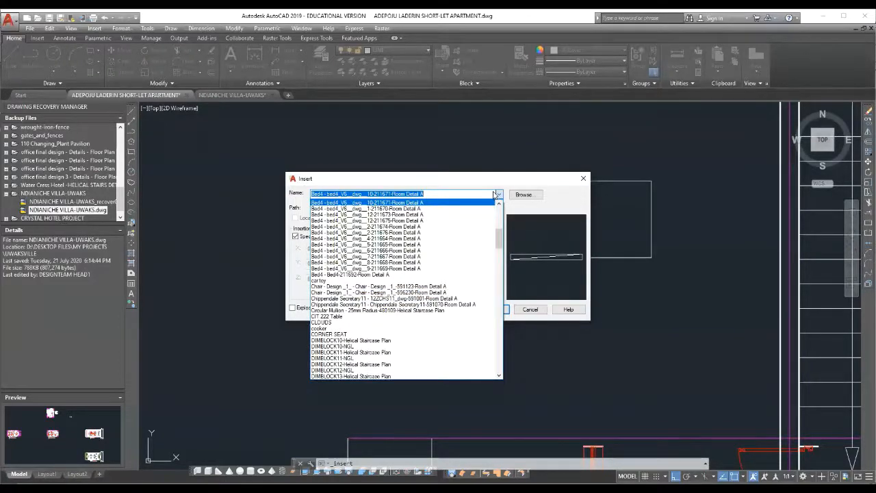
key(Down)
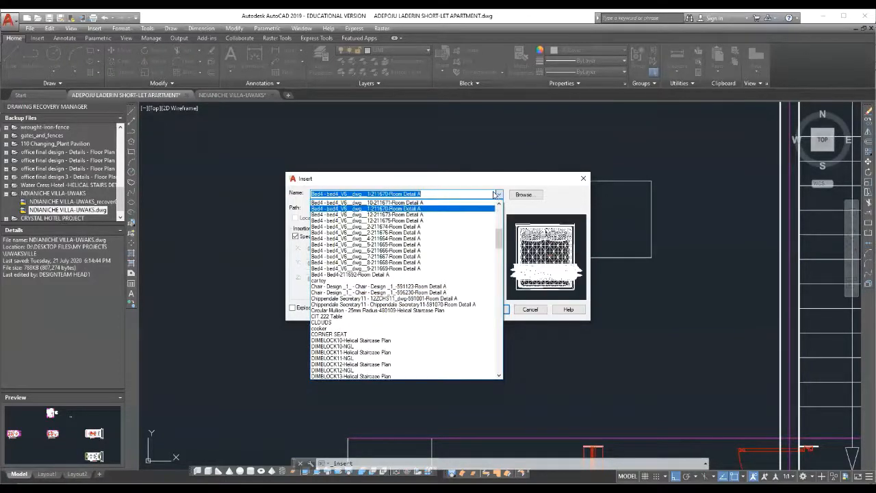
click(428, 215)
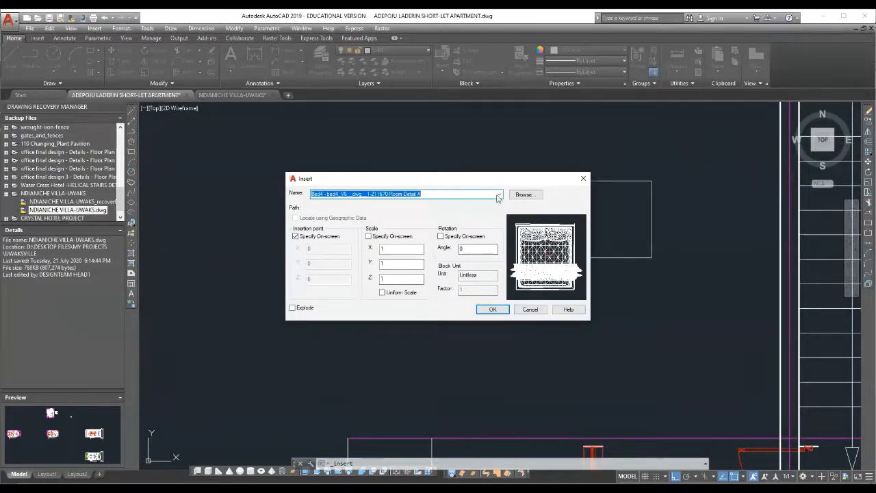
Place the bed block at scale 1 and rotation 0 in the empty space west of the two small rectangles, and inspect it
click(492, 310)
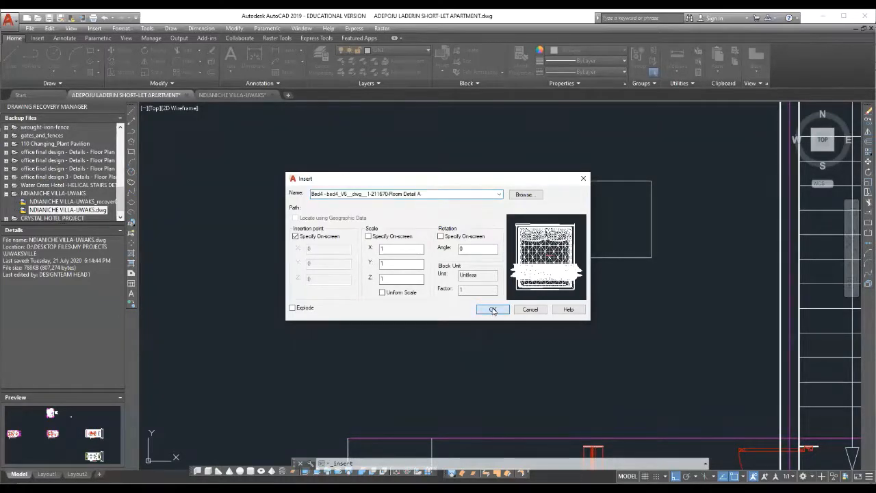
scroll(431, 257, down, 10)
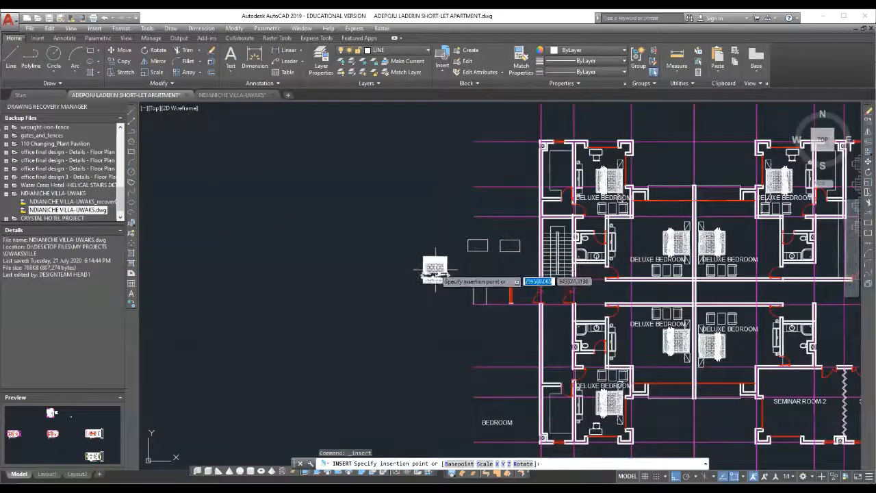
scroll(434, 267, up, 6)
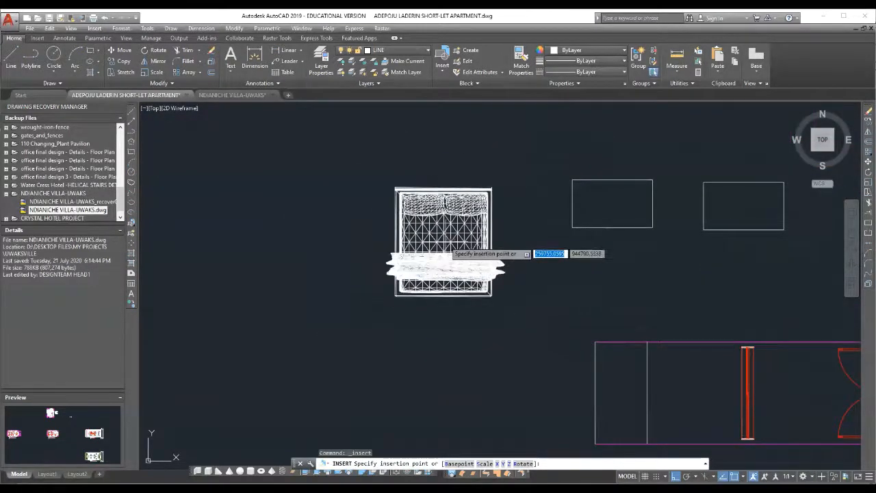
click(438, 224)
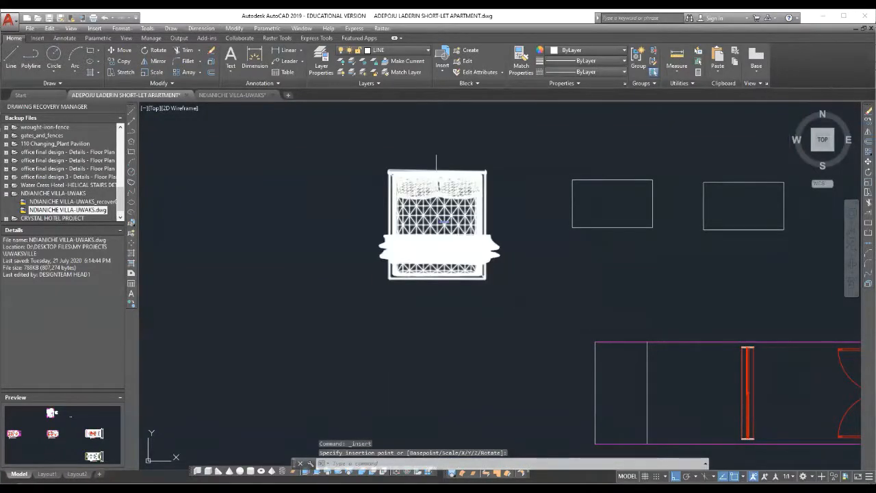
scroll(444, 222, up, 4)
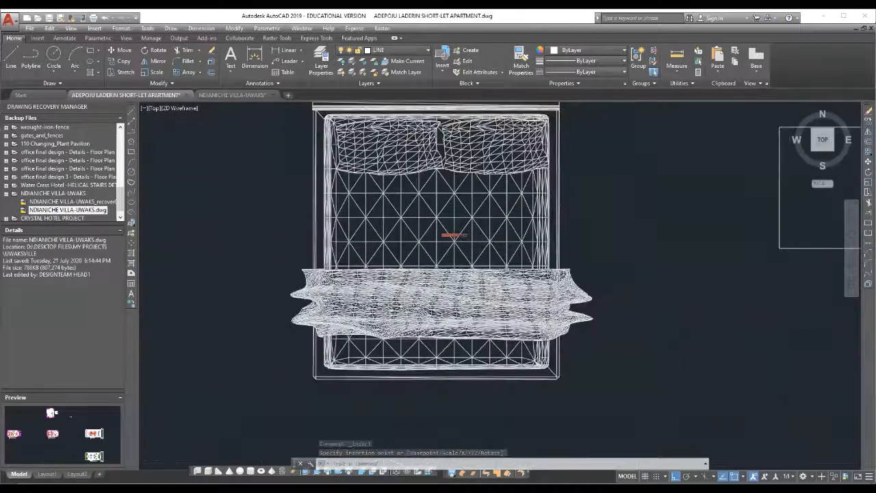
scroll(454, 235, down, 2)
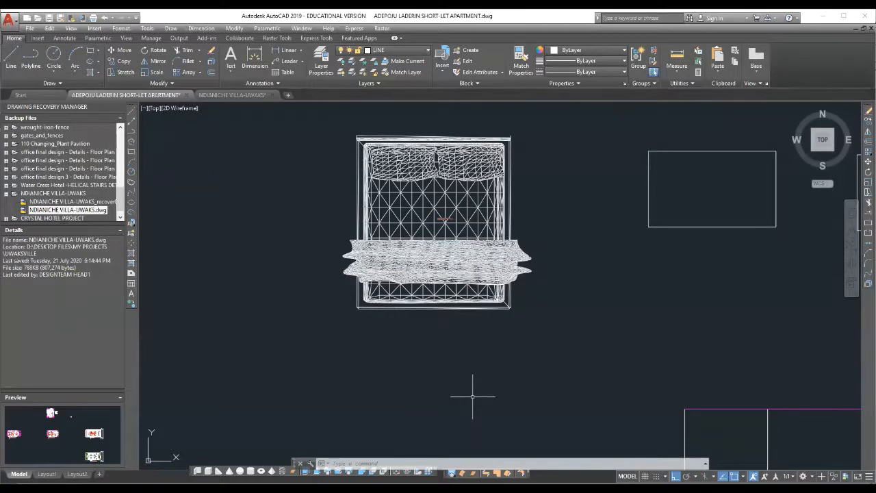
text(WBLOCK)
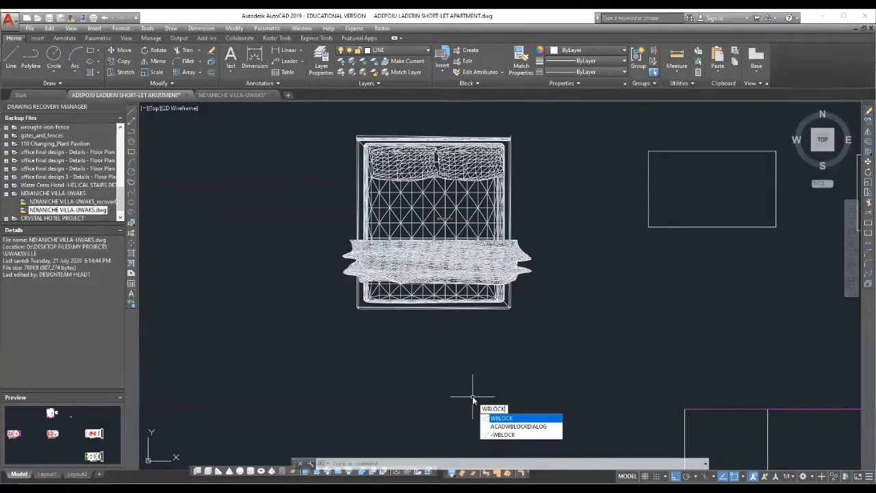
click(510, 419)
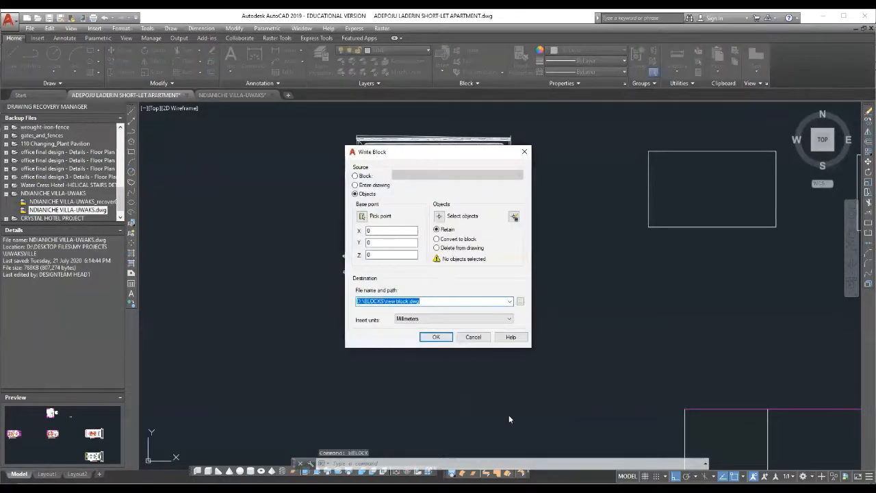
click(473, 336)
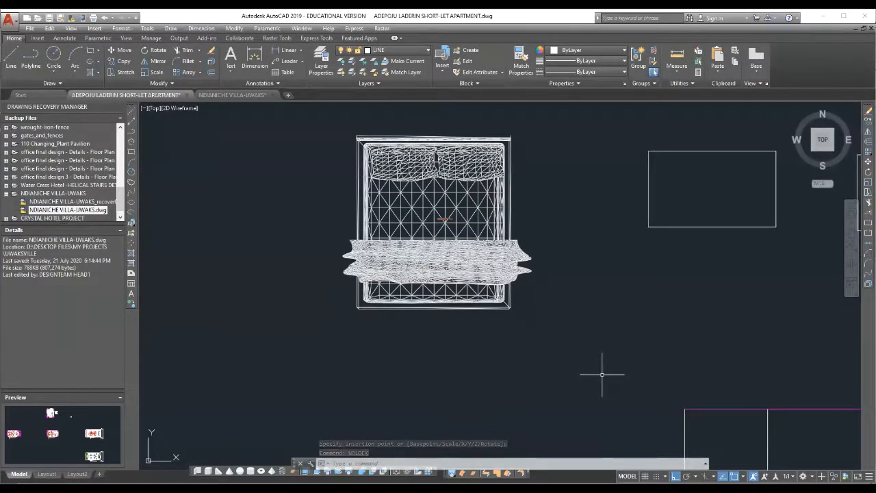
Start WBLOCK with an existing block as its source and pick "Bed4 - bed4_V6__dwg__1-211670-Room Detail A"
text(w)
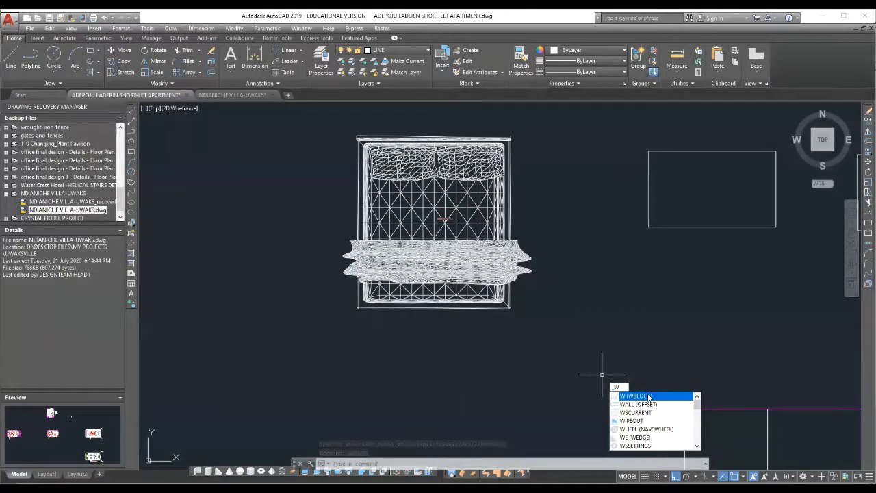
key(Return)
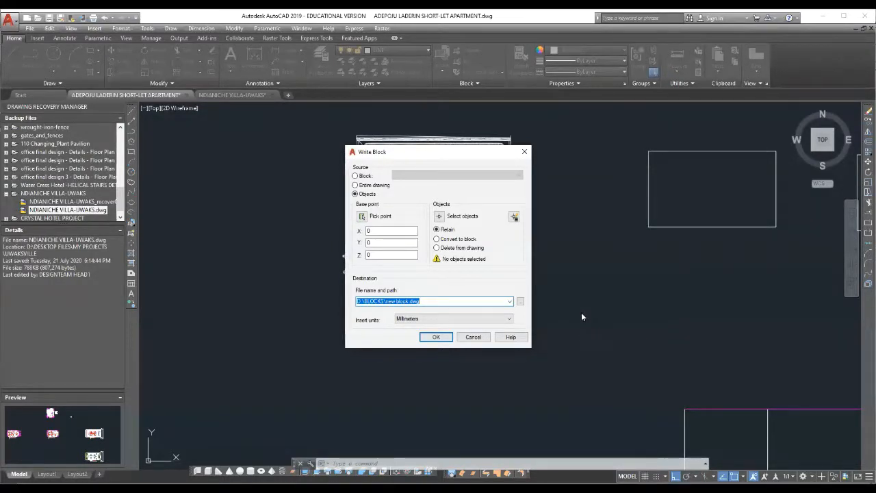
click(355, 176)
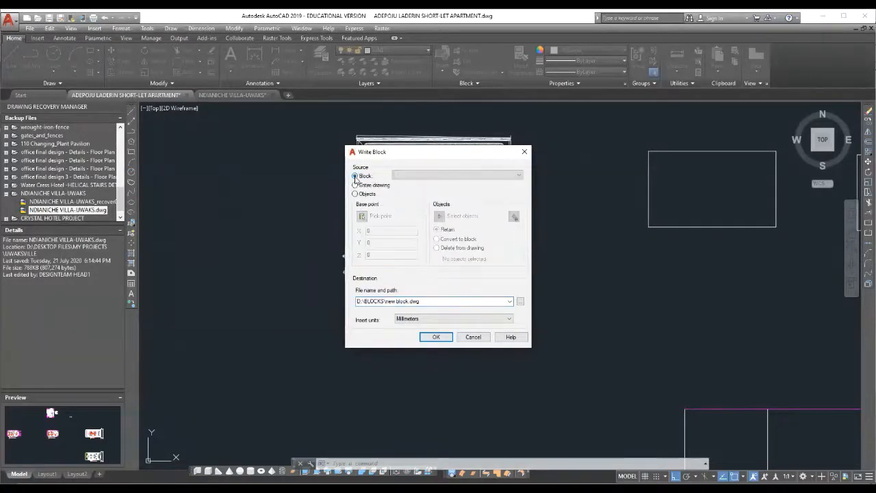
click(519, 176)
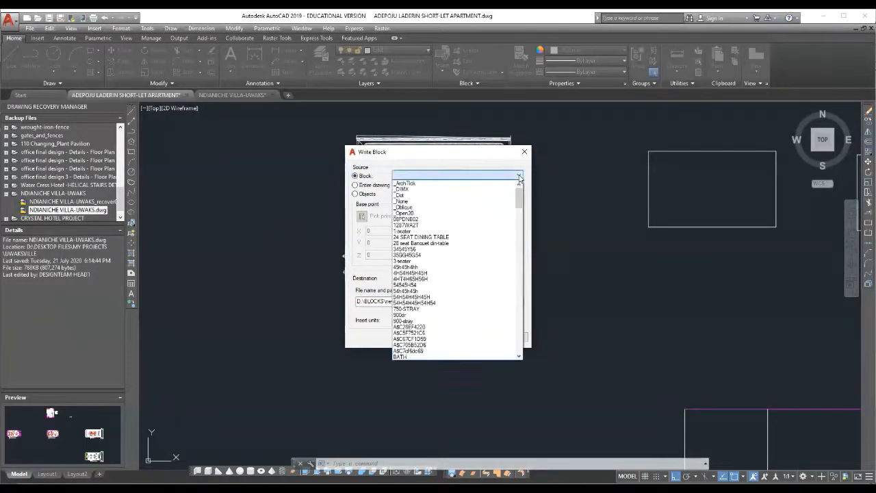
drag(518, 201, 520, 216)
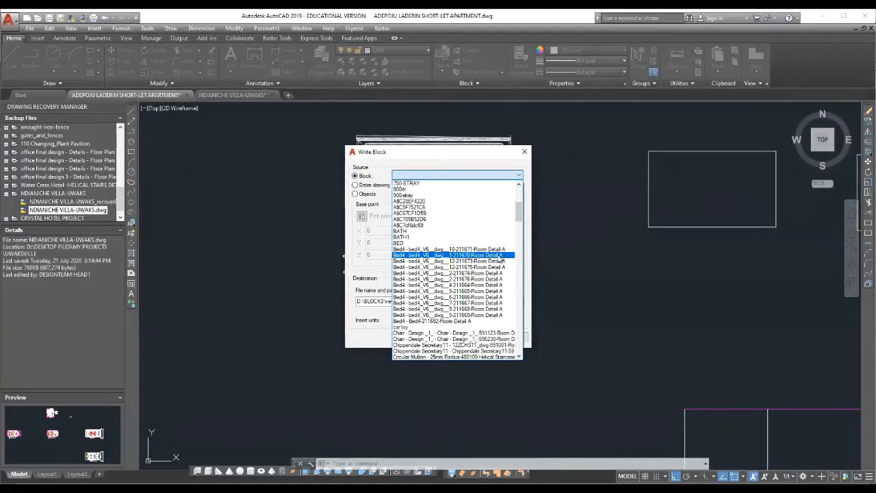
click(501, 256)
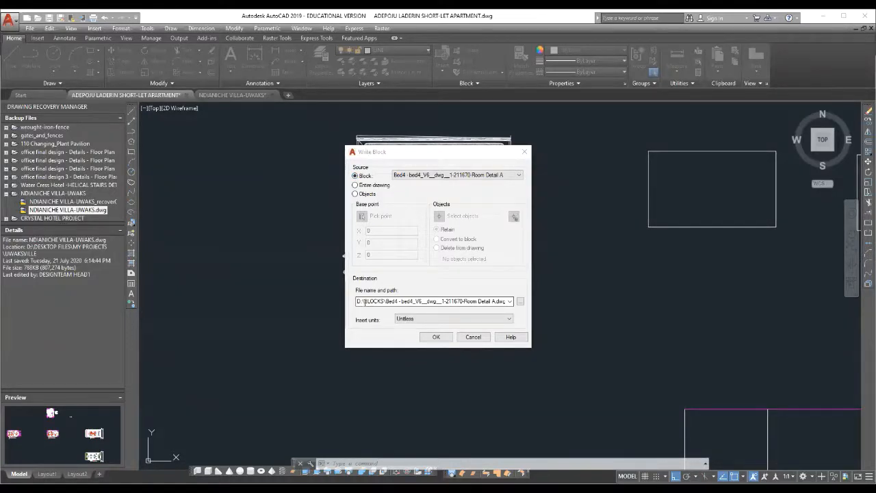
Set the insert units of the bed block's output file to Millimeters
click(402, 301)
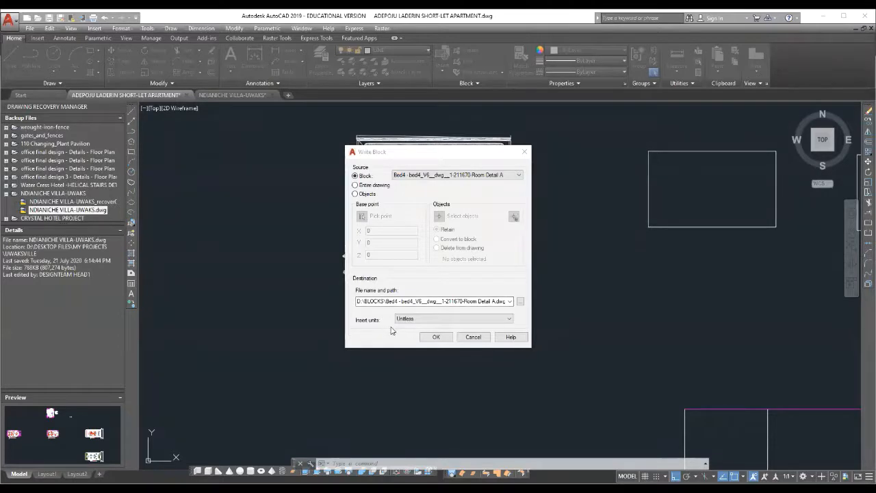
click(508, 319)
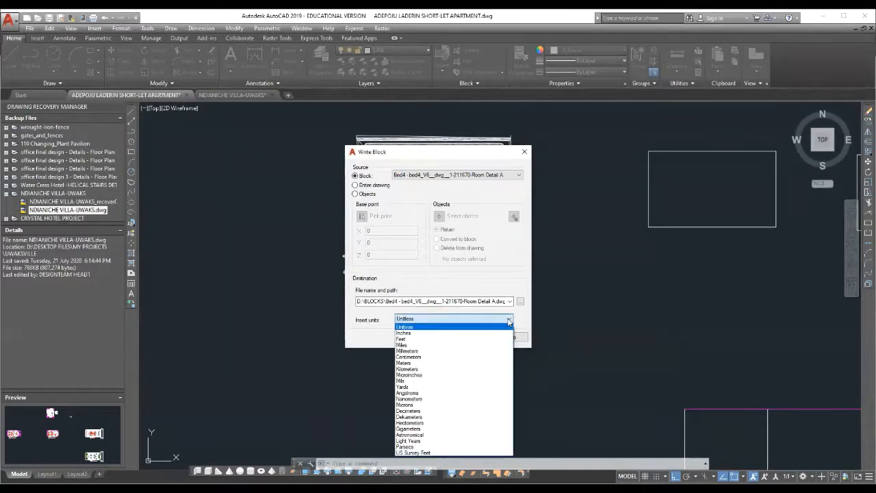
click(412, 351)
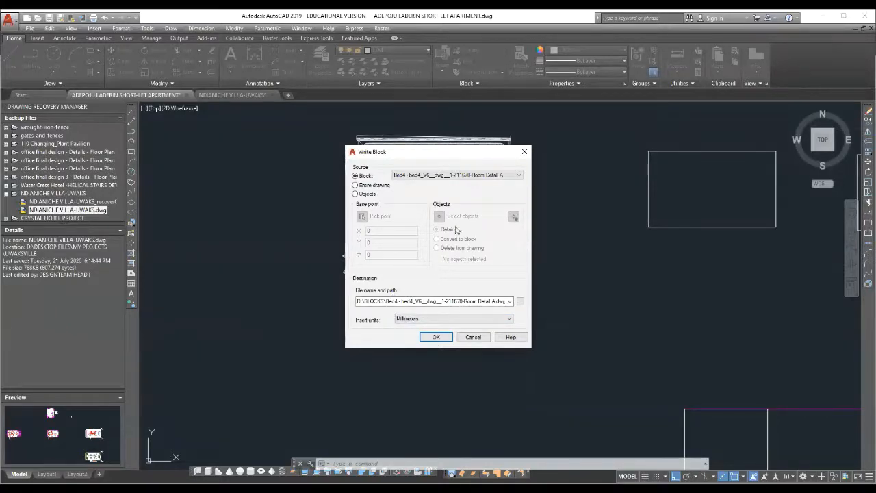
Write the bed block out to its drawing file in the D:\BLOCKS folder
click(431, 338)
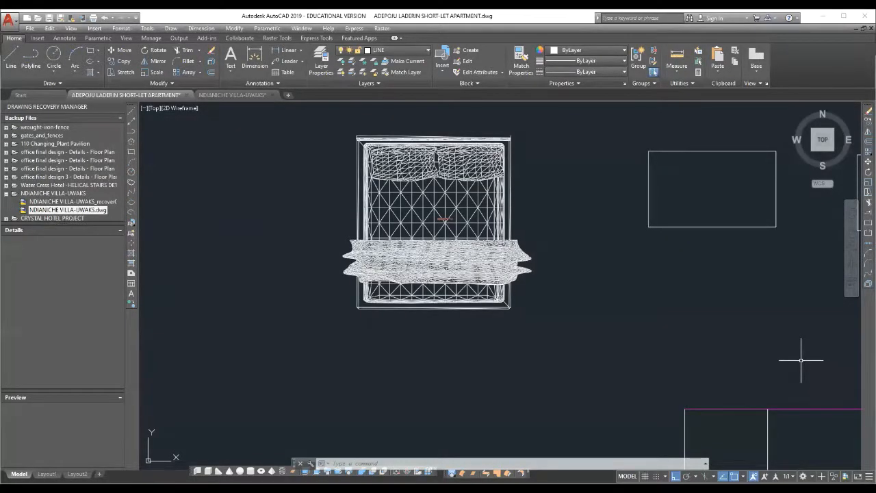
Examine the bed block's mesh and its position beside the floor plan, both close up and from a distance
scroll(595, 263, down, 4)
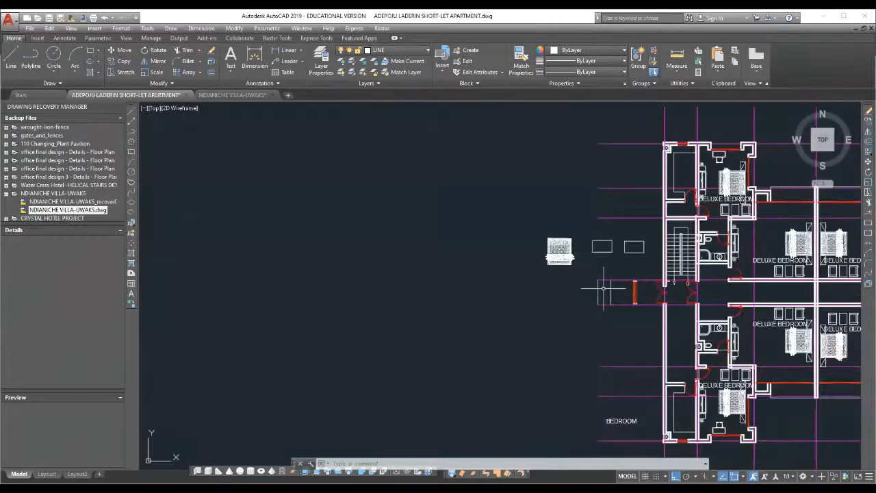
scroll(564, 260, up, 6)
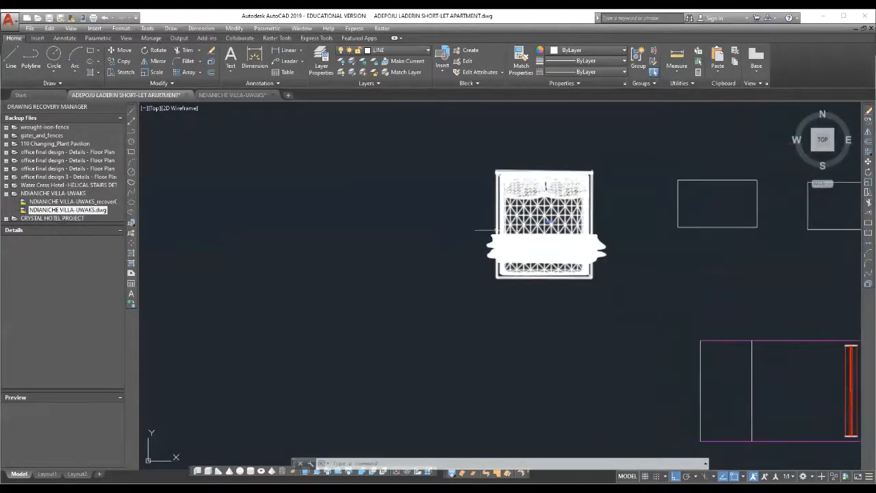
scroll(498, 228, up, 6)
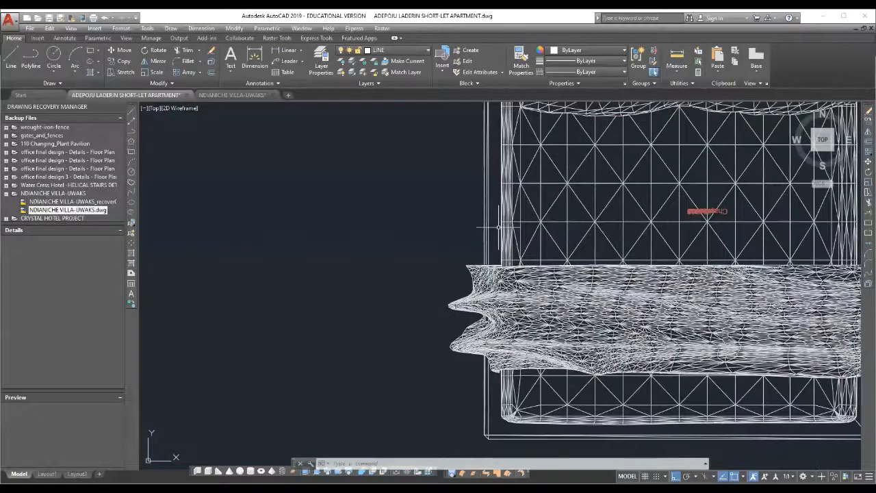
scroll(486, 205, down, 4)
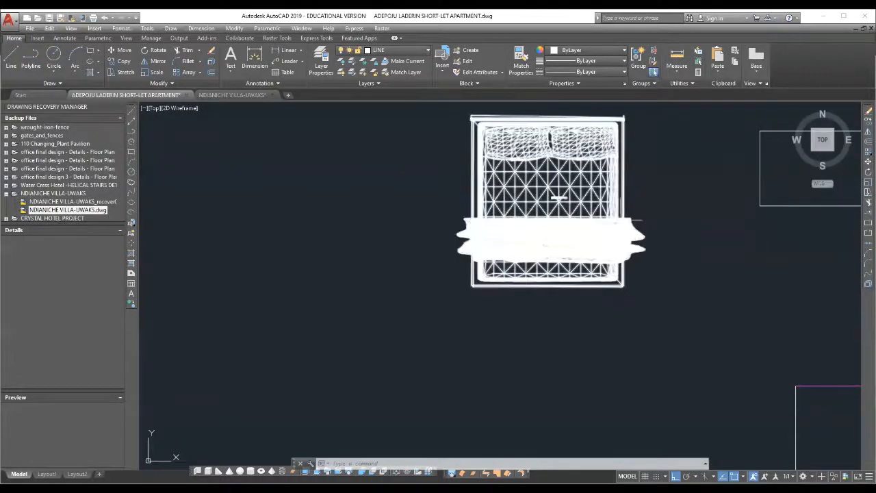
scroll(619, 215, down, 8)
scroll(617, 212, up, 10)
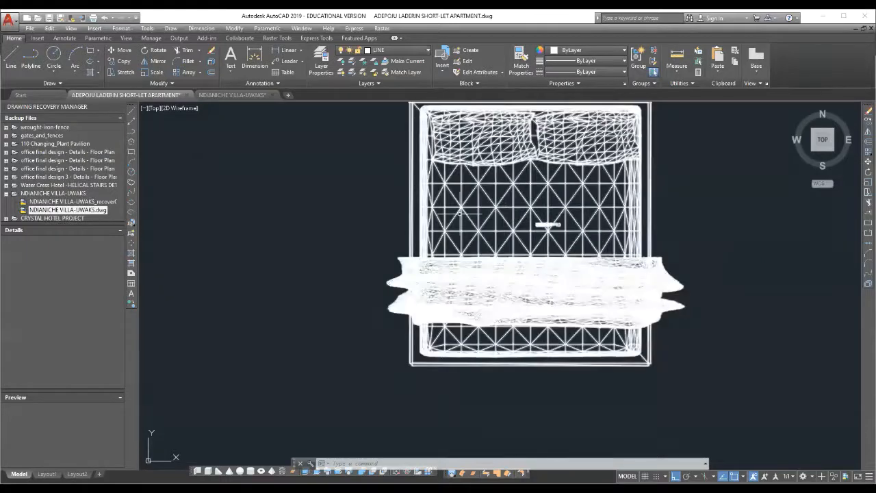
scroll(460, 213, down, 2)
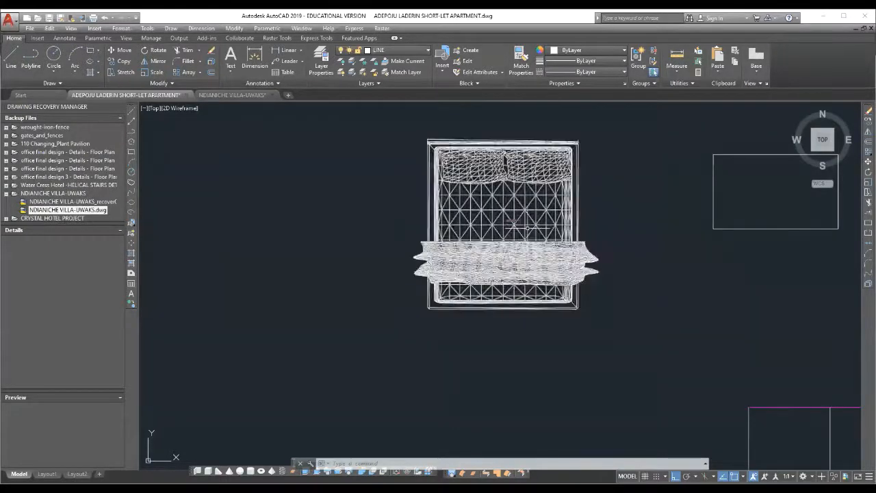
scroll(499, 219, up, 2)
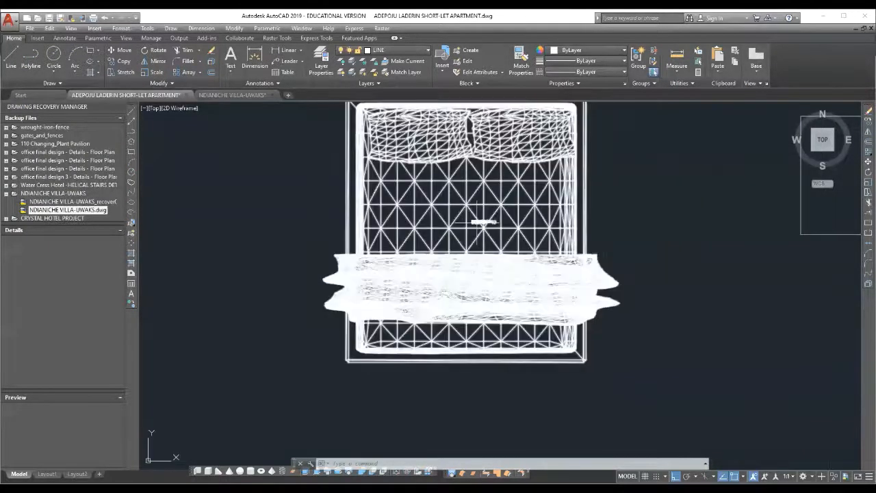
scroll(483, 222, down, 2)
scroll(505, 216, up, 2)
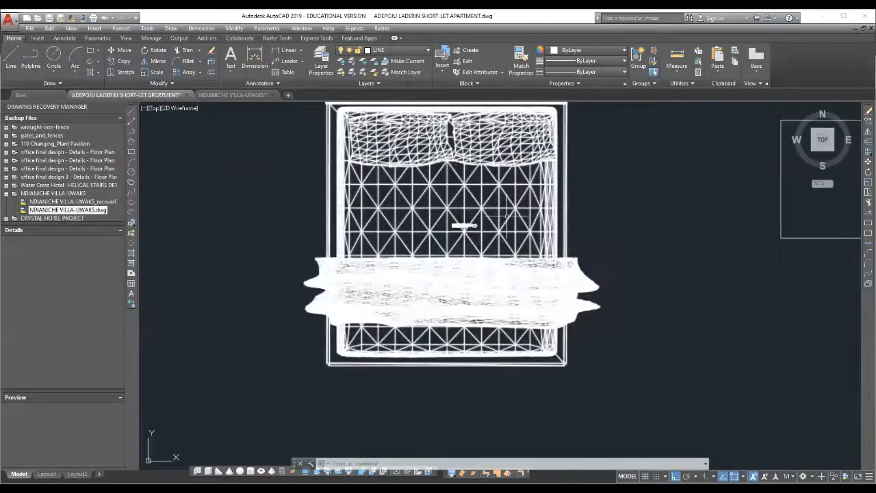
scroll(525, 216, down, 2)
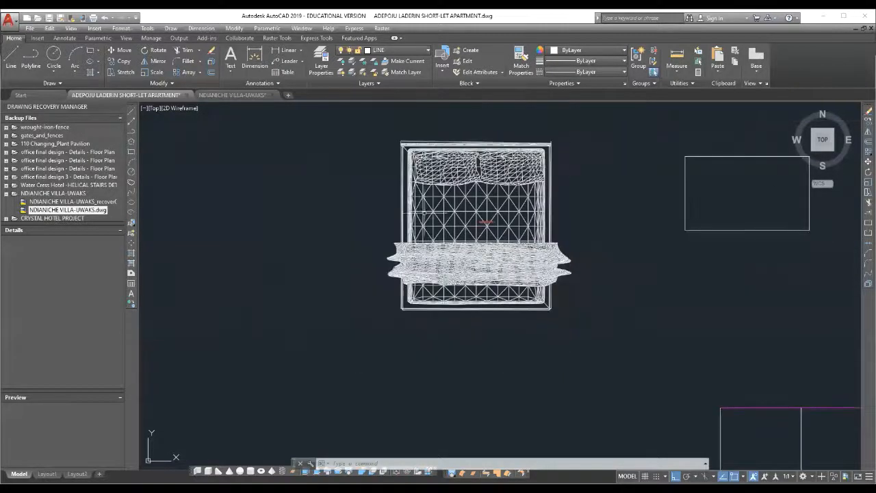
Switch to the NDIANICHE VILLA-UWAKS drawing, start inserting a block, and check the names of the blocks already defined there
click(222, 95)
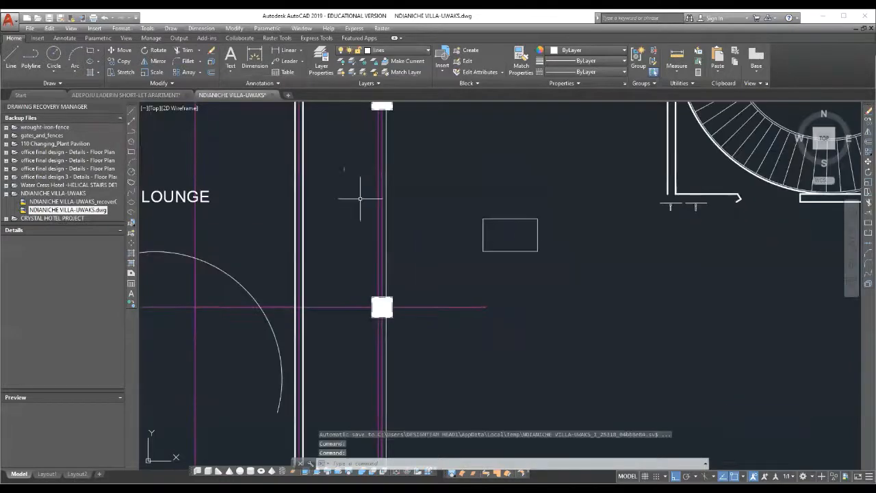
scroll(614, 256, down, 5)
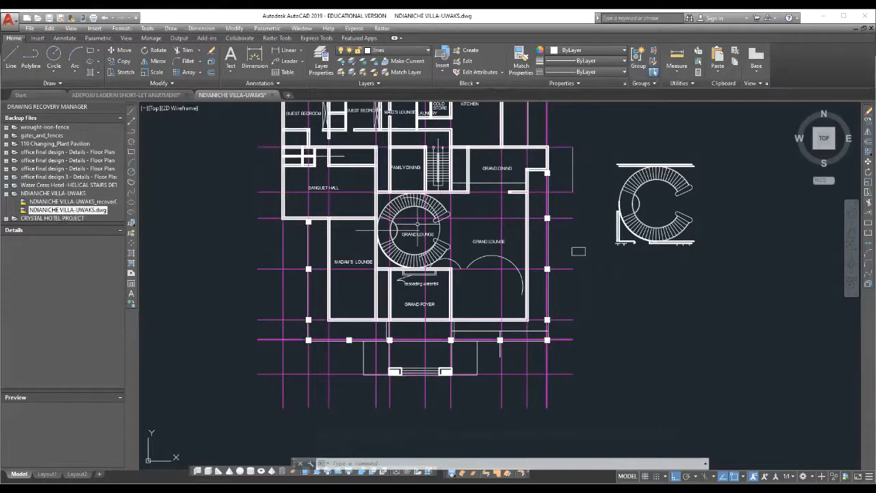
click(94, 28)
click(107, 39)
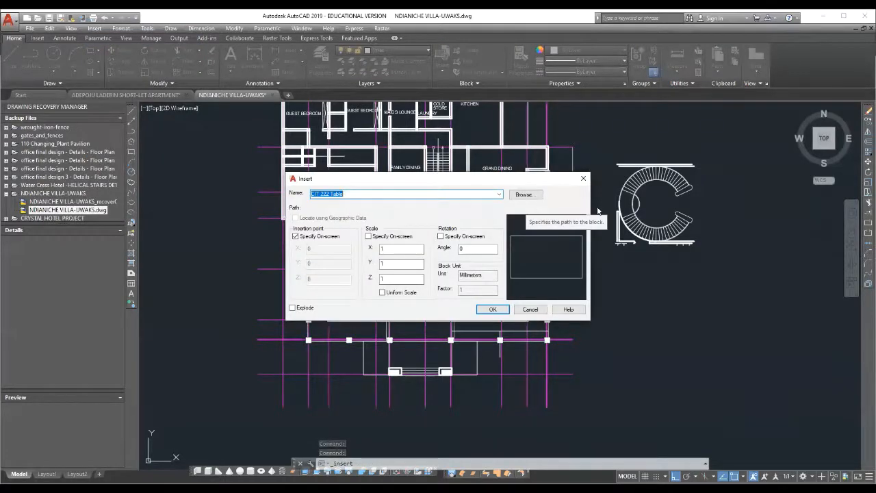
click(499, 197)
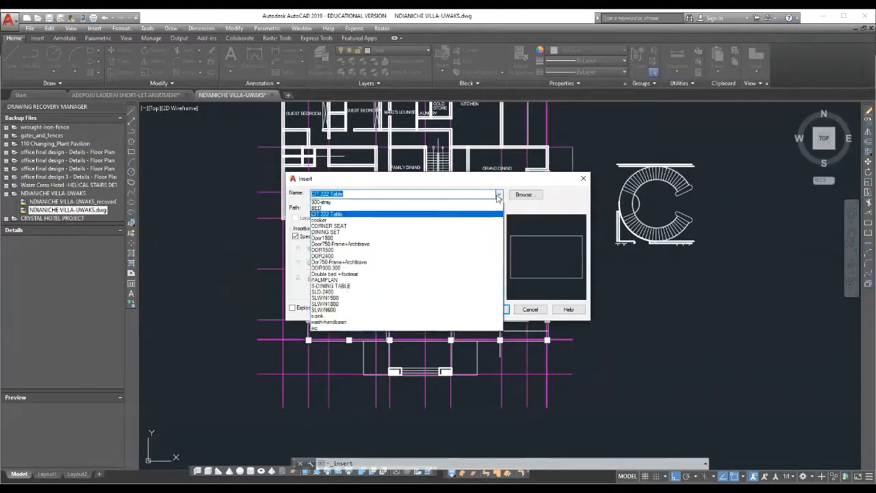
click(499, 197)
Choose the file "Bed4 - bed4_V6__dwg__1-211670-Room Detail A" from the BLOCKS folder as the block to insert
click(525, 197)
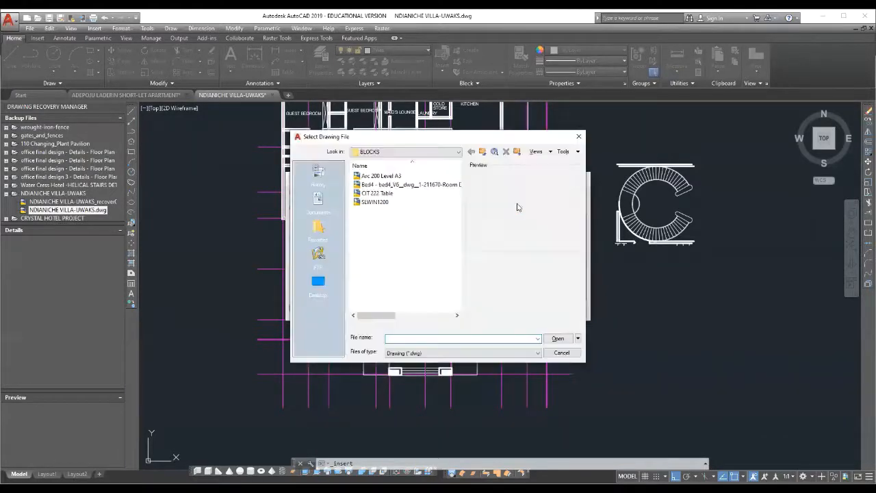
click(412, 185)
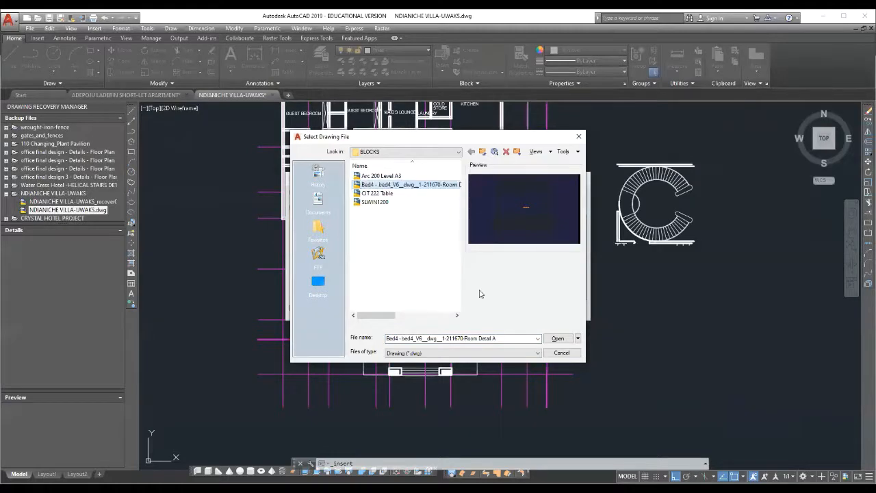
click(558, 339)
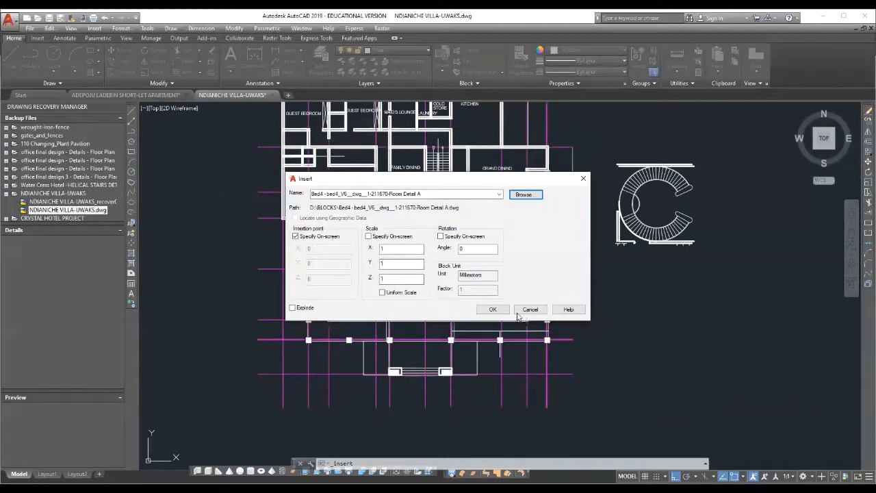
Place the bed block at scale 1 and rotation 0 in the empty space west of the Banquet Hall, and inspect it
click(492, 309)
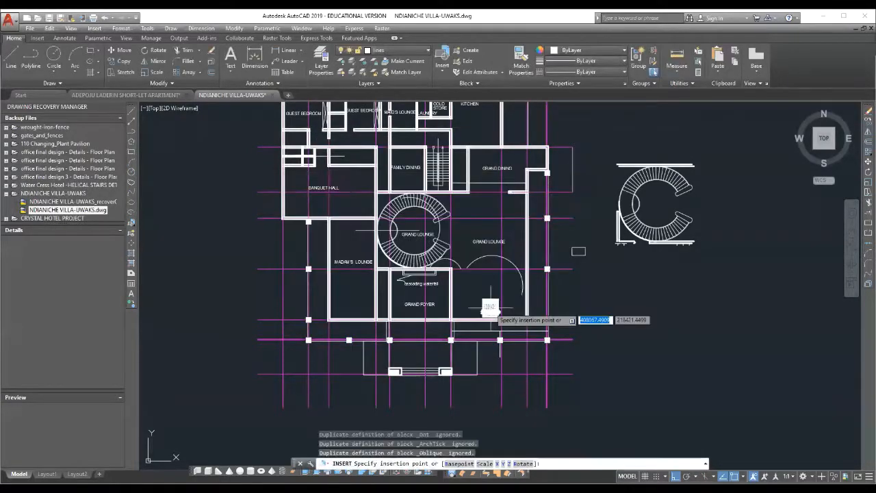
click(295, 198)
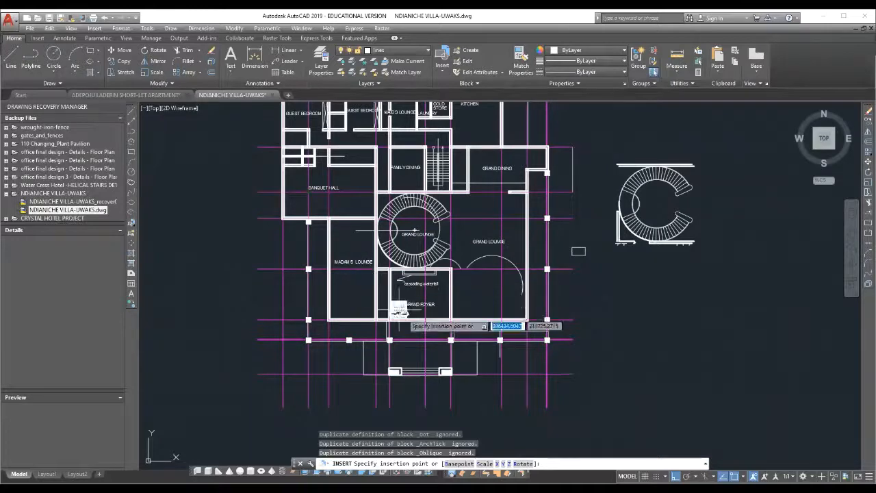
scroll(230, 200, up, 4)
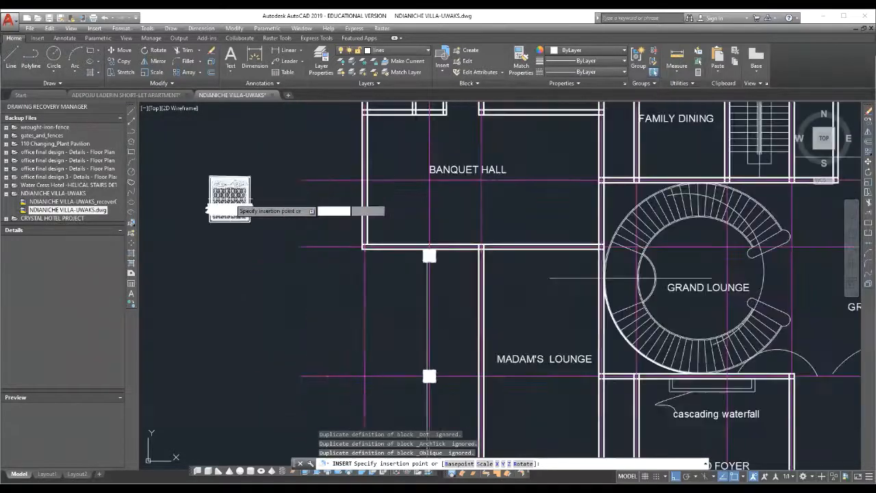
scroll(230, 199, up, 2)
click(287, 214)
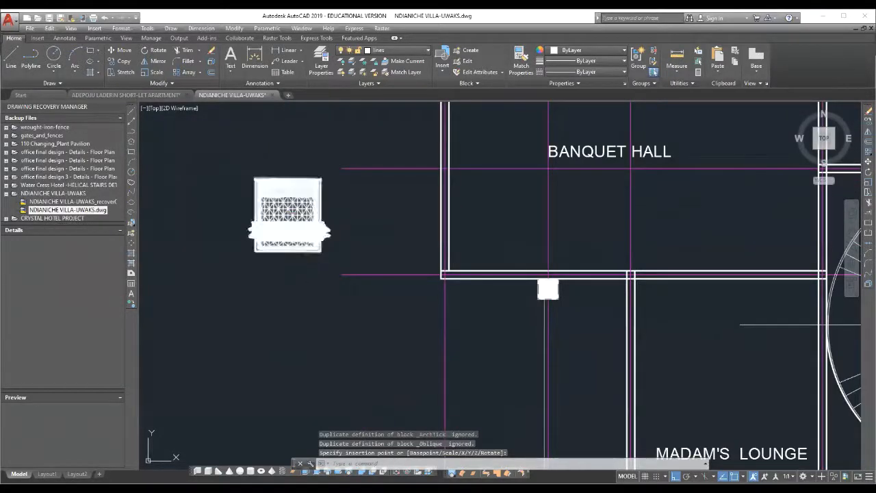
scroll(266, 204, up, 8)
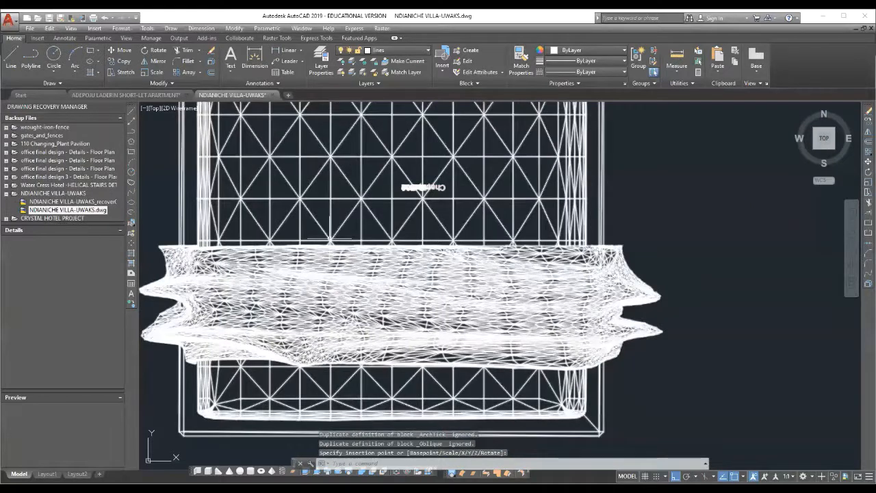
scroll(330, 233, down, 6)
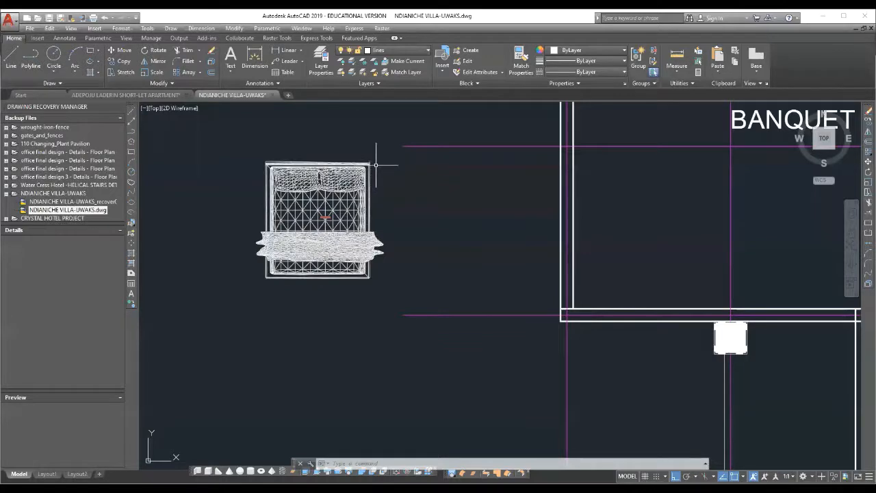
Draw a small bedside-table rectangle just east of the bed's headboard
click(131, 151)
scroll(380, 171, up, 2)
scroll(378, 165, up, 4)
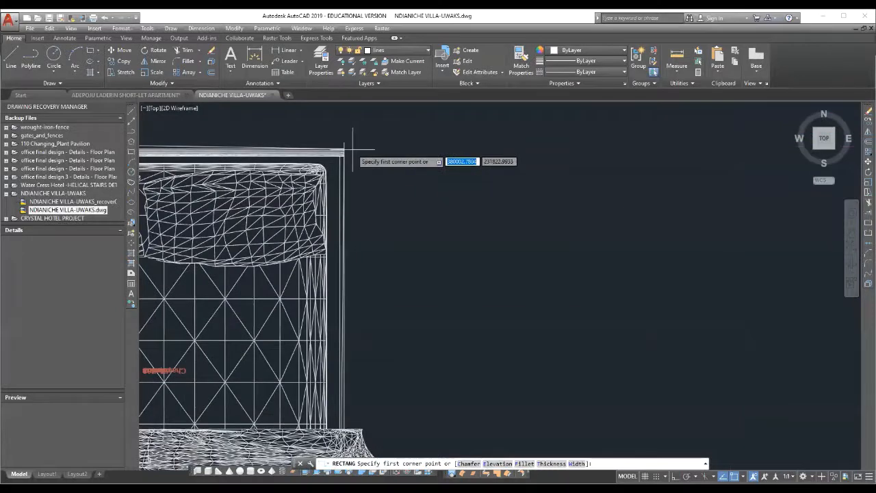
click(352, 149)
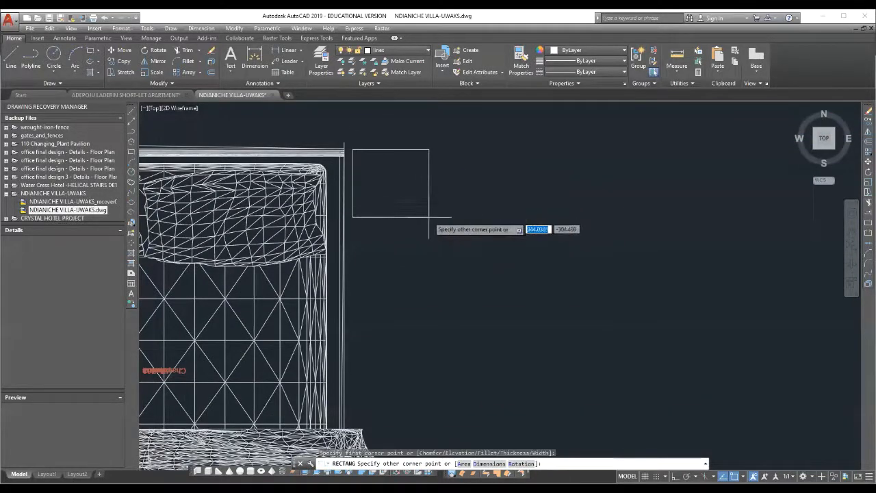
click(464, 244)
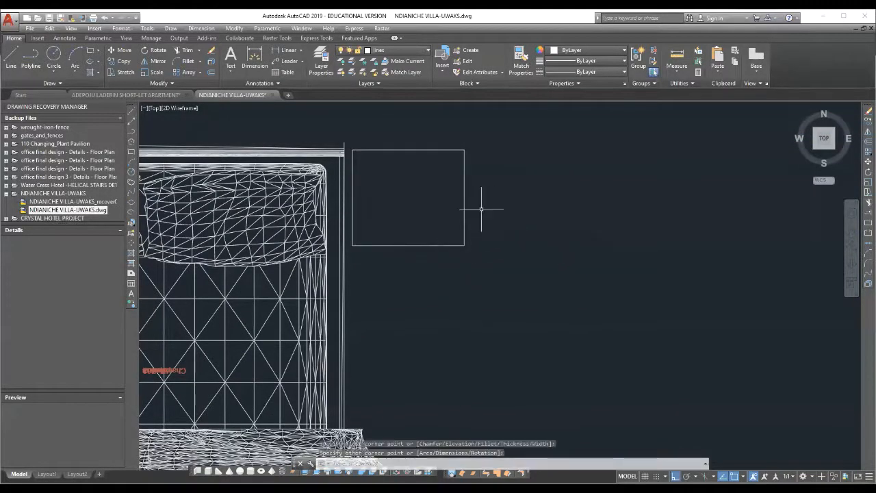
scroll(479, 209, down, 5)
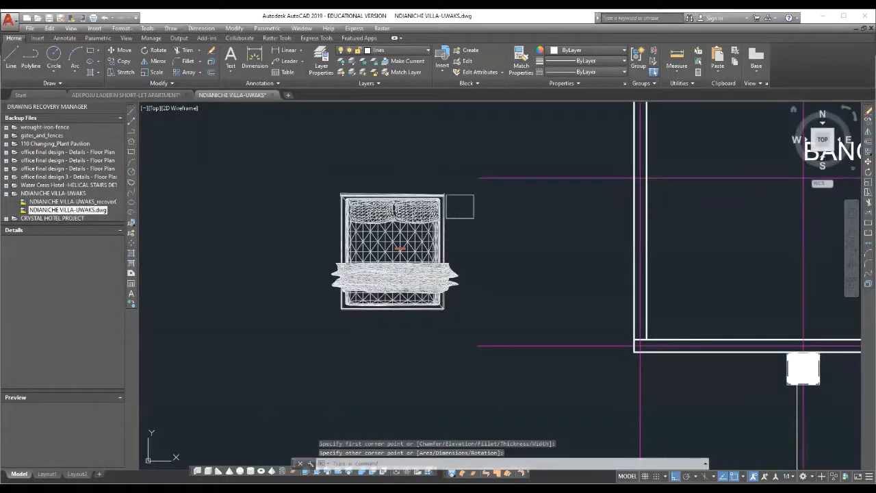
Mirror the bedside rectangle about the bed's vertical centreline to its west side, keeping the original
click(868, 131)
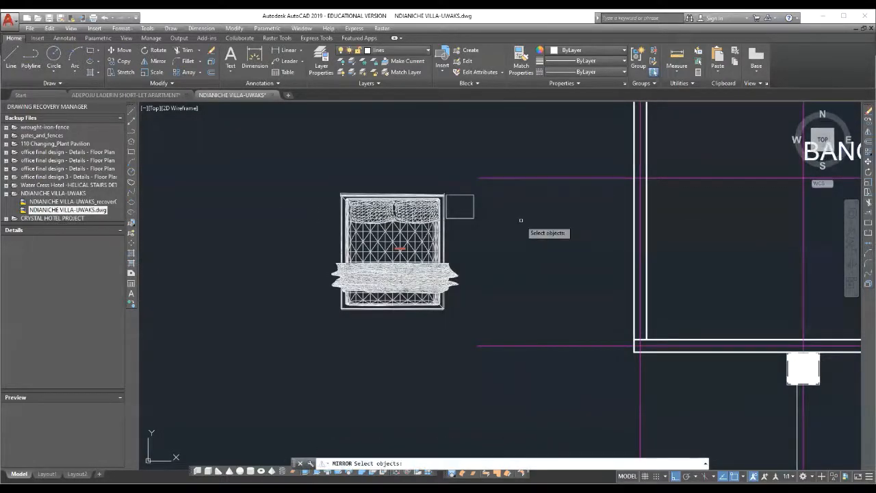
click(523, 215)
click(462, 202)
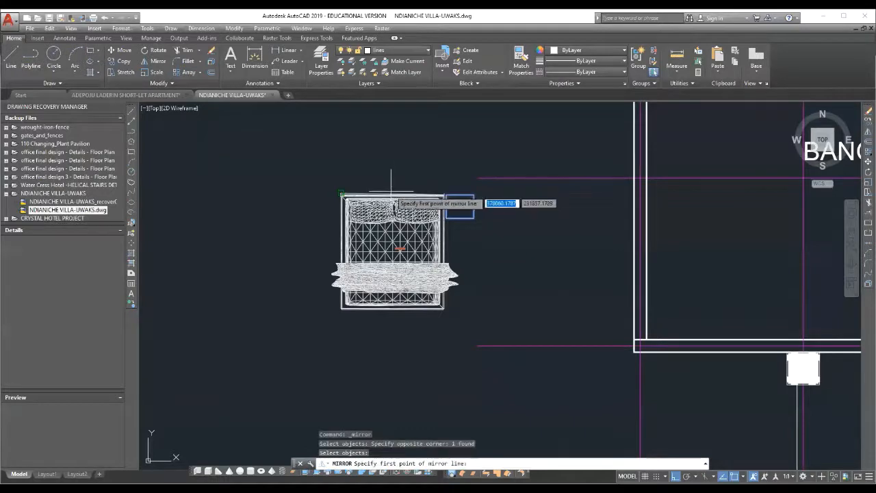
key(Return)
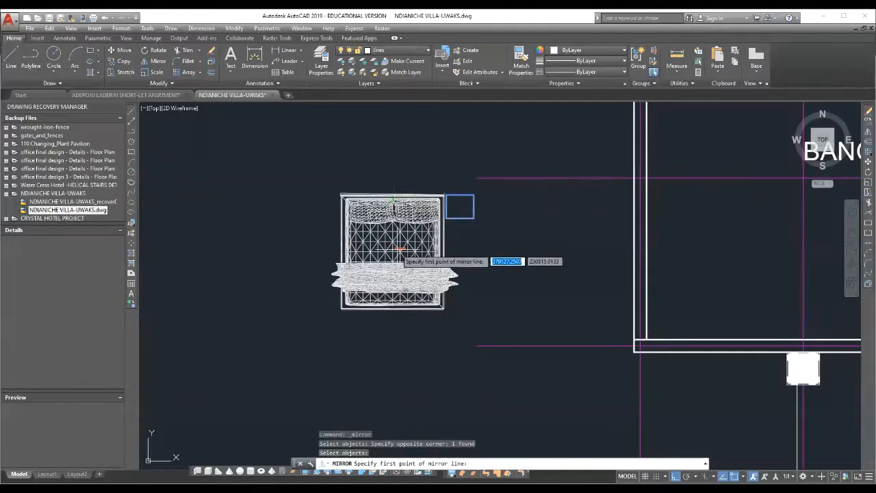
click(393, 198)
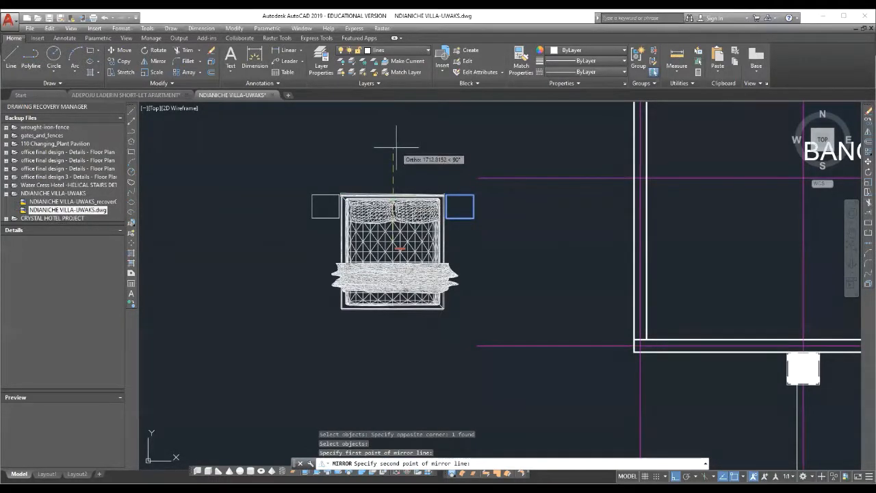
click(395, 147)
key(Return)
scroll(342, 206, up, 3)
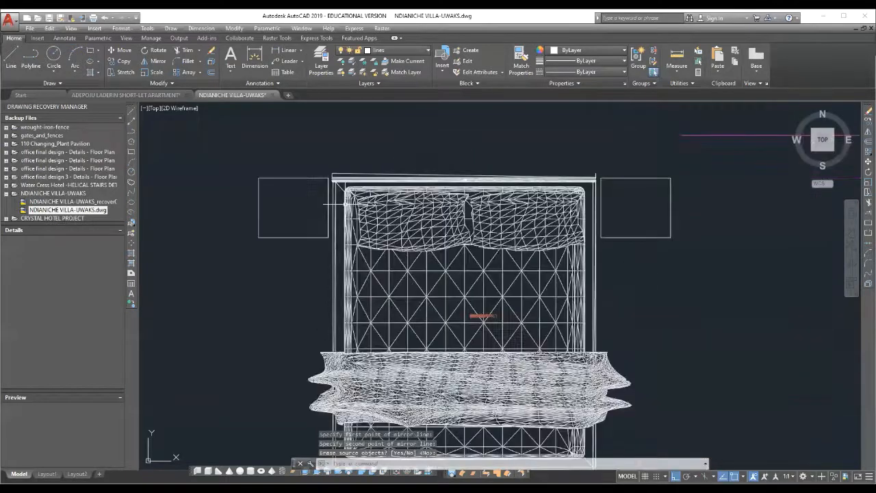
scroll(324, 203, down, 3)
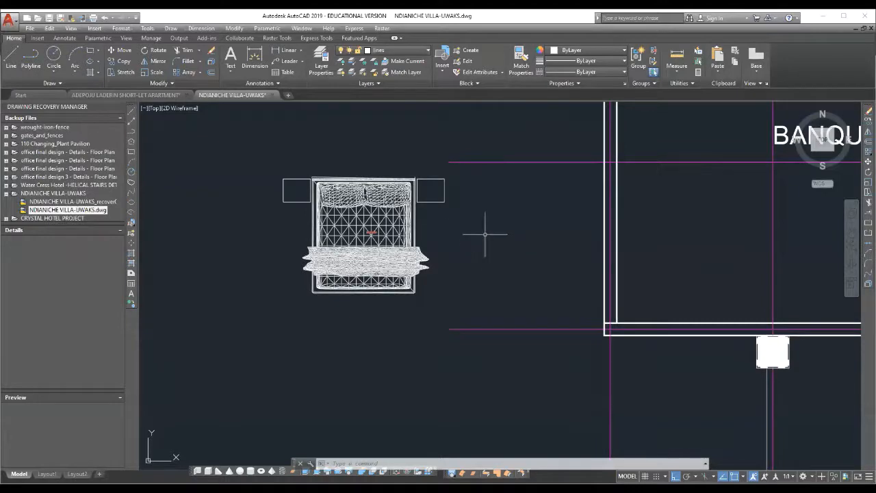
scroll(474, 247, down, 5)
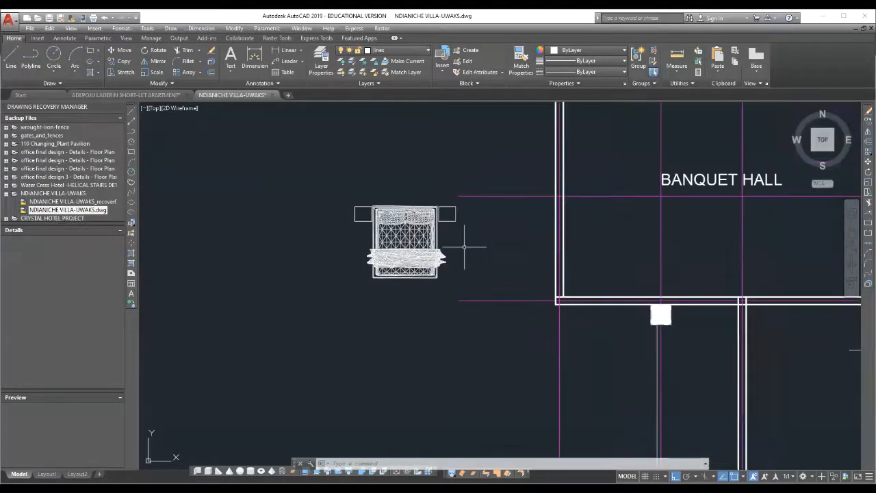
scroll(421, 231, up, 8)
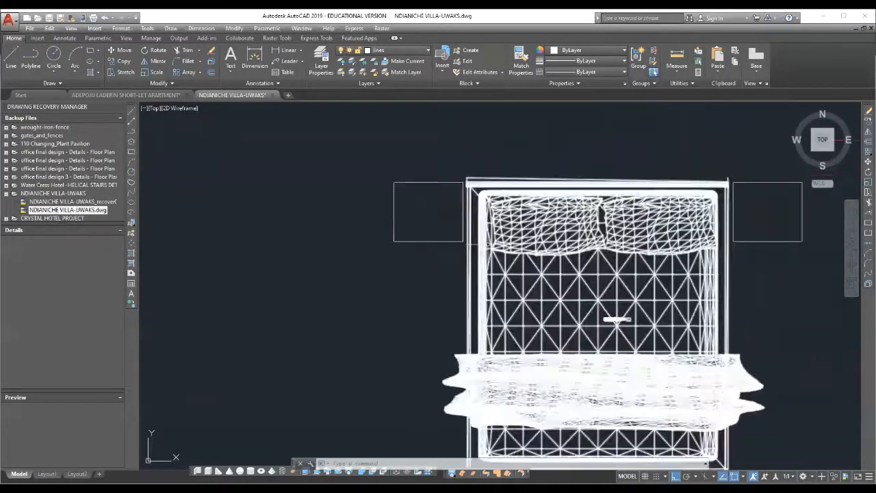
scroll(410, 232, down, 4)
scroll(539, 299, up, 4)
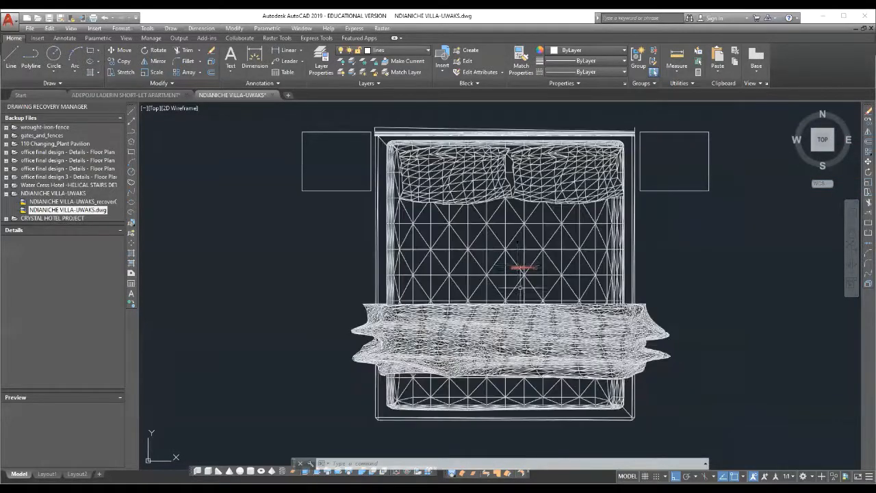
scroll(541, 254, down, 3)
scroll(452, 245, down, 5)
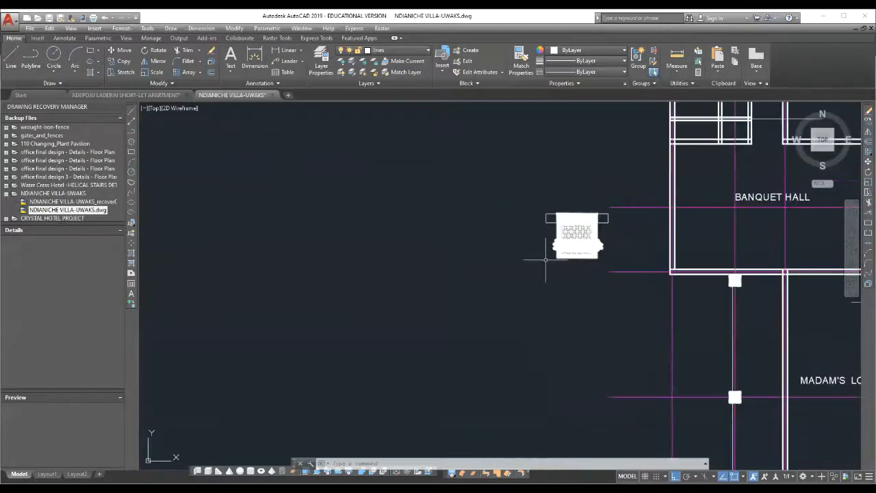
scroll(547, 254, up, 7)
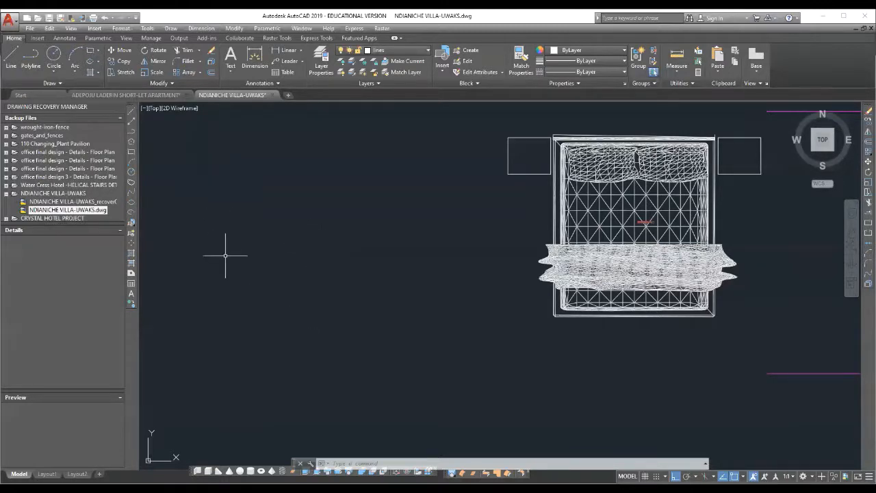
Choose the image "IMG-20200129-WA0007" from D:, DESKTOP FILES, MY PROJECTS, CO as the raster image reference to attach
click(95, 29)
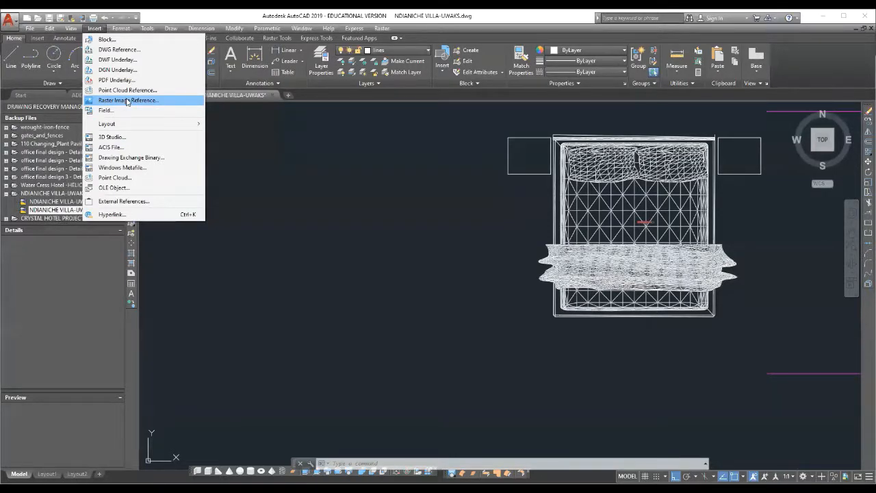
click(126, 101)
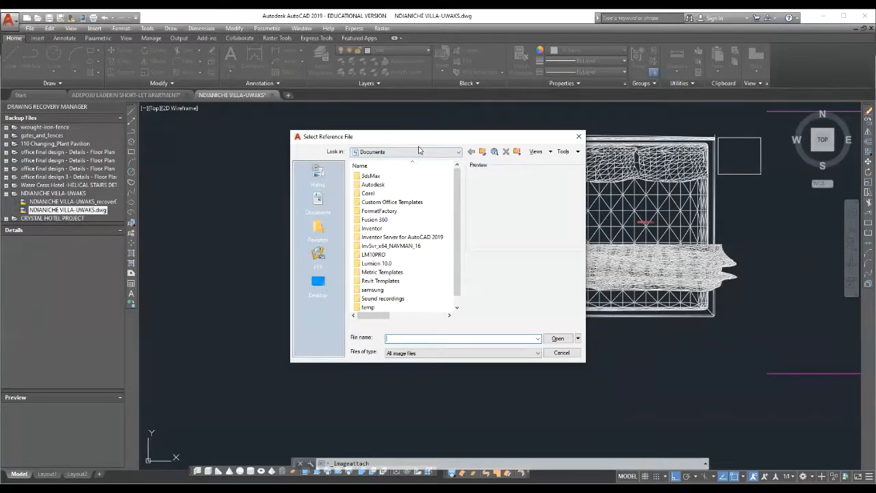
click(459, 152)
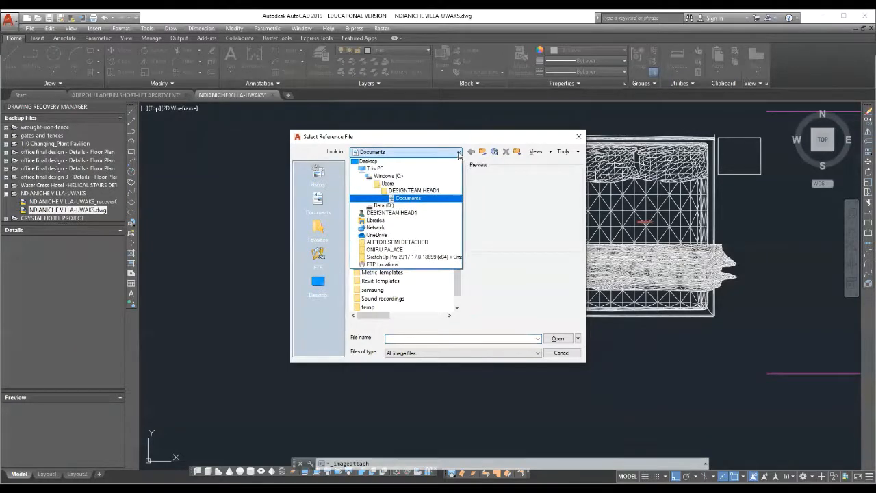
click(383, 205)
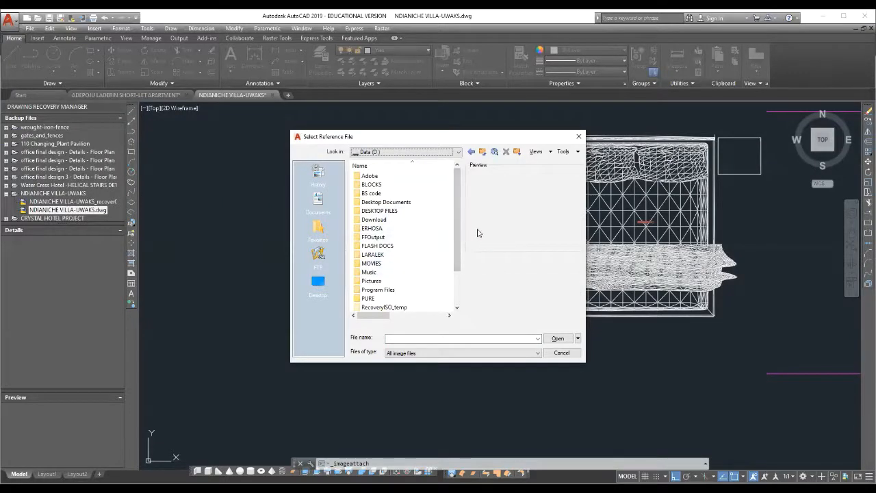
double_click(357, 212)
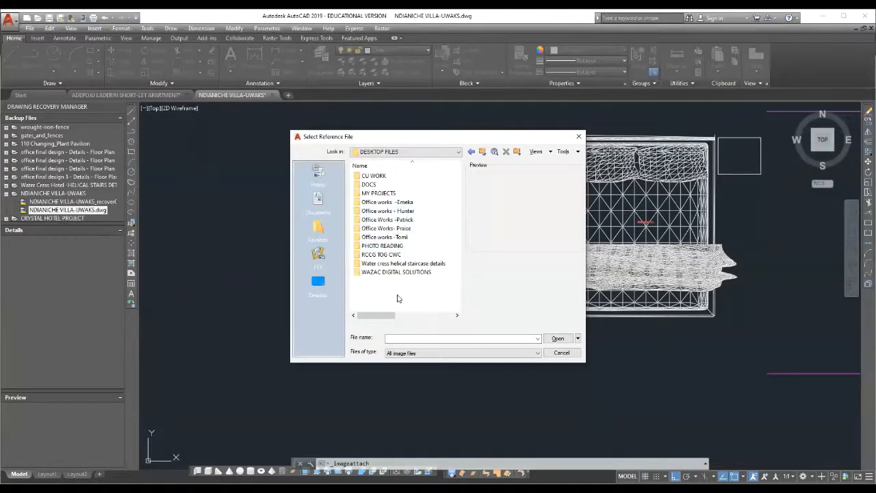
double_click(356, 195)
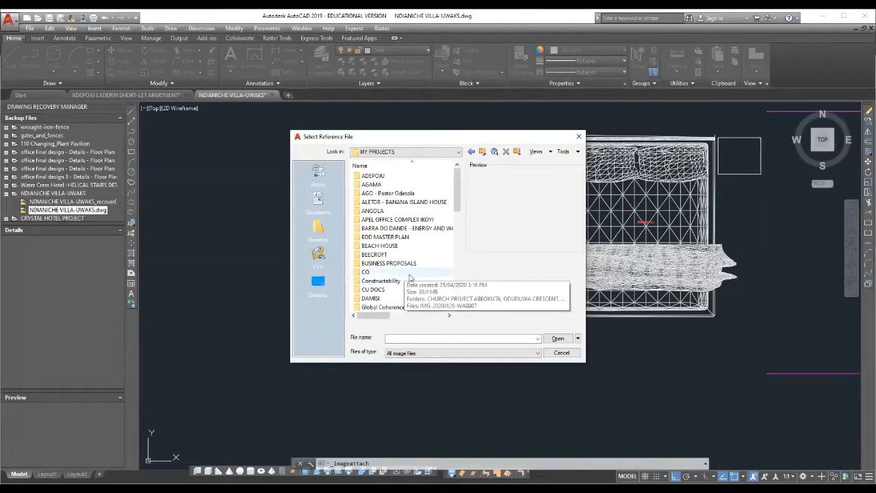
double_click(358, 273)
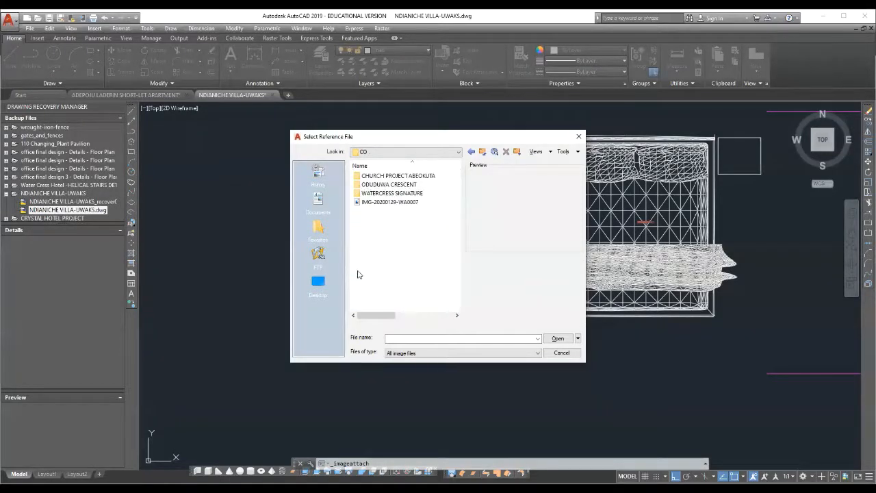
click(393, 203)
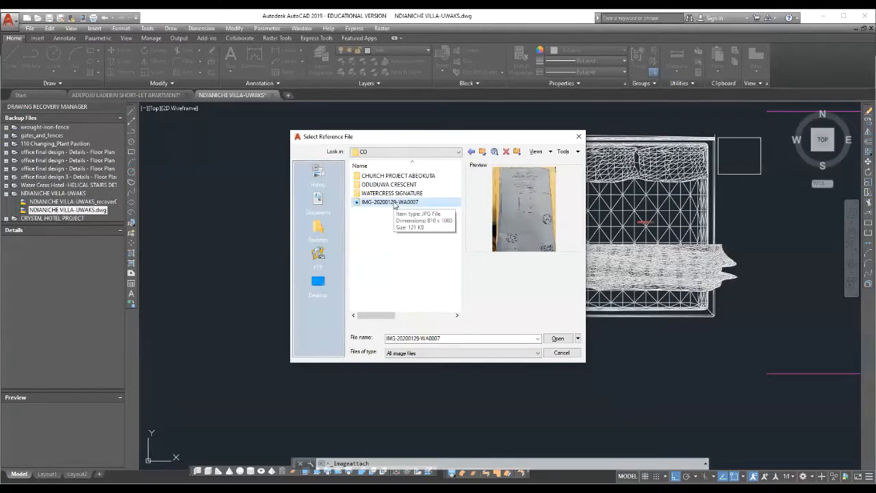
click(551, 338)
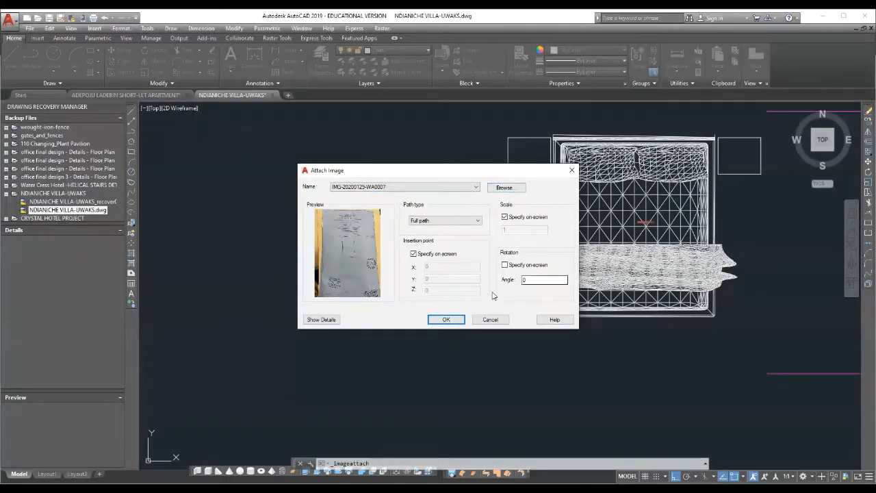
Attach the survey image with full path and rotation 0 in the empty space west of the floor plan, scaling it on screen to overview size
click(445, 319)
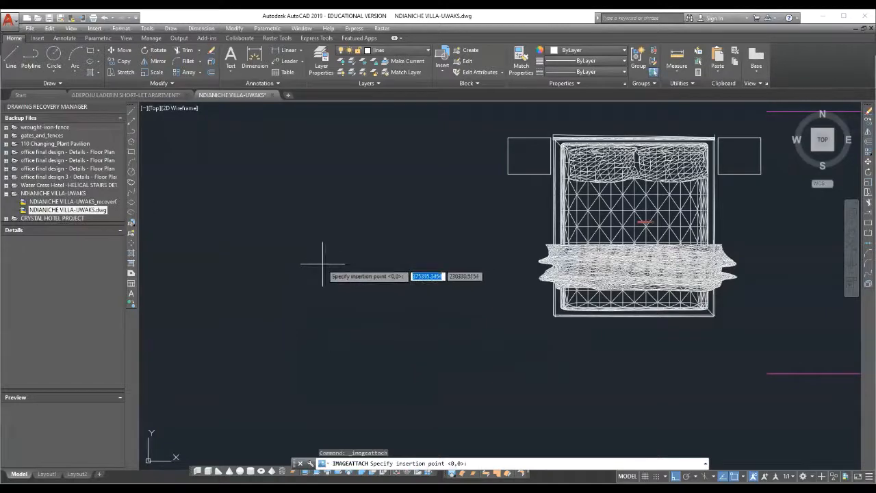
scroll(496, 275, down, 2)
scroll(496, 276, down, 3)
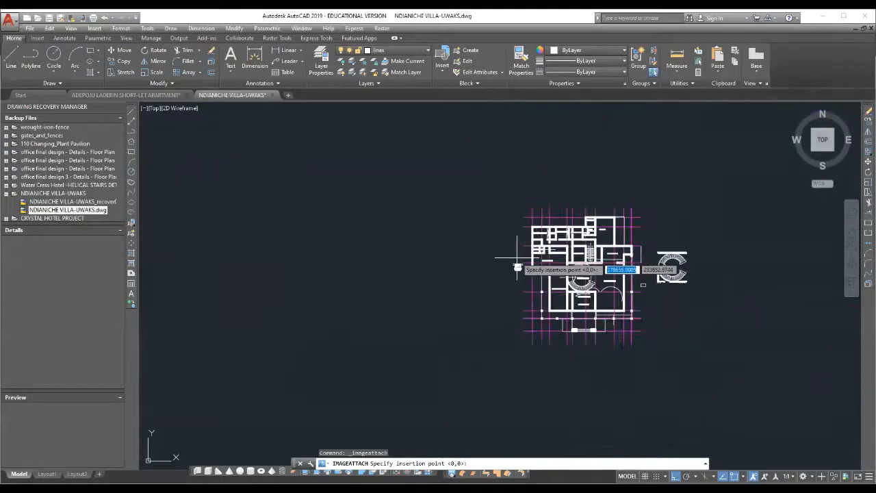
scroll(527, 336, down, 2)
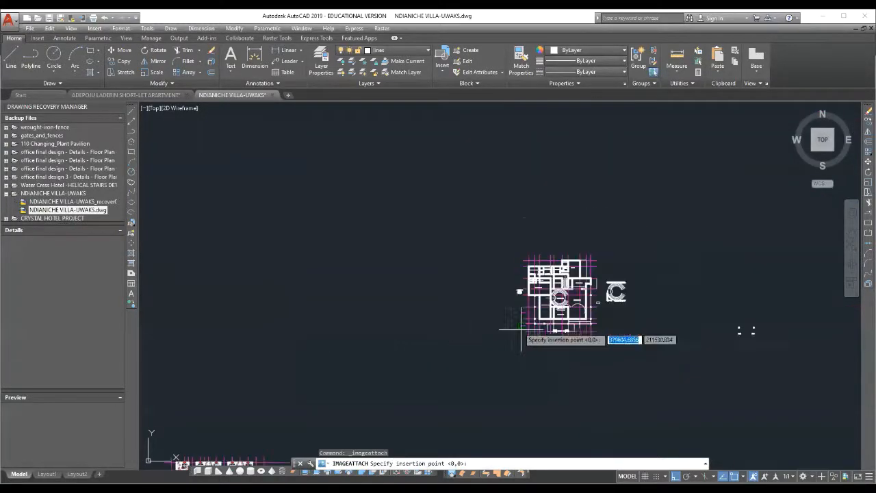
click(355, 284)
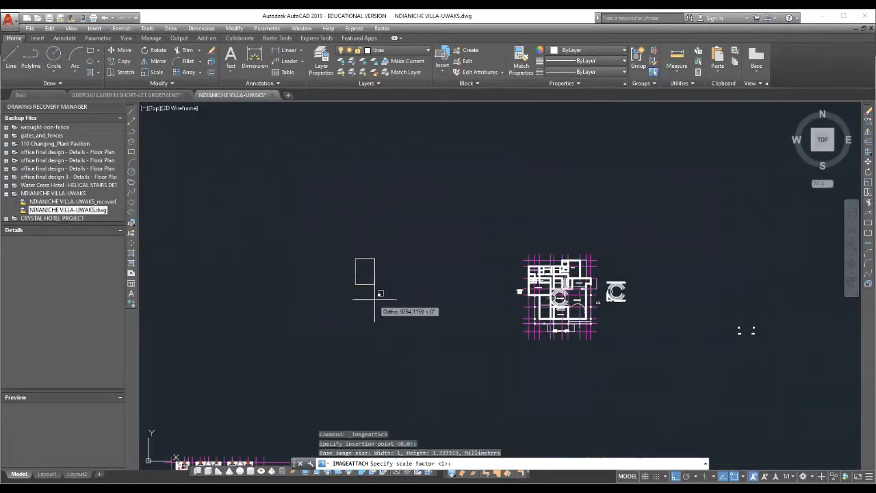
click(453, 319)
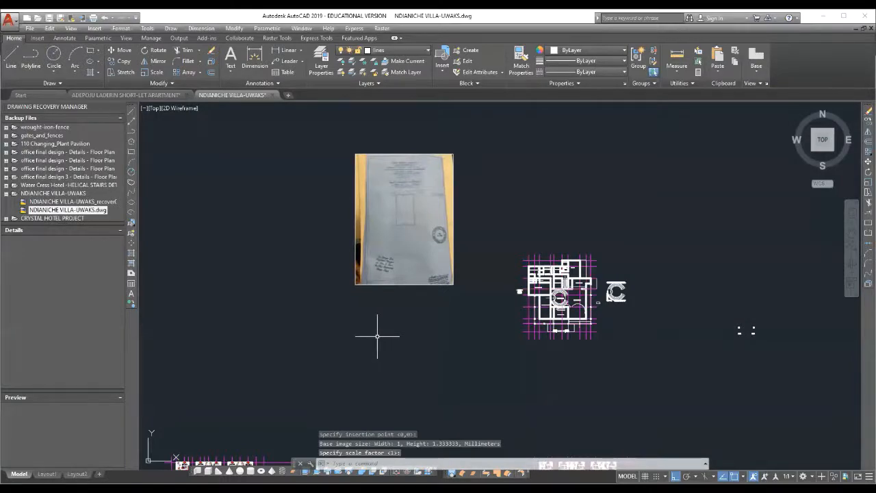
Examine the attached survey plan closely, reading the lengths and bearings along all four sides of the plot boundary
scroll(394, 175, up, 6)
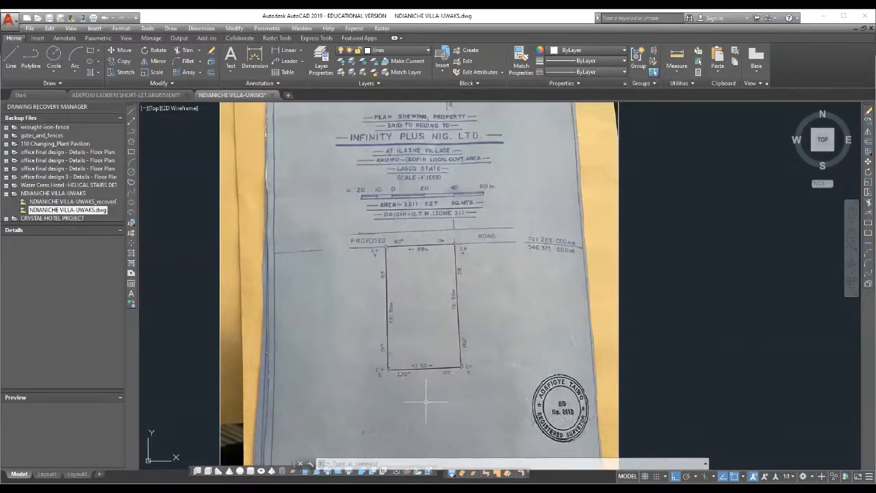
scroll(425, 402, up, 2)
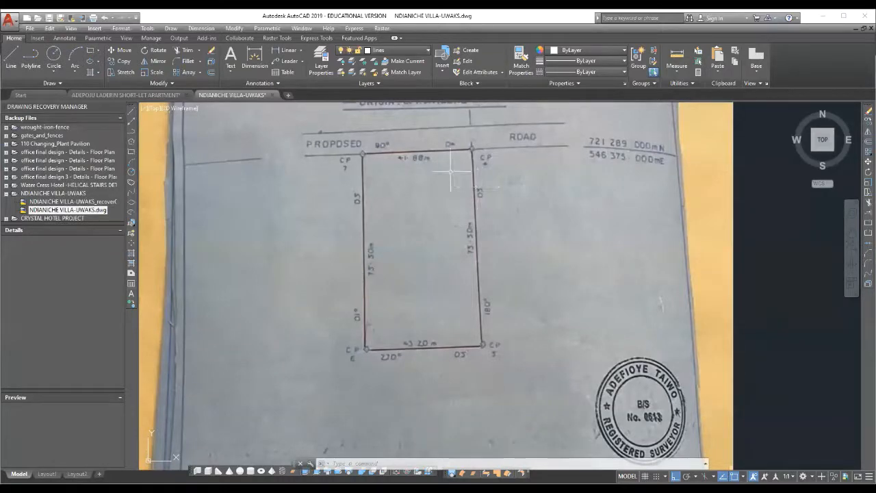
scroll(417, 149, up, 8)
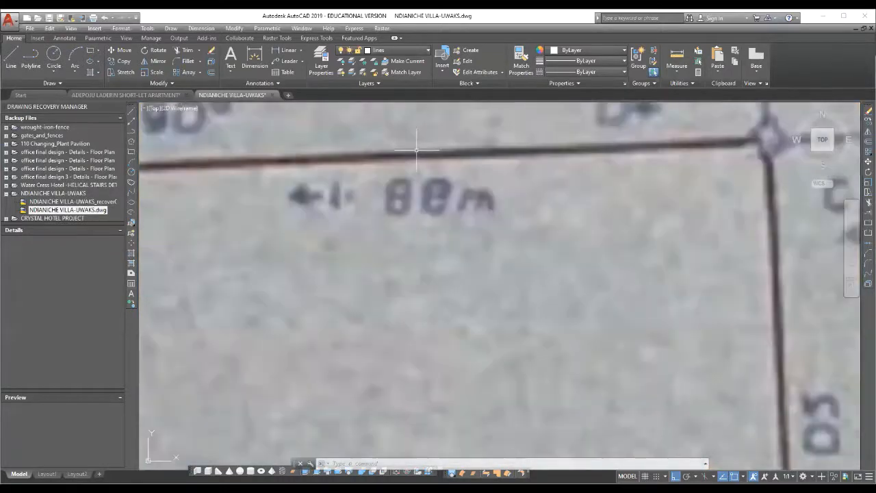
scroll(417, 151, down, 4)
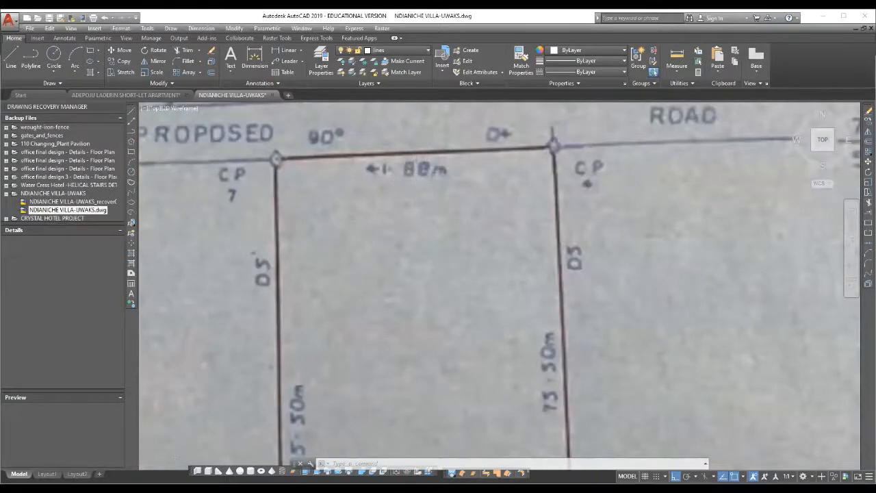
scroll(415, 171, up, 4)
scroll(406, 177, down, 5)
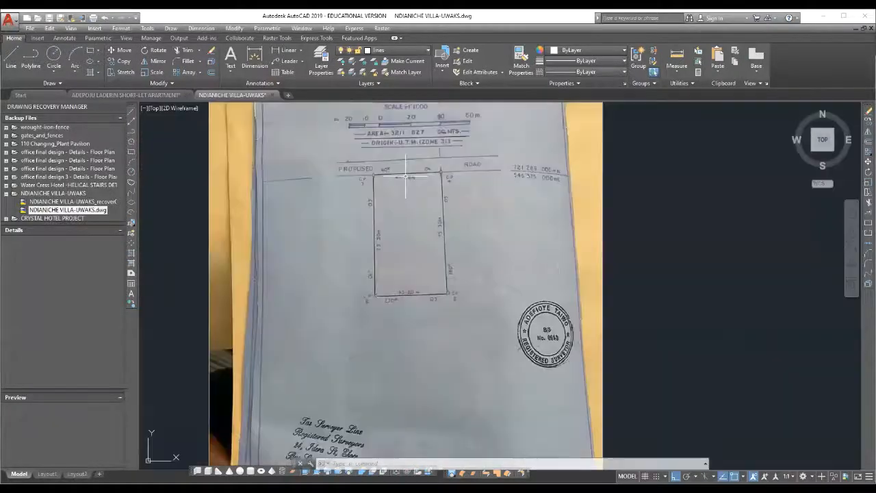
scroll(407, 175, up, 6)
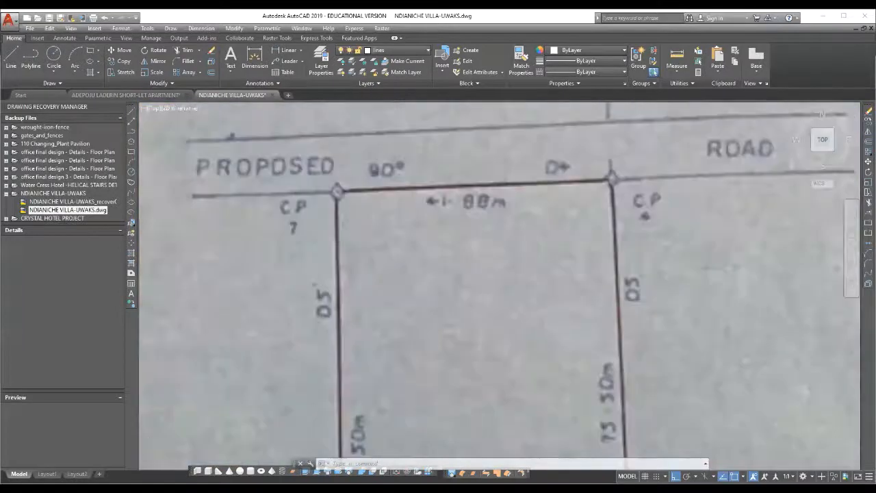
scroll(408, 174, down, 6)
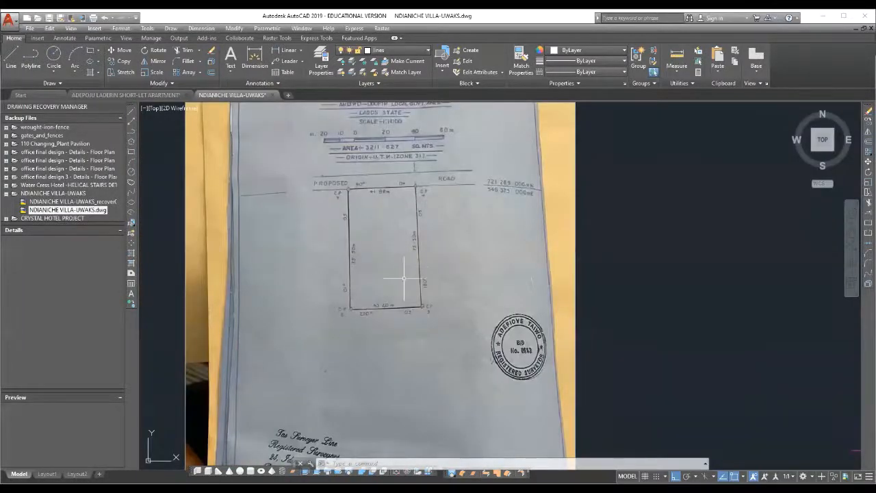
scroll(378, 192, up, 6)
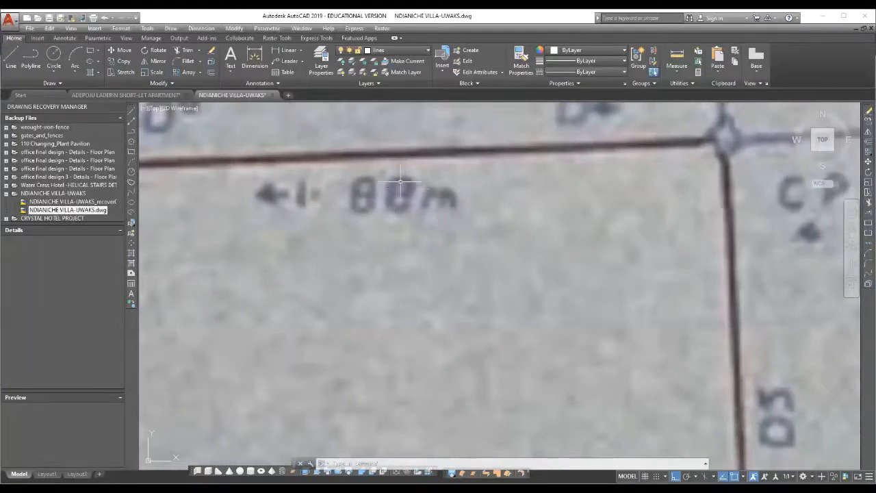
scroll(401, 182, down, 6)
scroll(457, 267, up, 6)
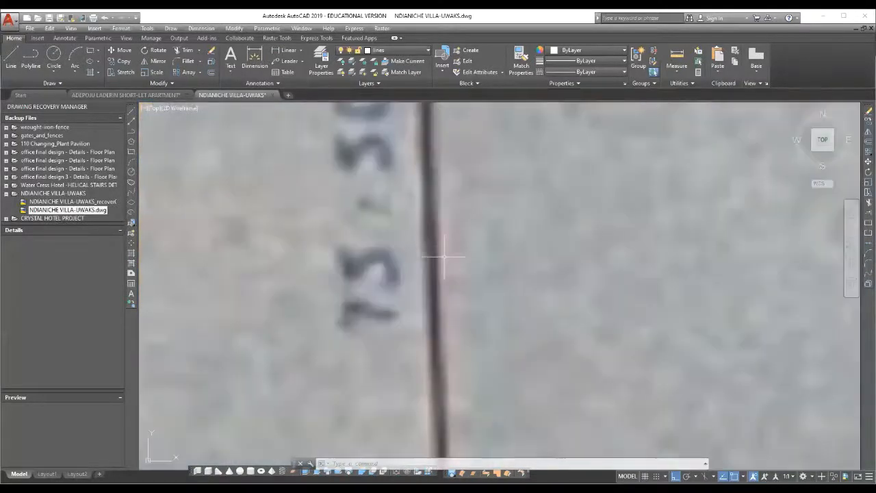
scroll(462, 243, down, 6)
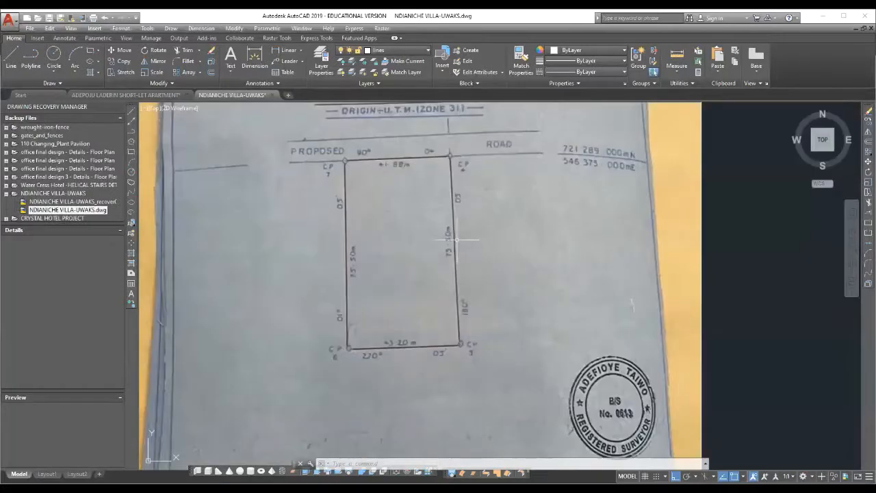
scroll(396, 157, up, 6)
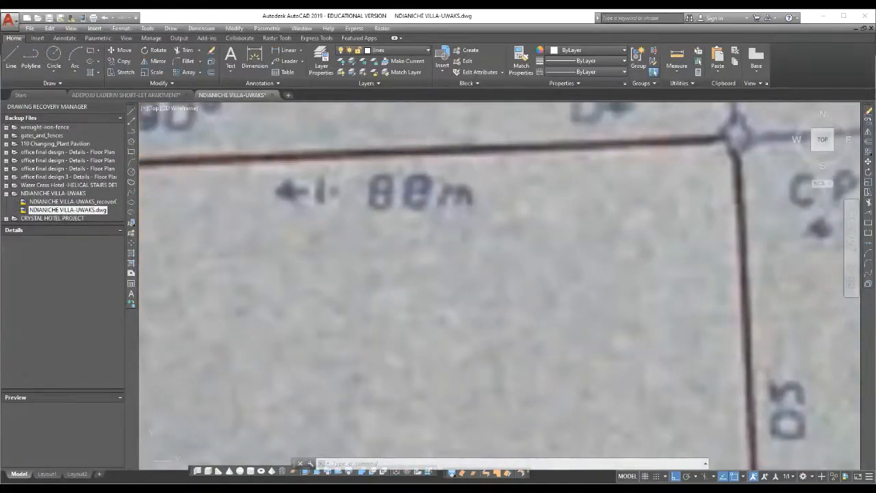
scroll(427, 196, down, 6)
scroll(420, 315, up, 6)
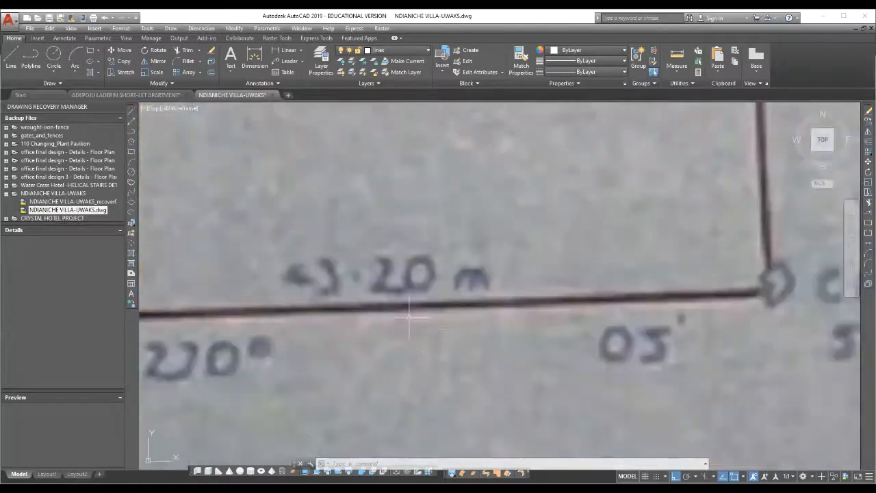
scroll(333, 290, up, 3)
scroll(420, 280, down, 6)
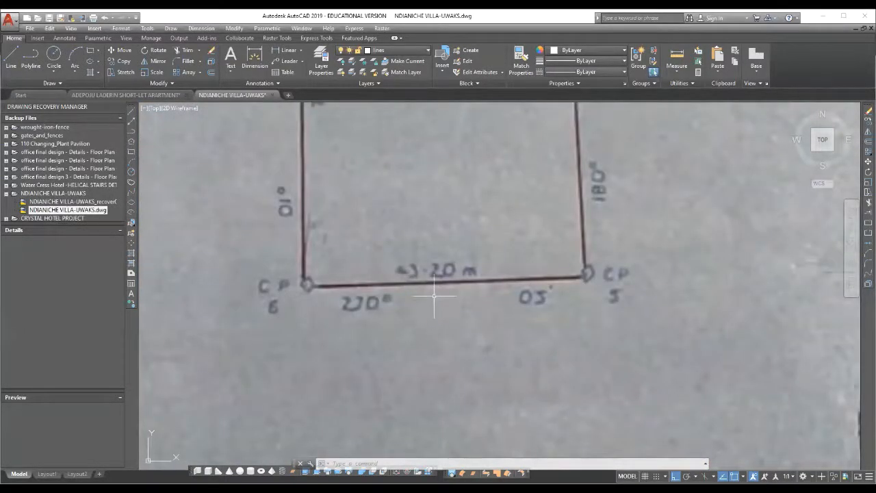
scroll(351, 308, down, 6)
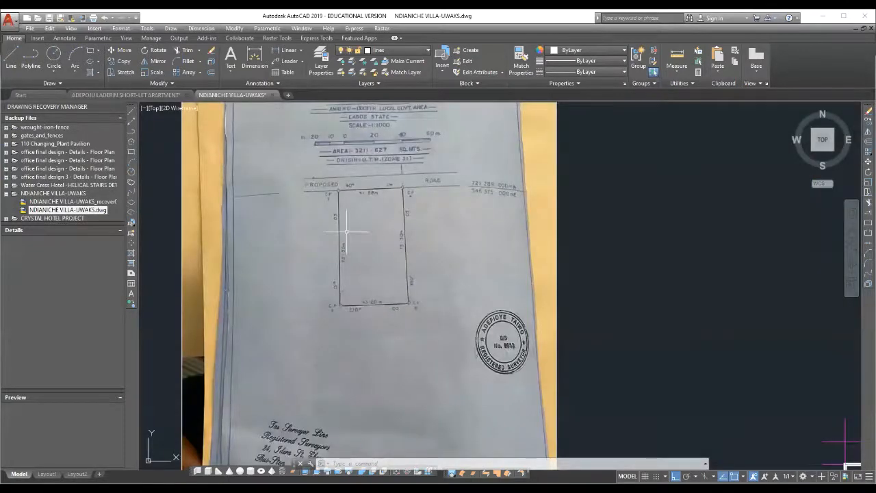
scroll(347, 231, up, 6)
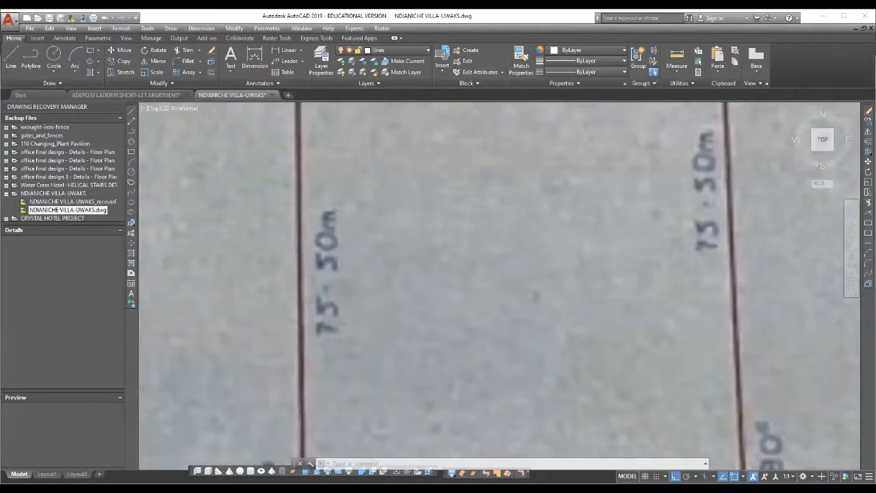
scroll(416, 233, down, 6)
scroll(432, 227, up, 6)
scroll(432, 227, down, 3)
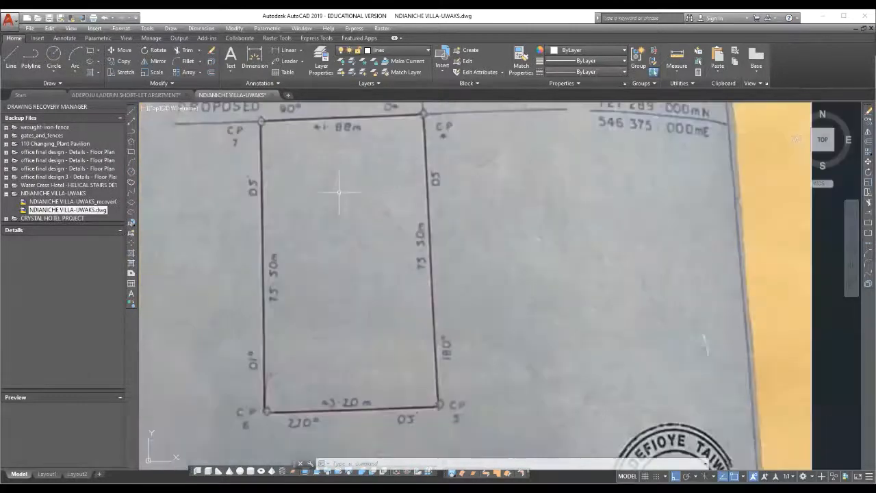
scroll(350, 139, up, 5)
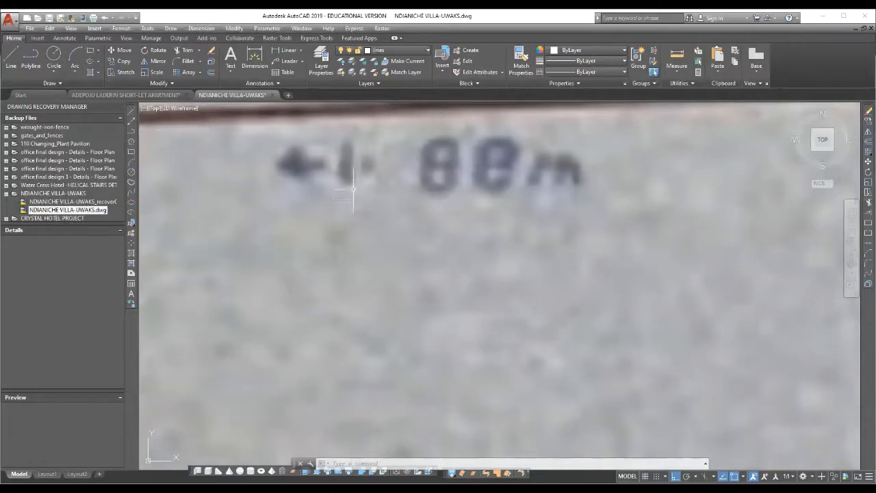
scroll(322, 181, down, 3)
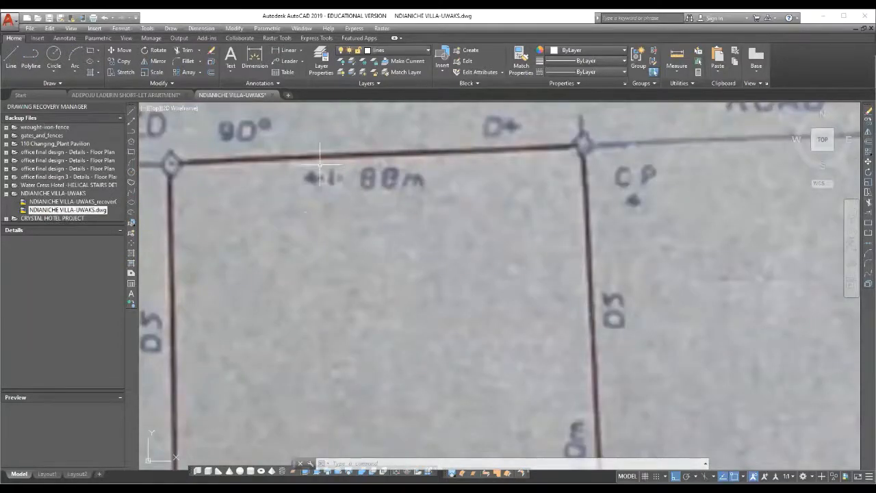
Check the written lengths and bearings of the plot's north, south, west and east boundary lines on the survey image
scroll(320, 163, up, 2)
scroll(329, 144, down, 6)
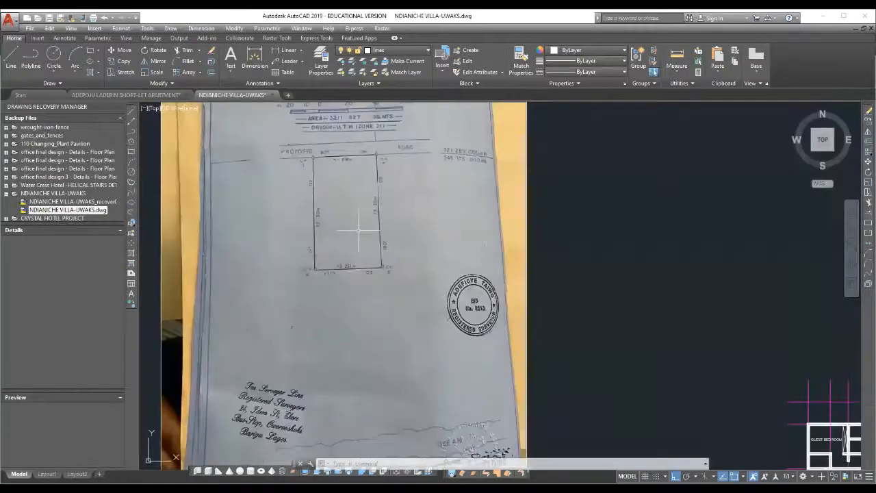
scroll(341, 267, up, 4)
scroll(386, 274, up, 3)
scroll(380, 270, down, 4)
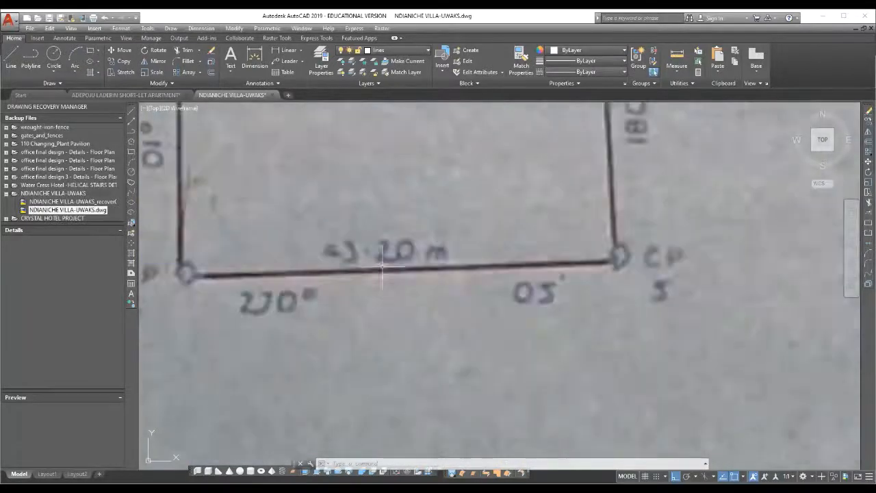
scroll(339, 260, down, 5)
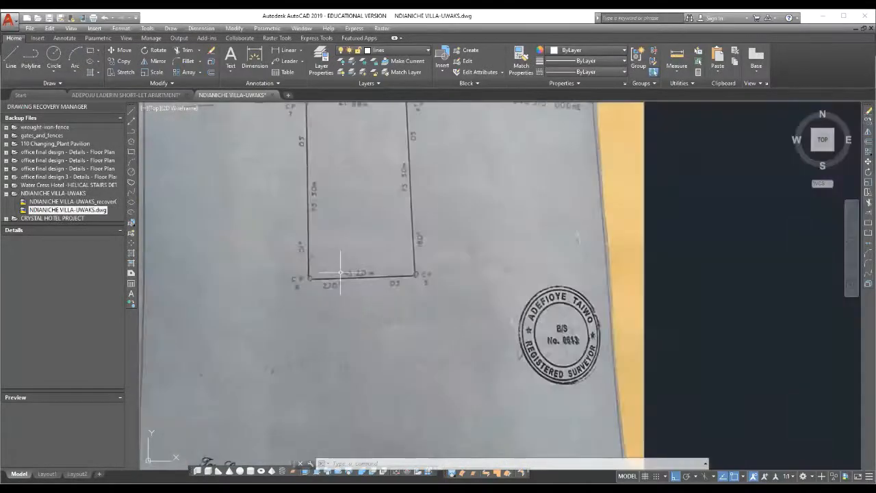
scroll(314, 184, up, 5)
scroll(318, 206, up, 2)
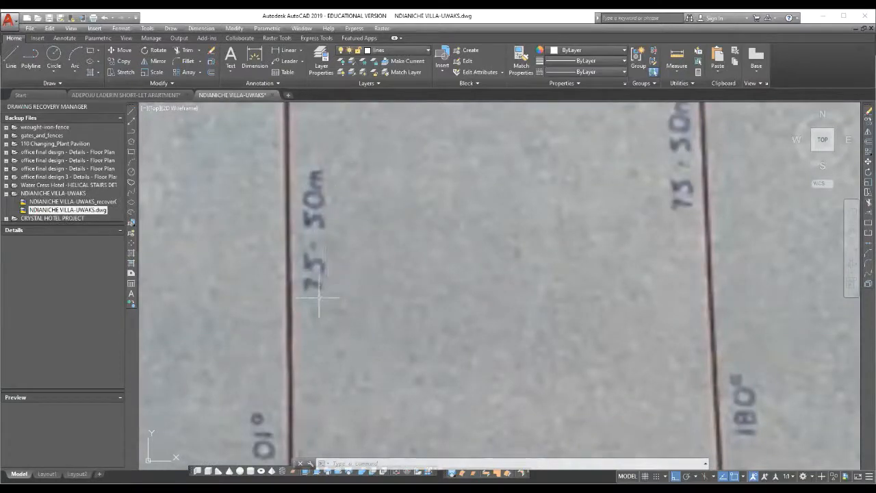
scroll(354, 228, down, 5)
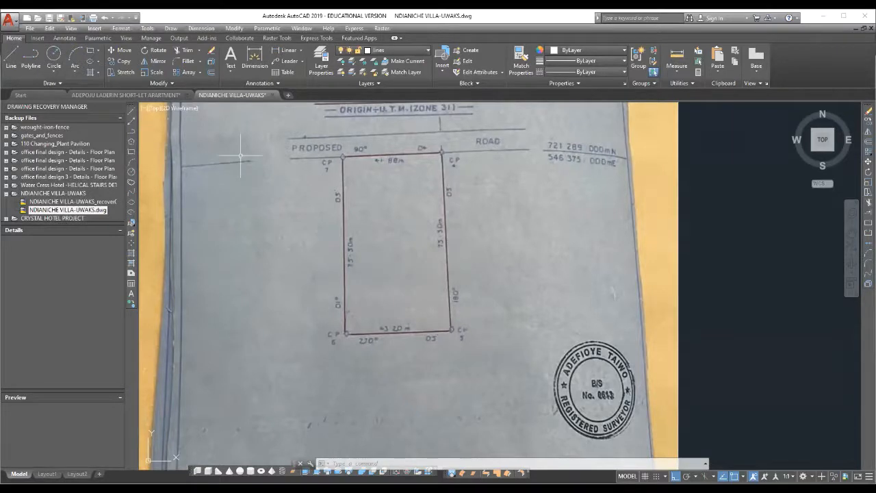
Start a polyline at corner beacon CP 7 and, with ortho off, trace the plot's north boundary to CP 4
click(130, 133)
scroll(343, 157, up, 6)
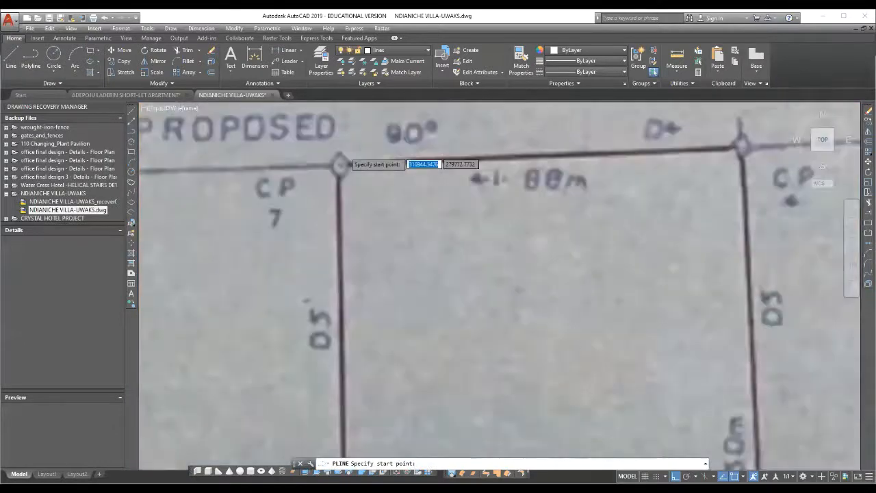
scroll(340, 165, up, 5)
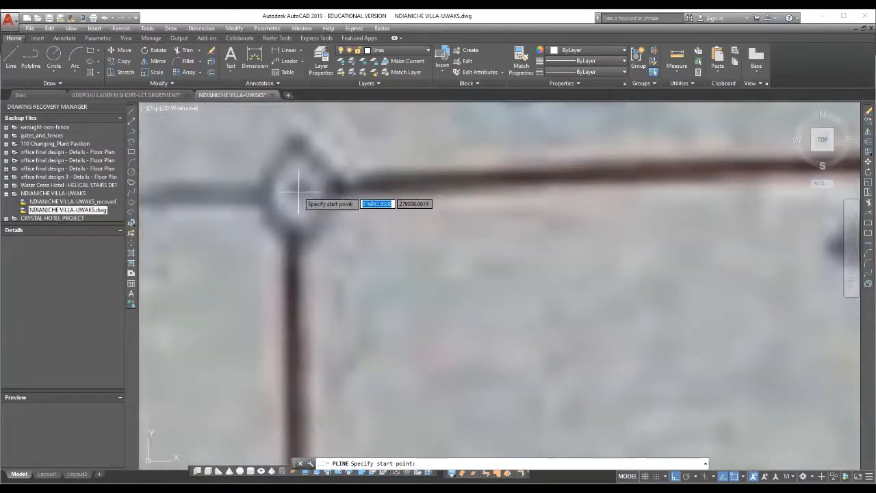
click(297, 186)
scroll(264, 196, down, 1)
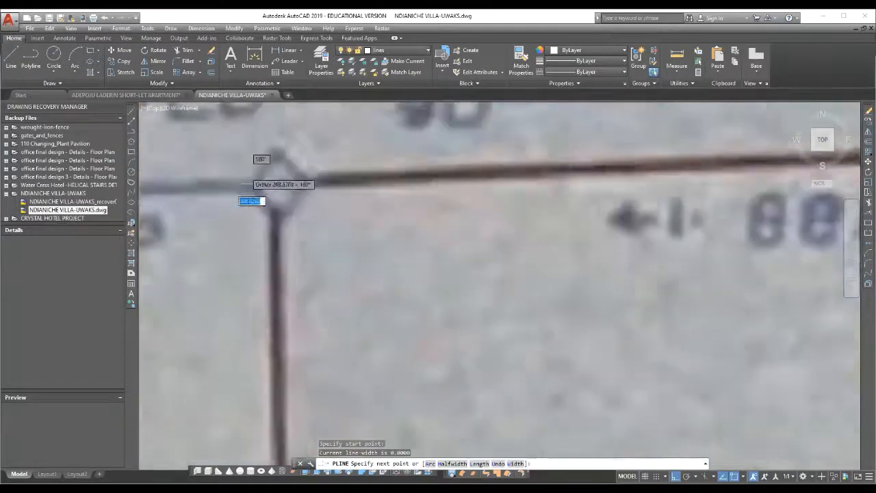
scroll(270, 177, down, 3)
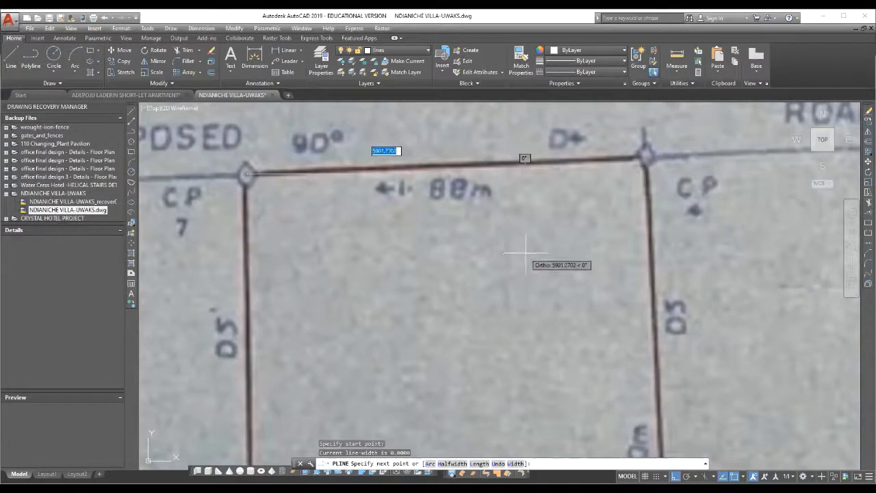
key(F8)
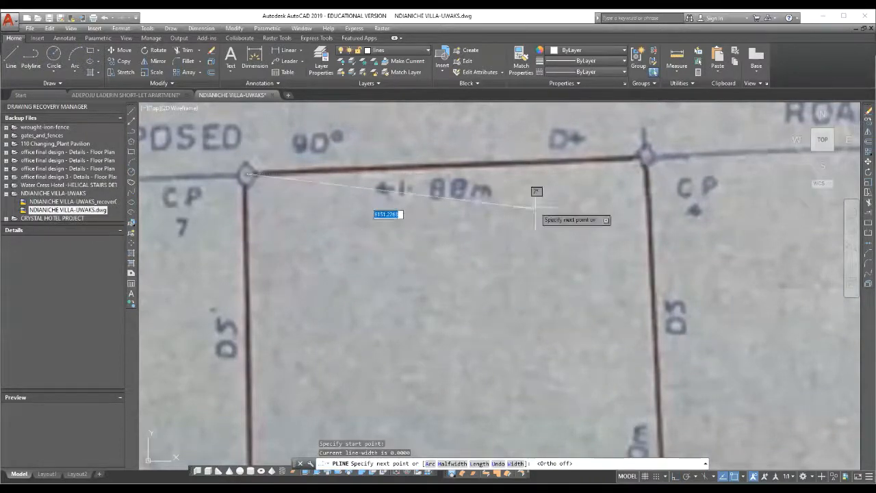
scroll(646, 155, up, 2)
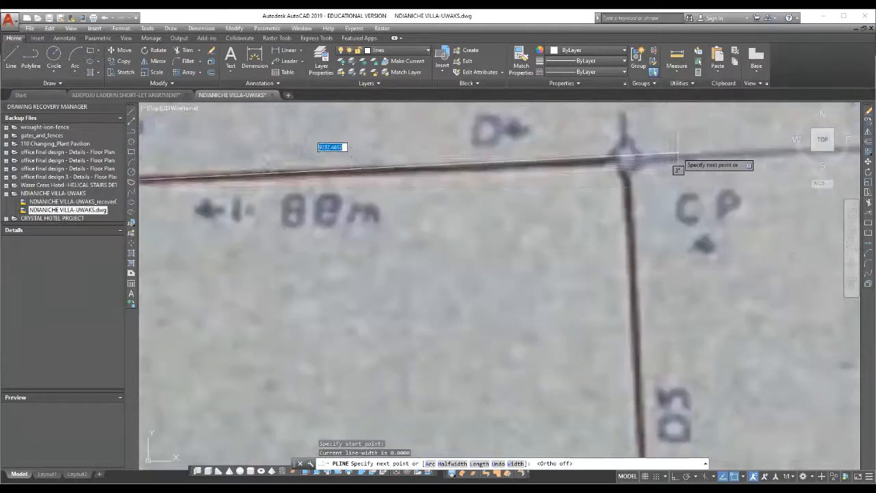
click(627, 160)
Continue the boundary polyline through the southeast beacon CP 5 and the southwest beacon, and close it at CP 7
scroll(625, 154, down, 5)
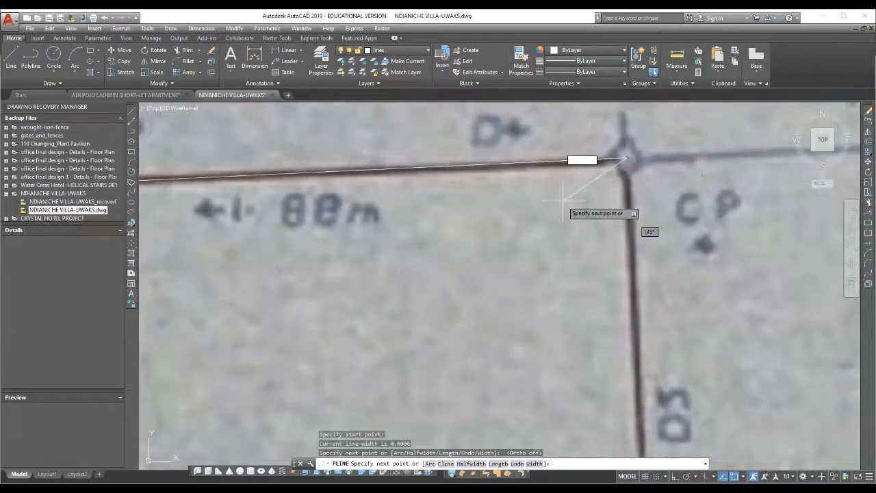
scroll(580, 322, up, 5)
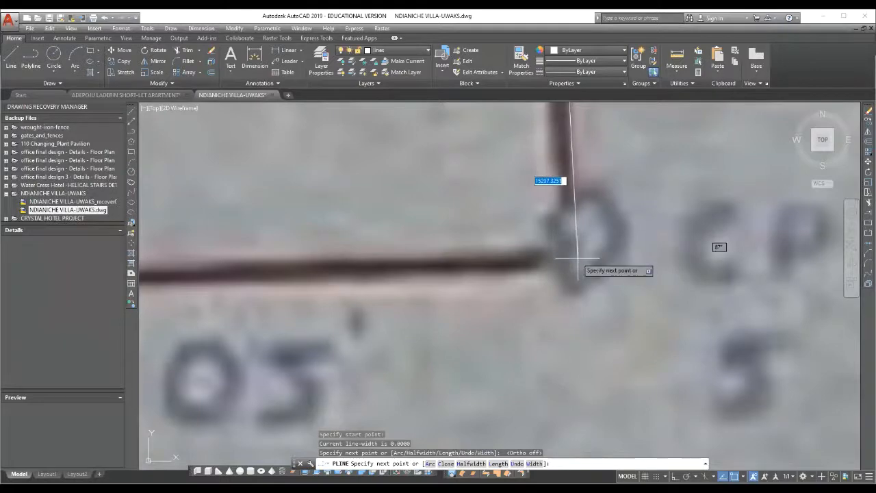
click(577, 258)
scroll(577, 259, down, 5)
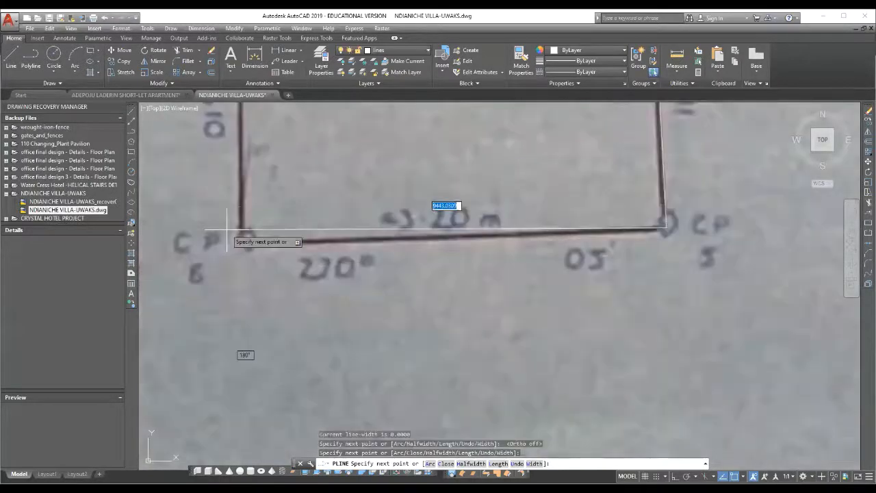
scroll(227, 243, up, 5)
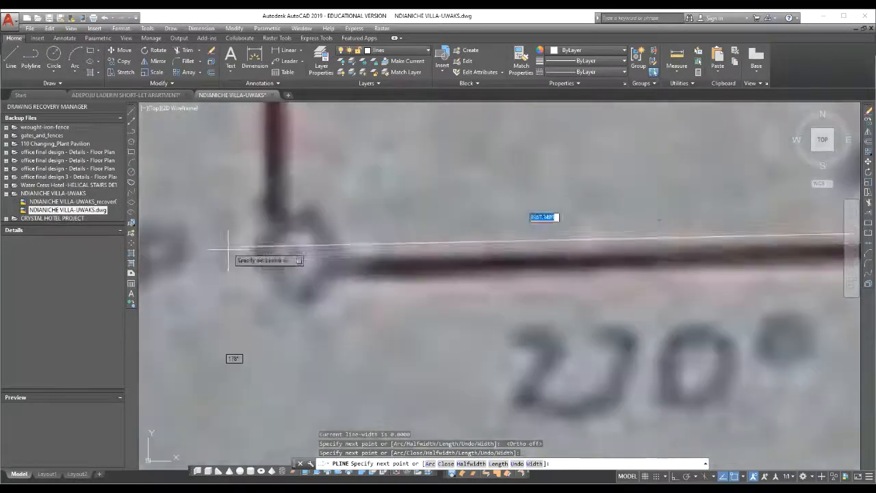
click(281, 261)
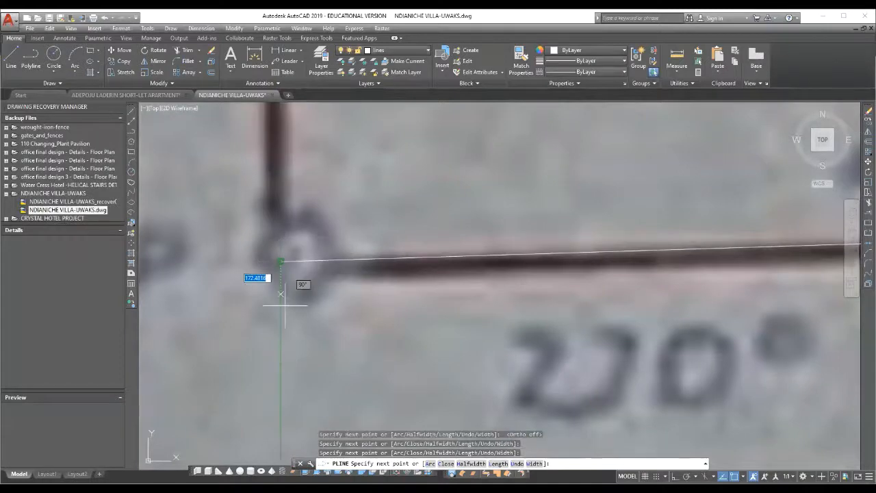
scroll(289, 307, down, 5)
scroll(306, 320, down, 3)
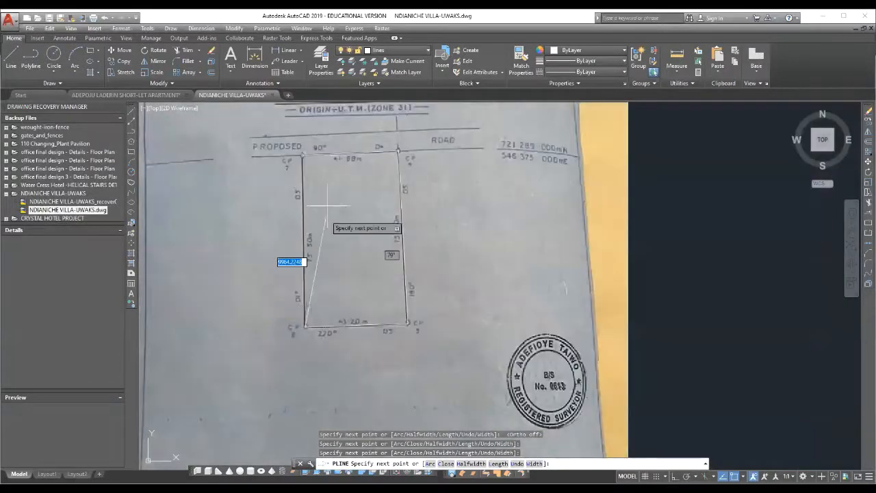
scroll(312, 175, up, 6)
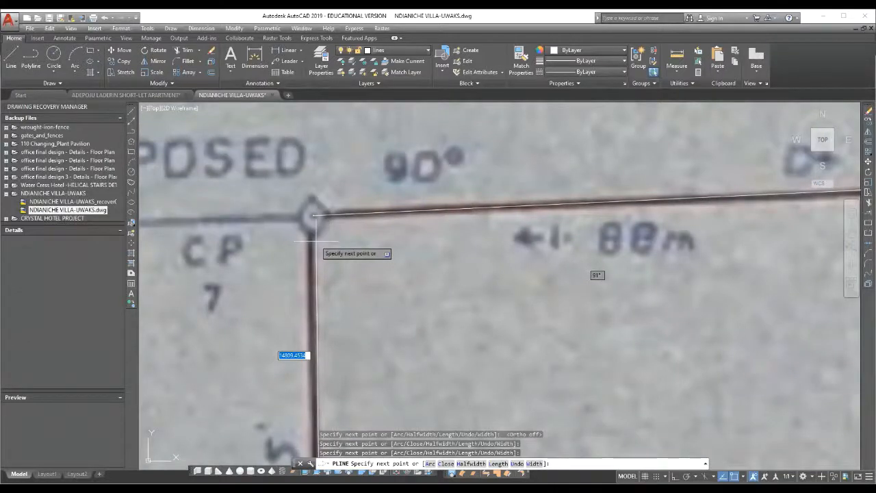
text(c)
key(Return)
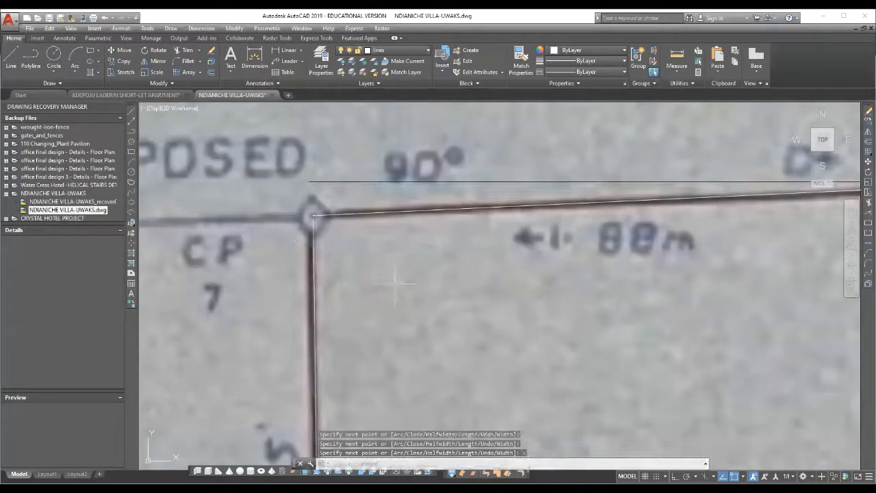
Draw a small closed four-point polyline over the beacon symbol at corner CP 7
right_click(297, 132)
click(334, 142)
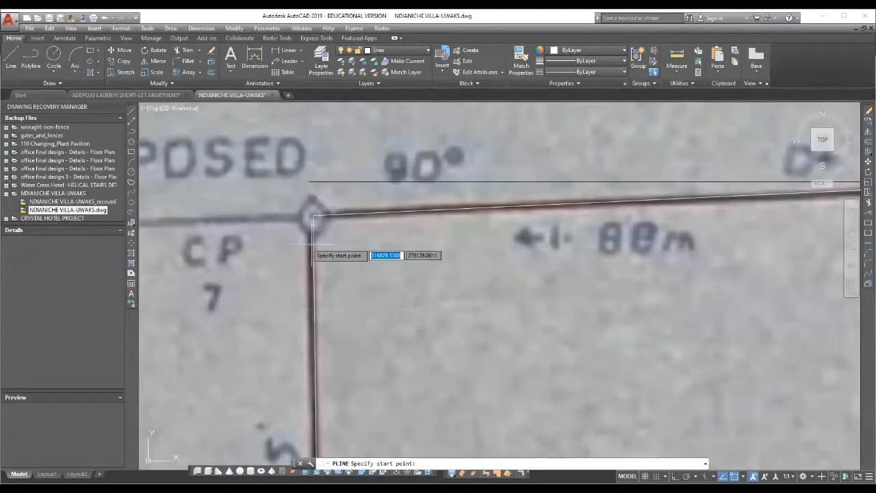
click(313, 213)
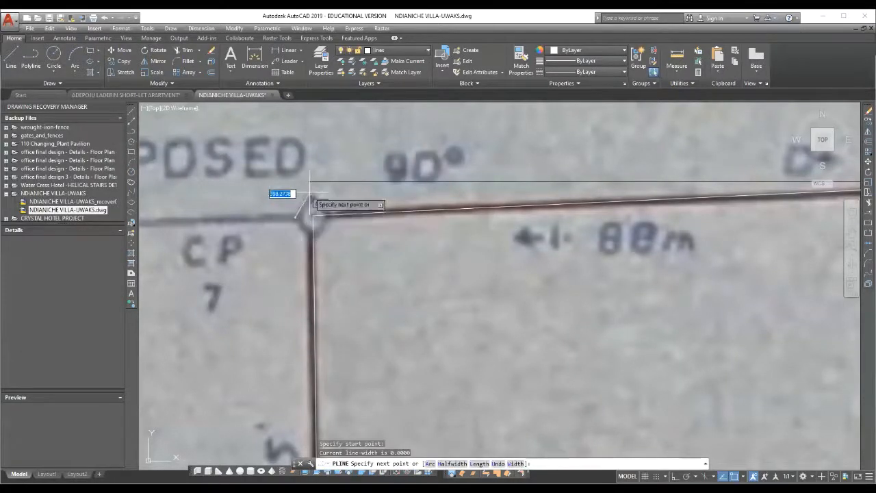
click(308, 216)
click(314, 218)
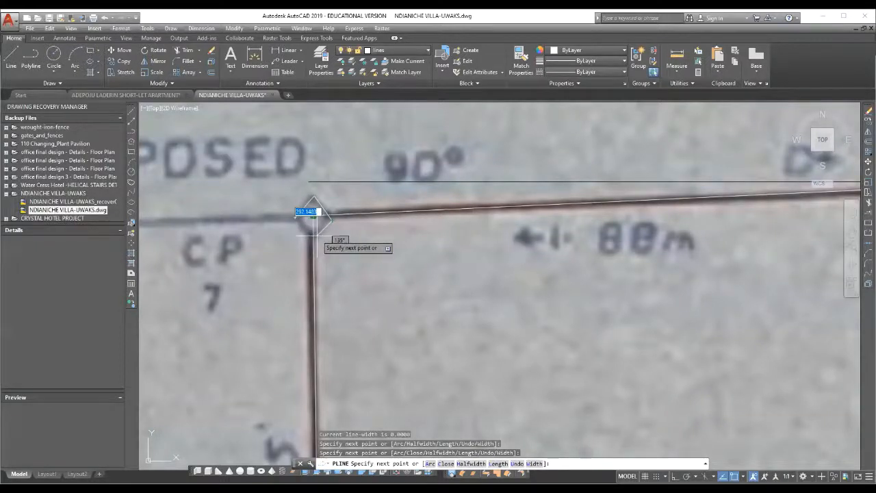
click(313, 216)
text(c)
key(Return)
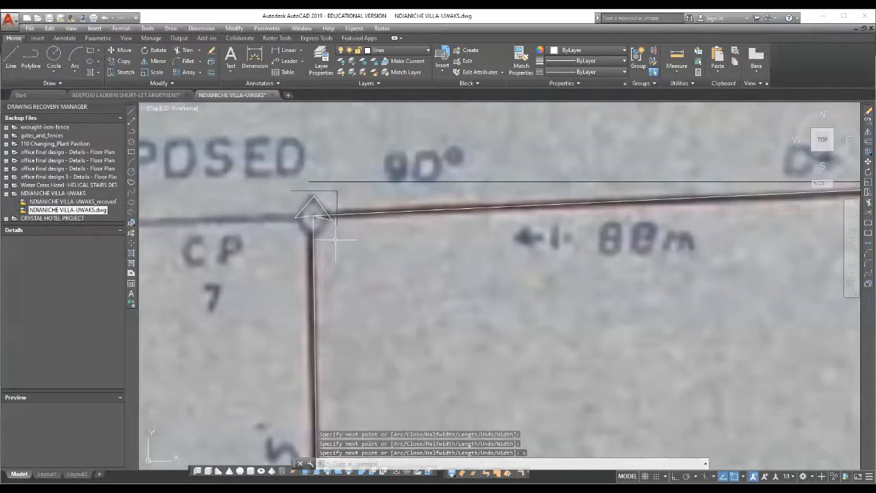
Stretch the inner vertex of the CP 7 beacon outline down onto the west boundary line to form a diamond
click(314, 217)
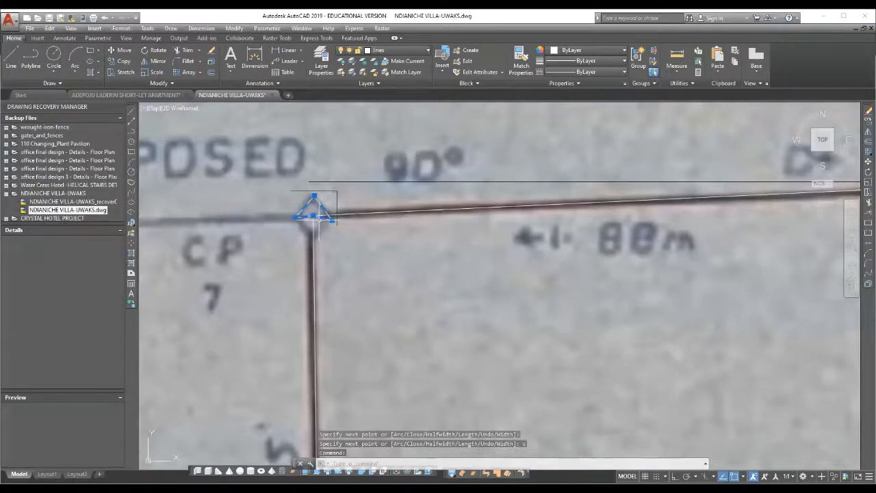
click(314, 217)
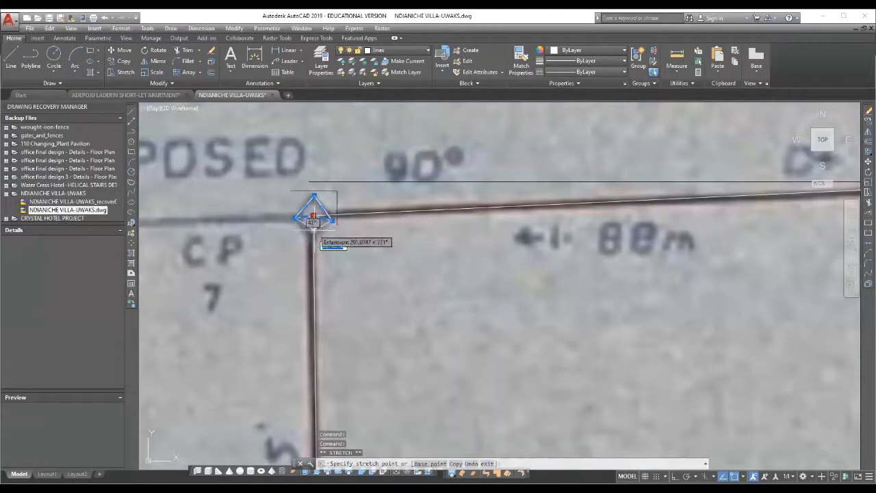
click(313, 233)
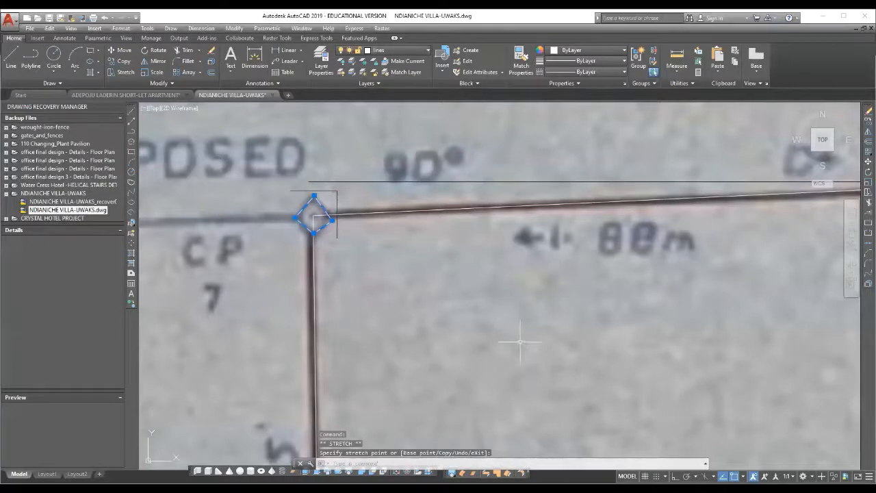
key(Escape)
Trace the beacon symbol at corner CP 4 with a small closed diamond-shaped polyline
right_click(433, 293)
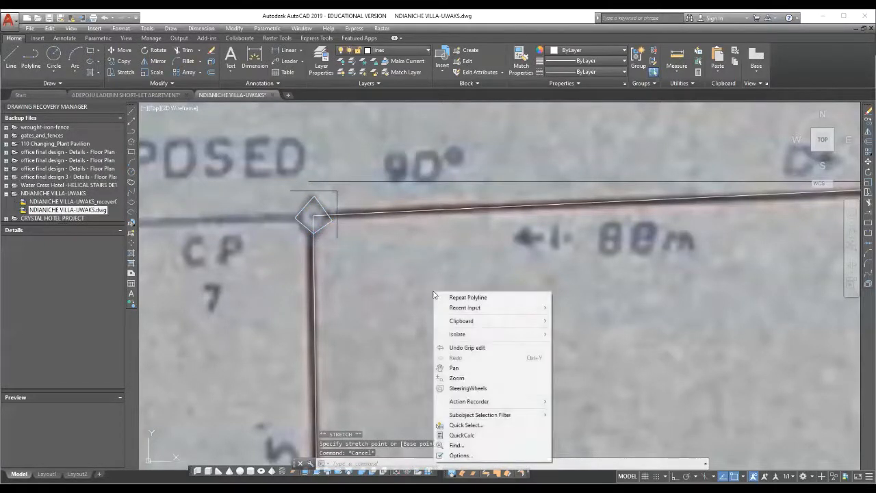
click(451, 297)
scroll(301, 284, down, 5)
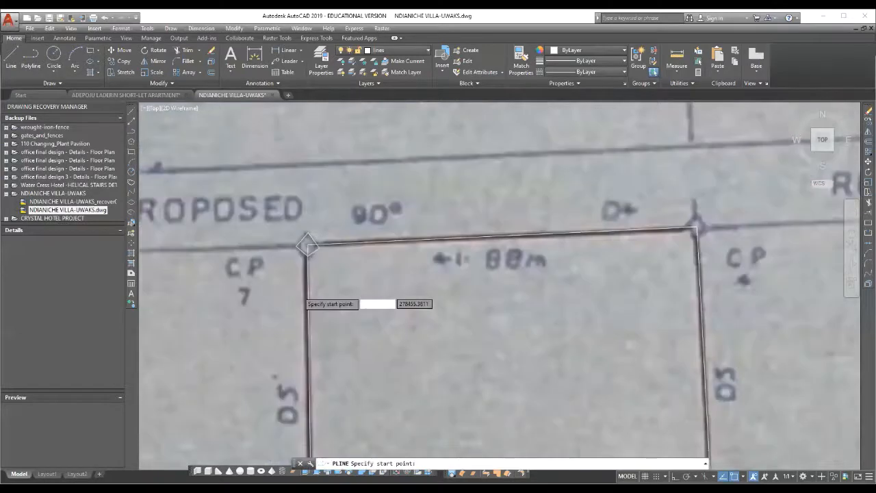
scroll(549, 273, up, 5)
scroll(524, 215, down, 1)
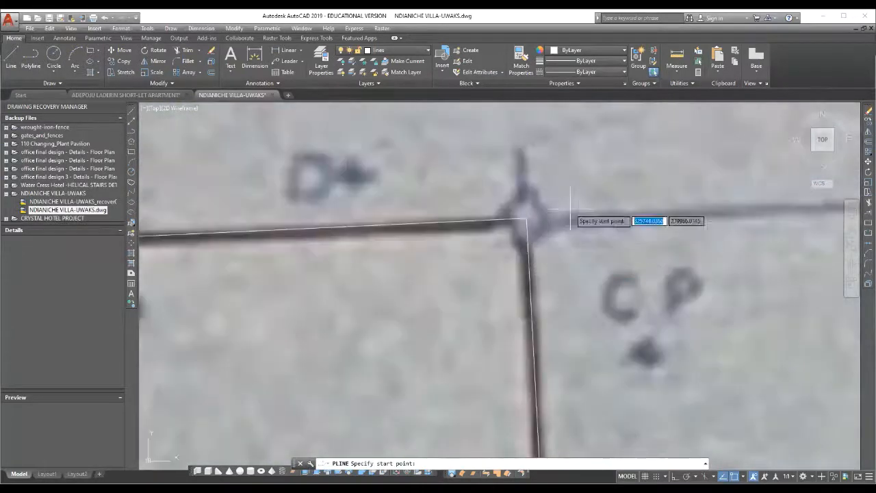
click(499, 222)
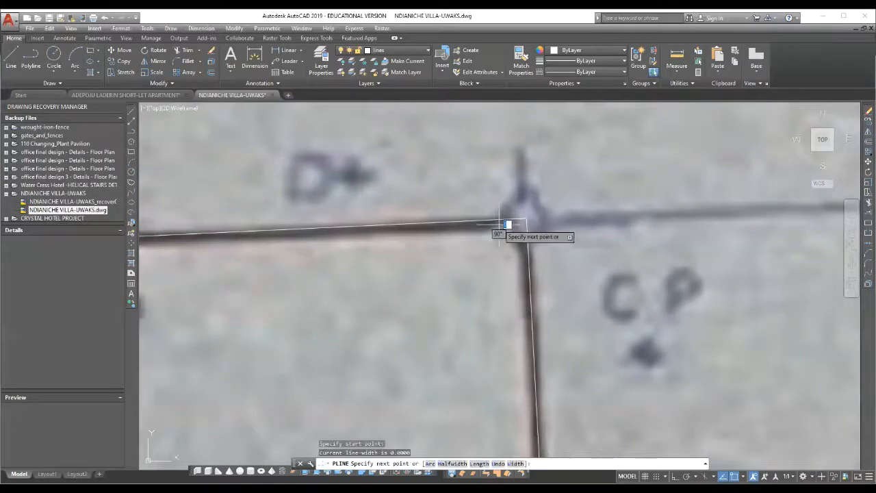
click(524, 194)
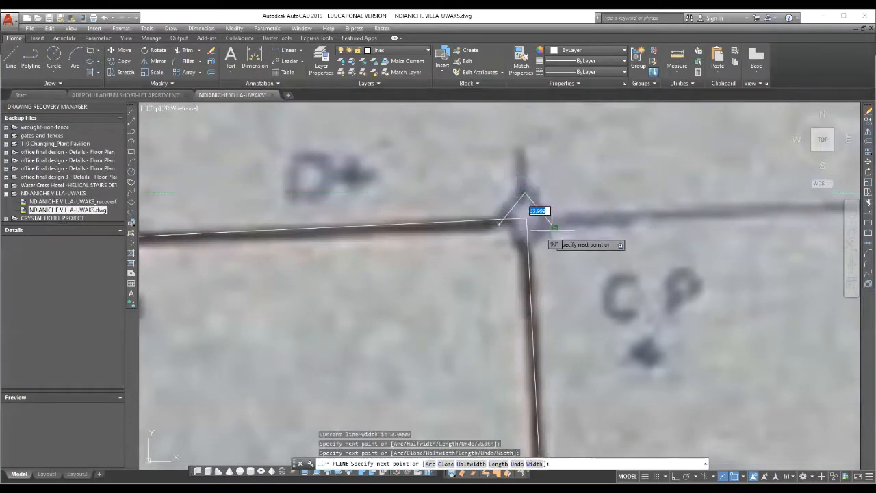
click(525, 252)
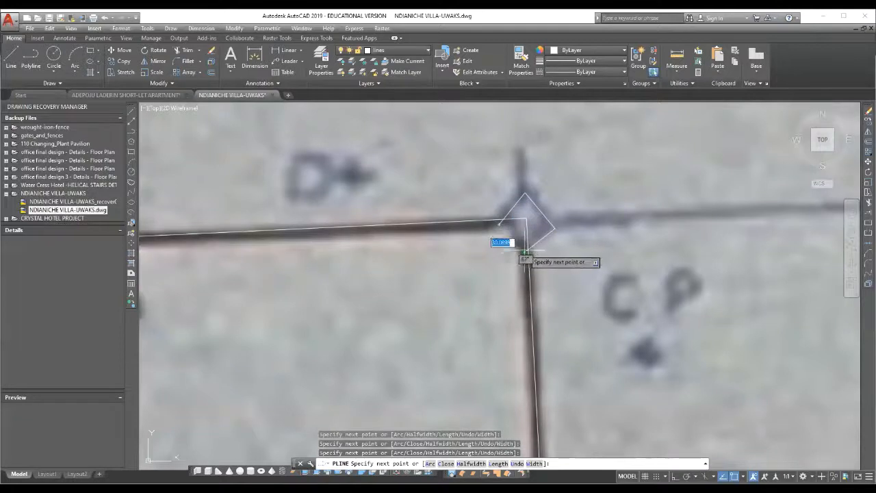
text(c)
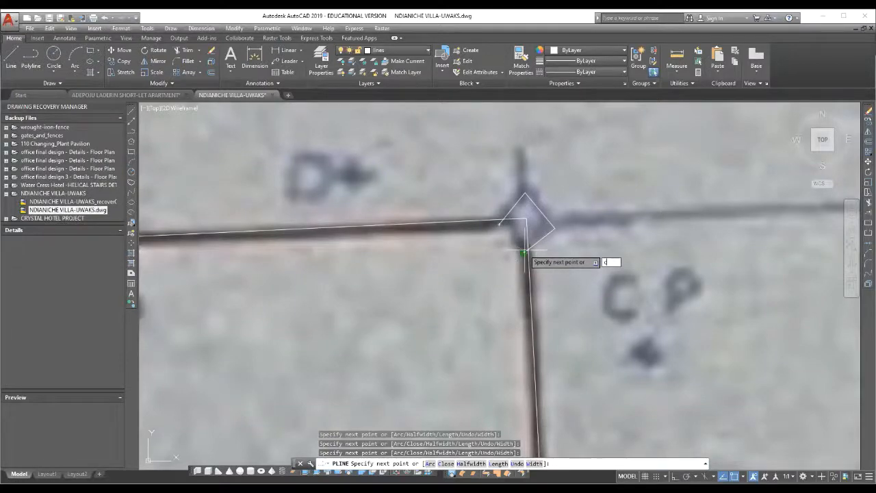
key(Return)
Trace the beacon symbol at the southeast corner CP 5 with a small closed diamond-shaped polyline
scroll(582, 274, down, 6)
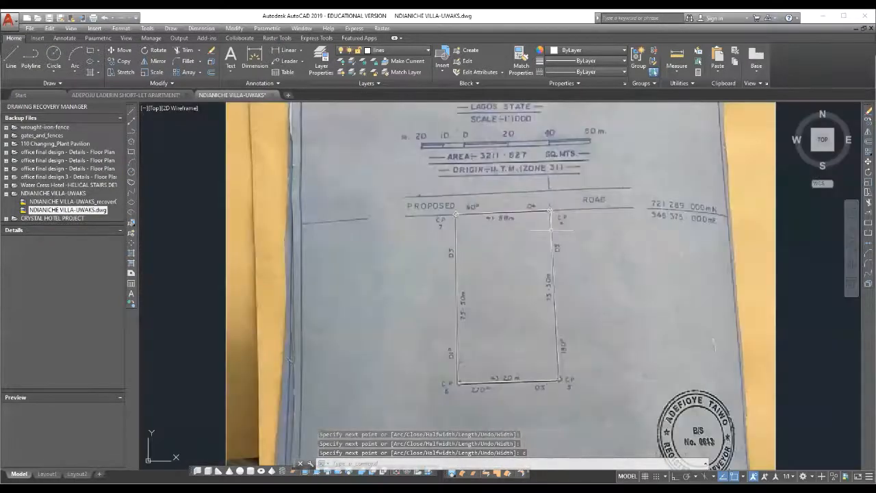
scroll(556, 373, up, 6)
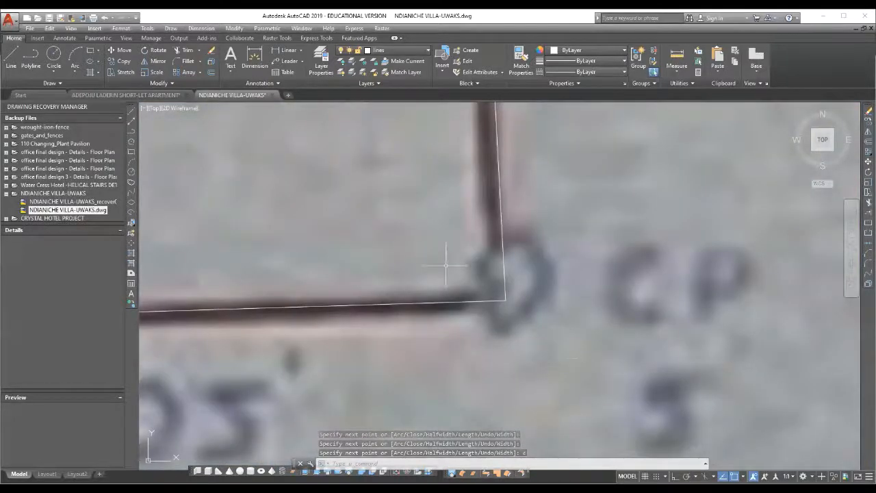
right_click(447, 263)
click(467, 269)
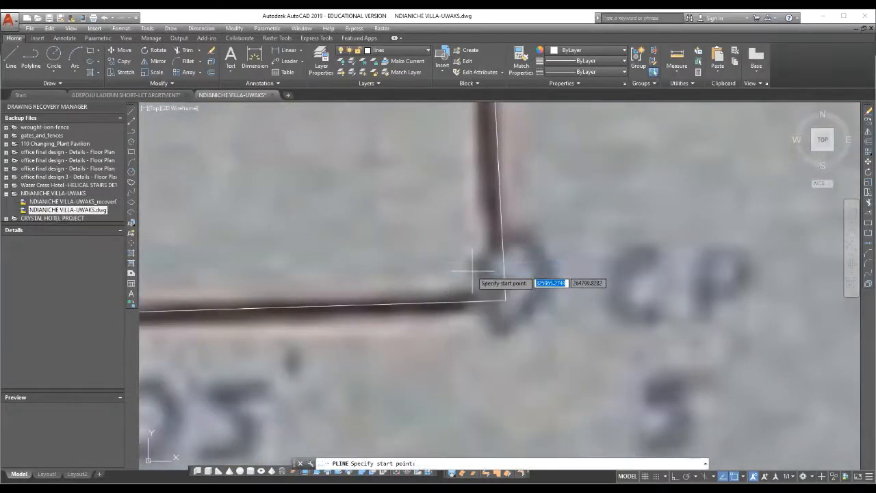
click(468, 274)
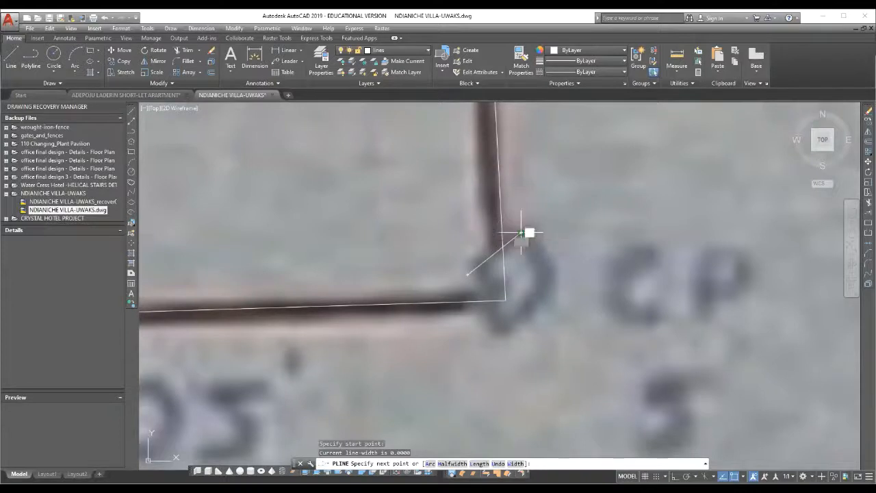
click(562, 281)
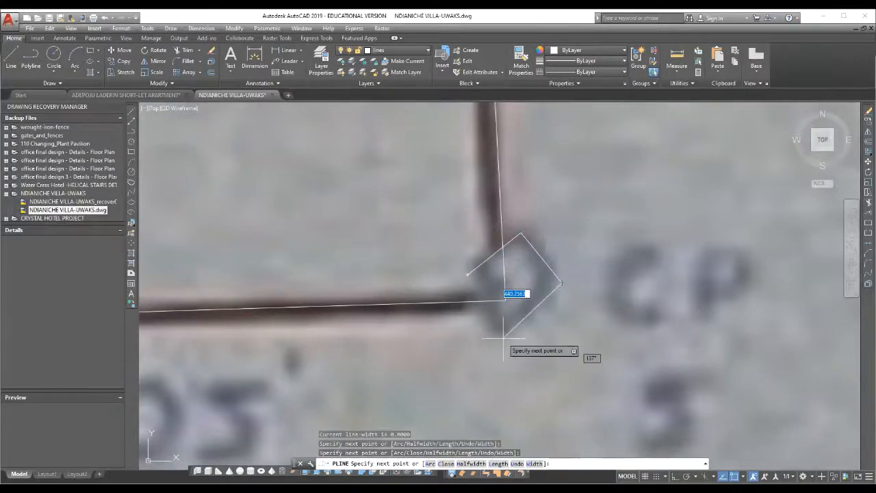
click(505, 336)
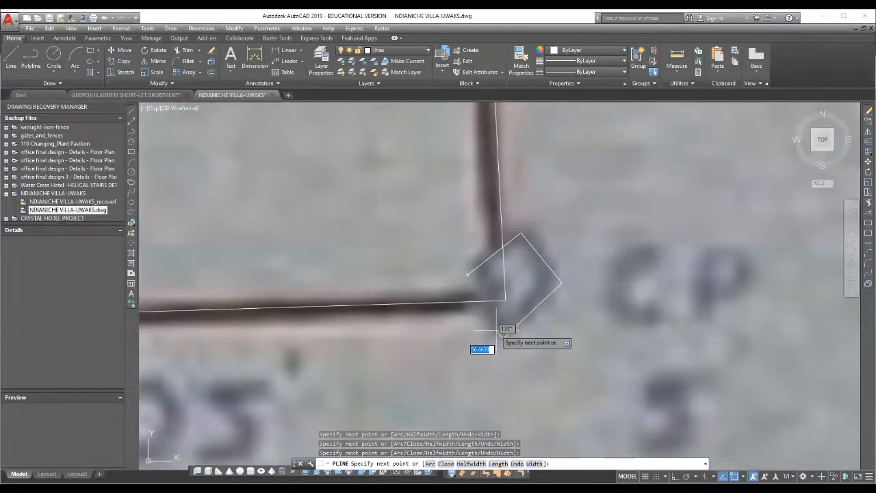
text(c)
key(Return)
scroll(496, 331, down, 5)
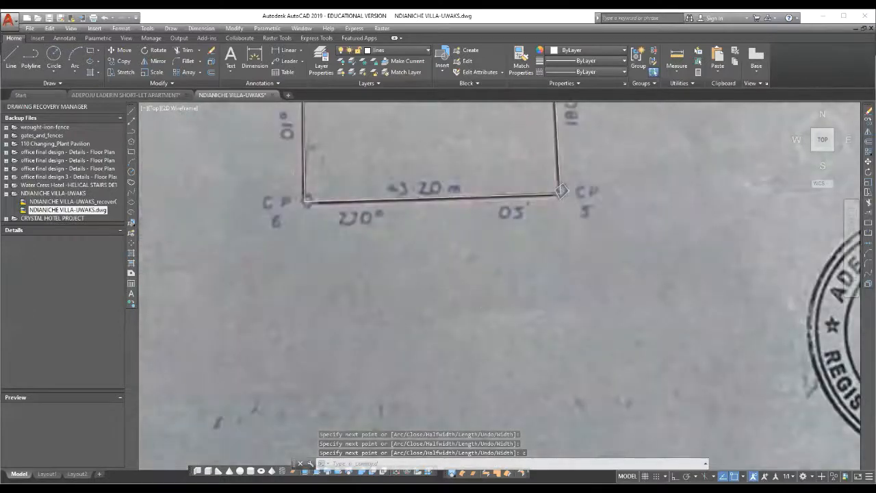
Trace the beacon symbol at the southwest corner CP 6 with a small closed four-point polyline
scroll(304, 217, up, 6)
right_click(330, 204)
click(357, 210)
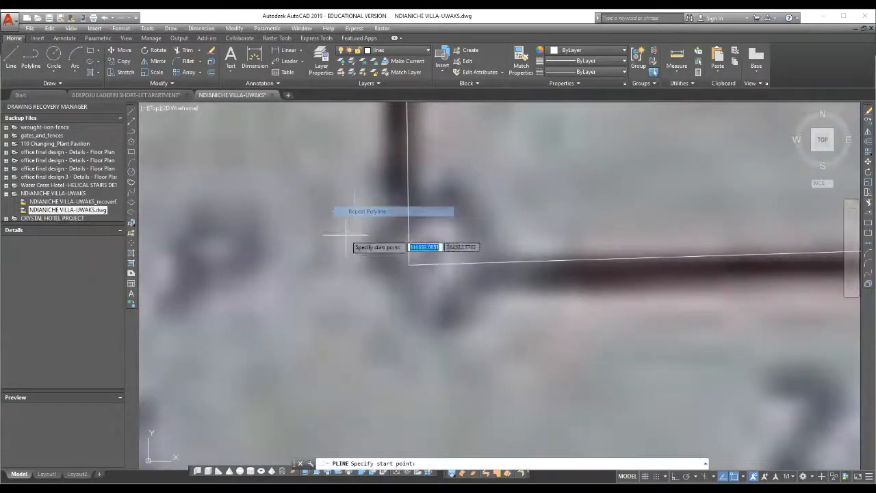
click(366, 259)
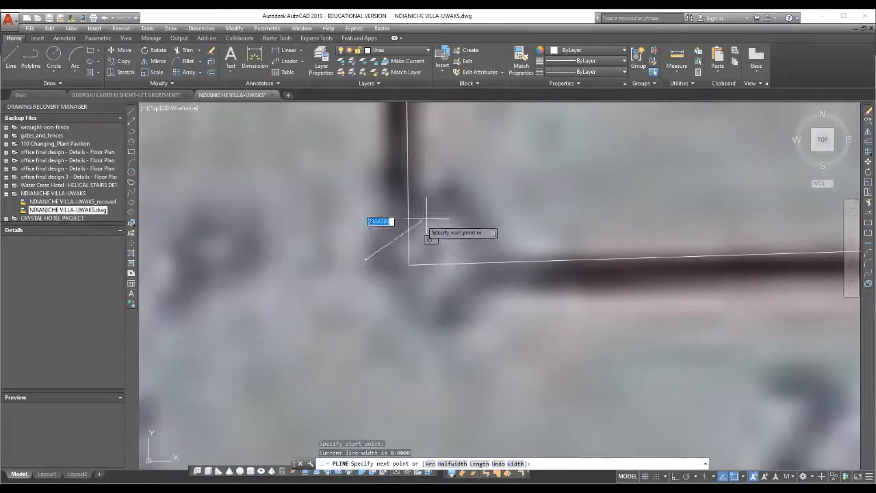
click(448, 189)
click(511, 277)
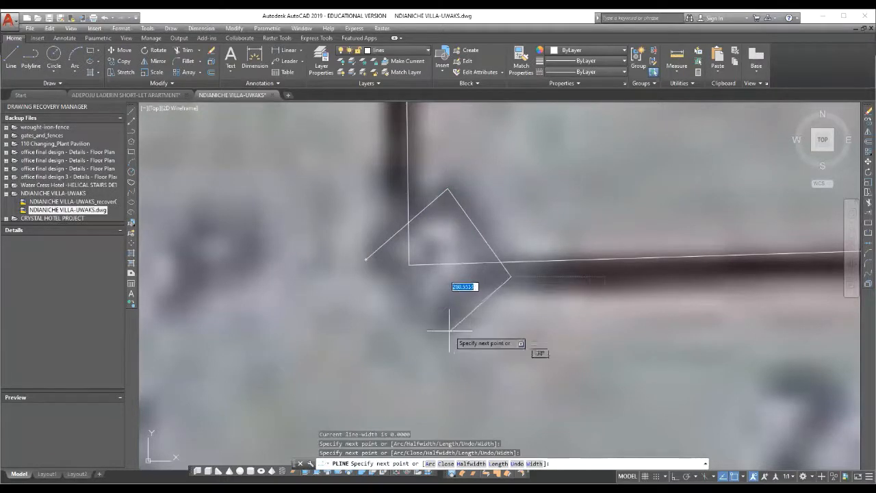
click(439, 335)
text(c)
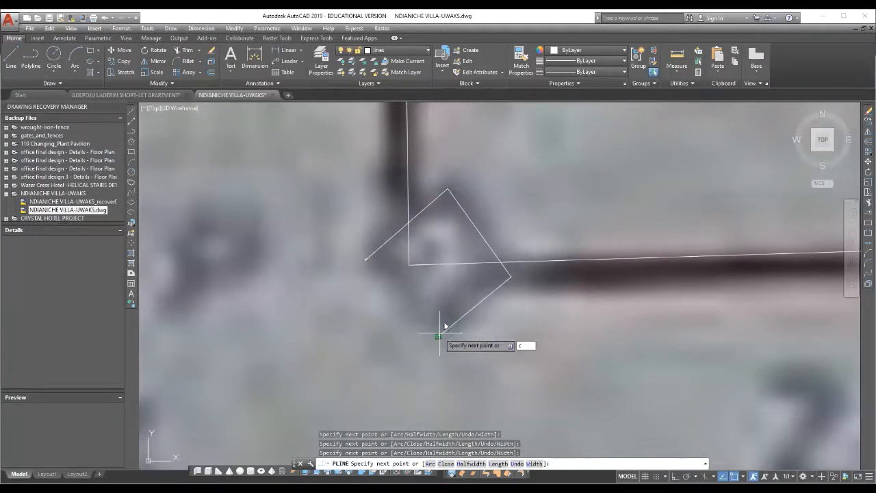
key(Return)
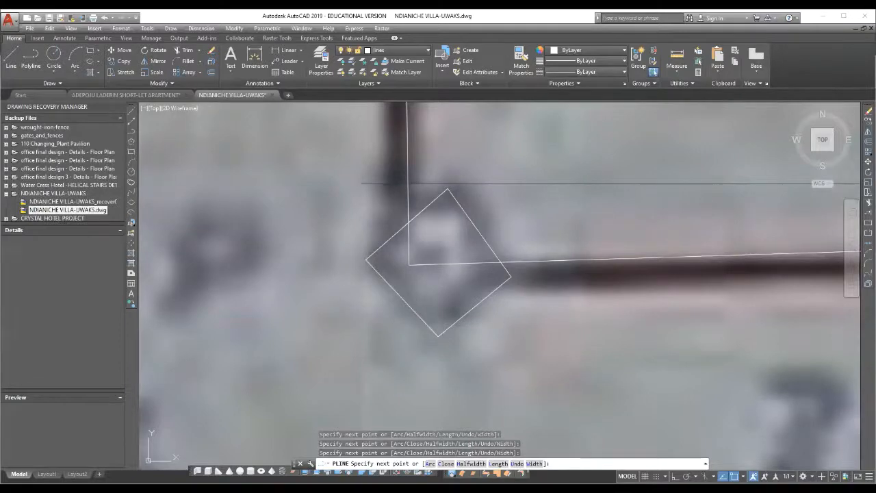
scroll(383, 247, down, 3)
scroll(438, 281, down, 6)
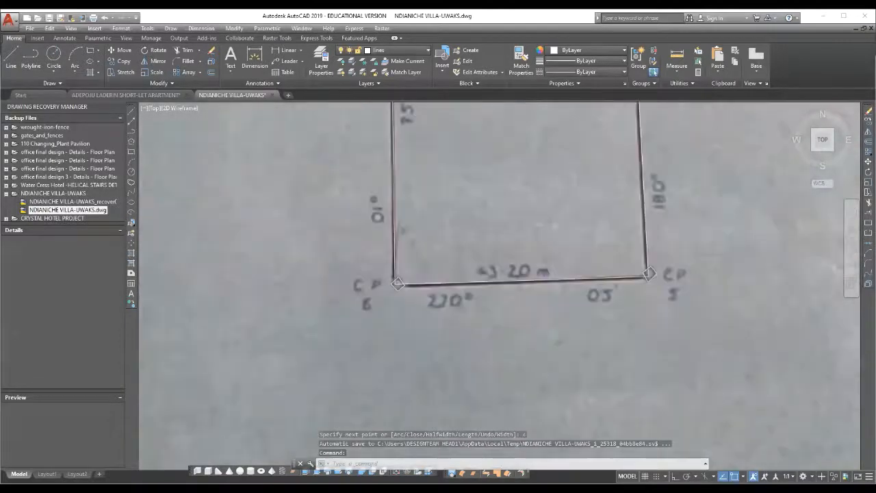
Draw a line along the south edge of the proposed road, passing through beacons CP 7 and CP 4
scroll(485, 309, down, 4)
scroll(520, 250, up, 6)
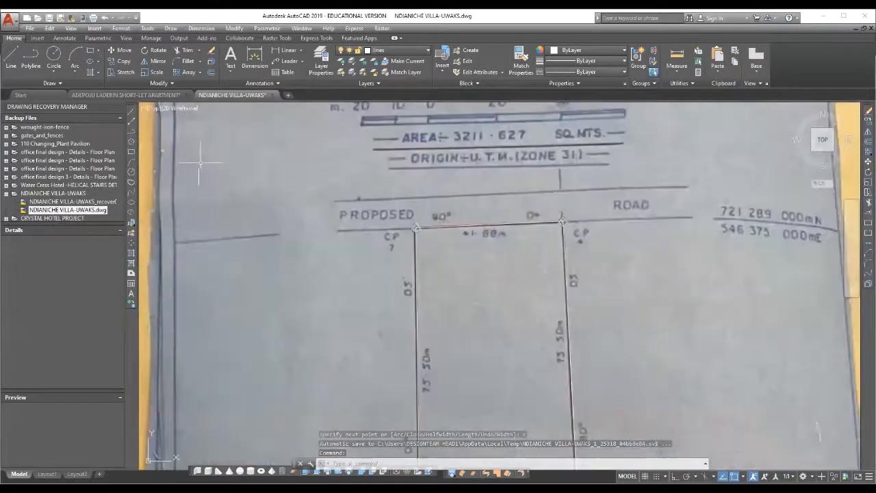
click(131, 116)
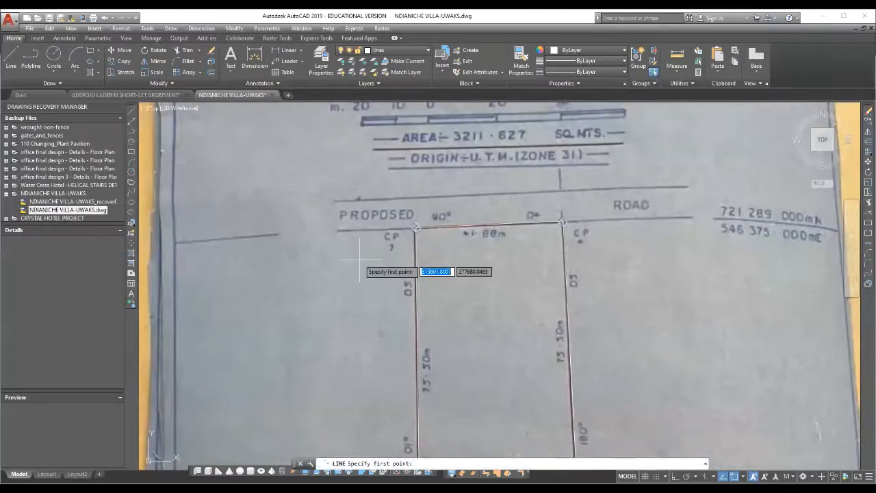
click(338, 230)
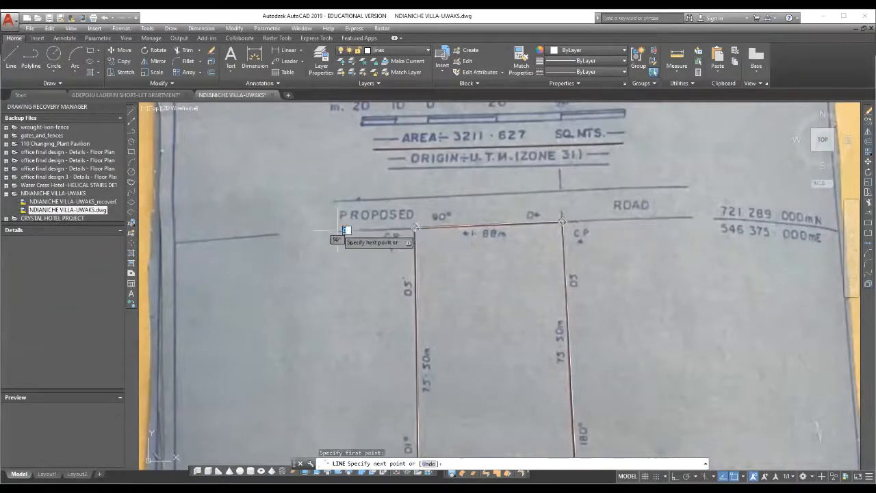
click(697, 219)
right_click(698, 218)
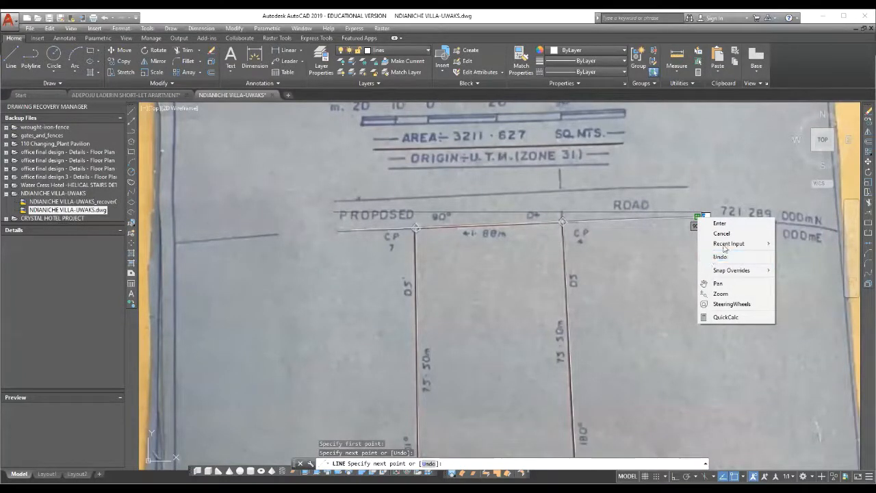
click(739, 226)
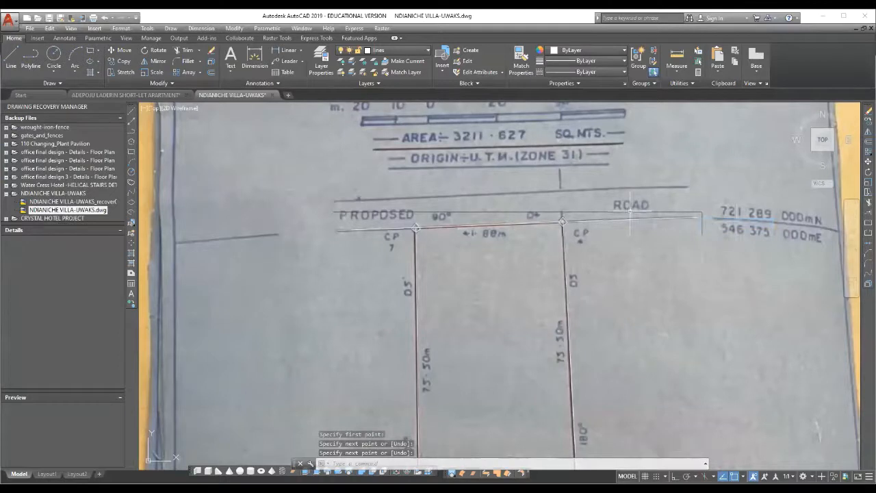
click(519, 214)
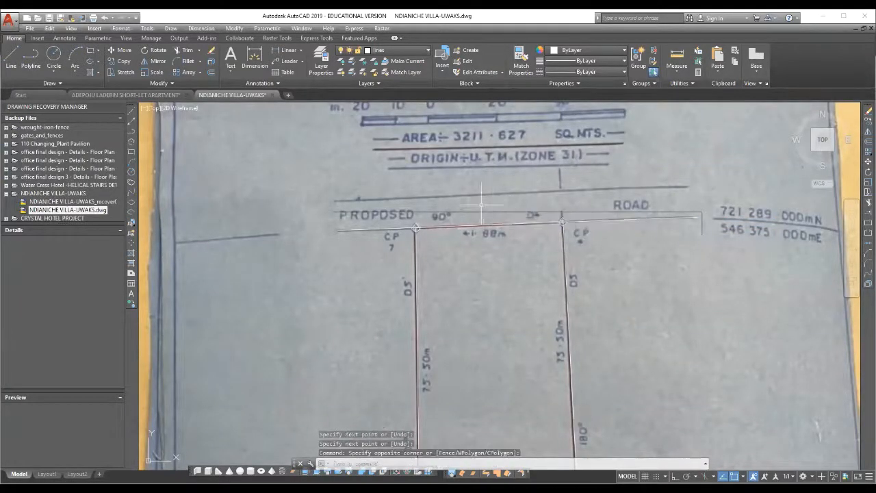
click(488, 206)
click(483, 213)
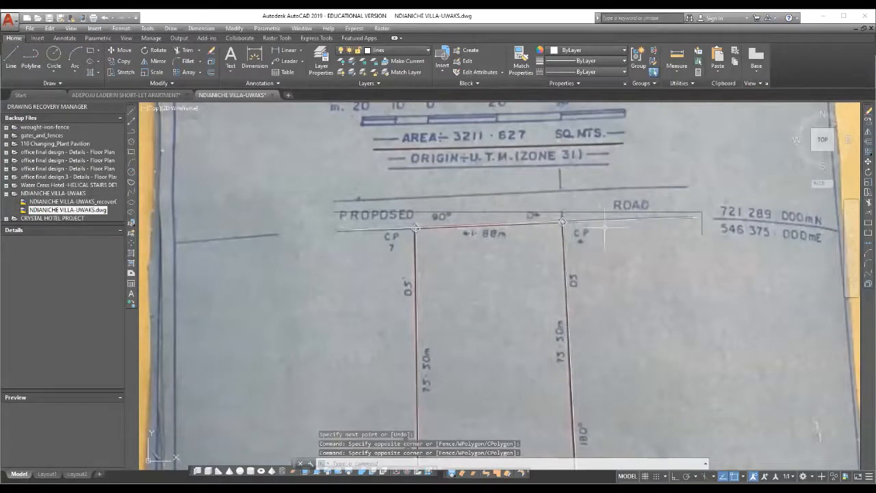
click(346, 218)
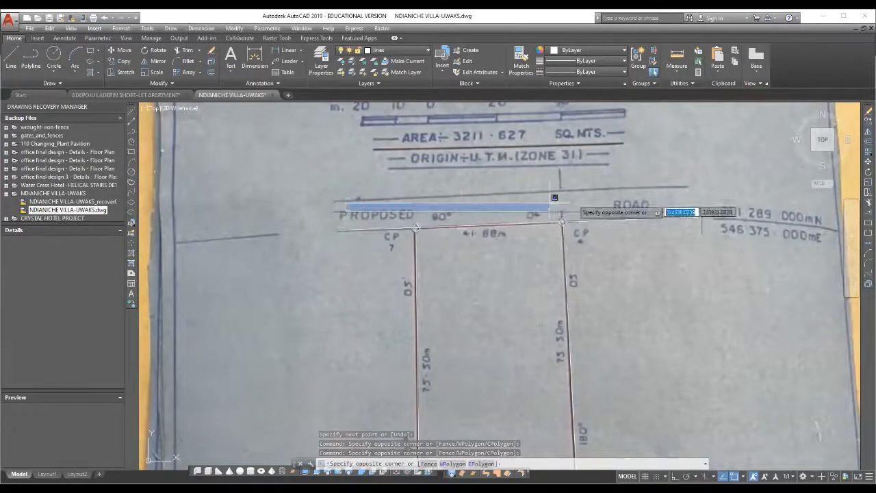
click(662, 198)
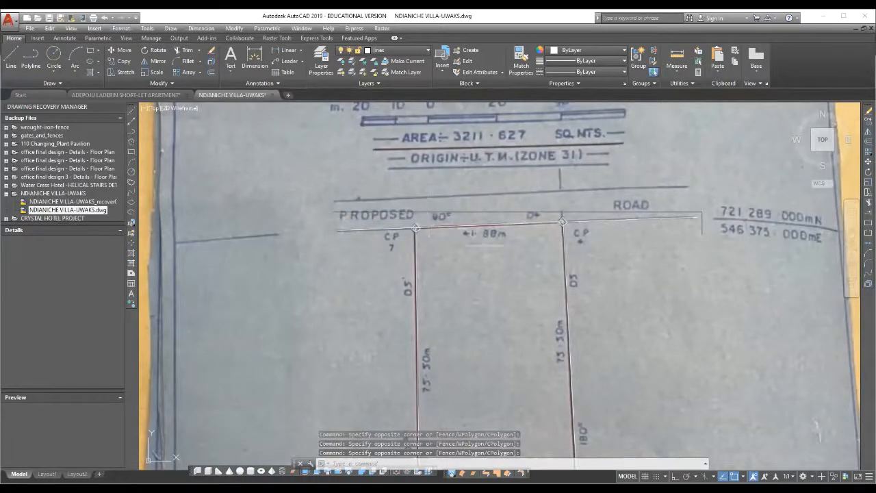
click(361, 224)
click(346, 239)
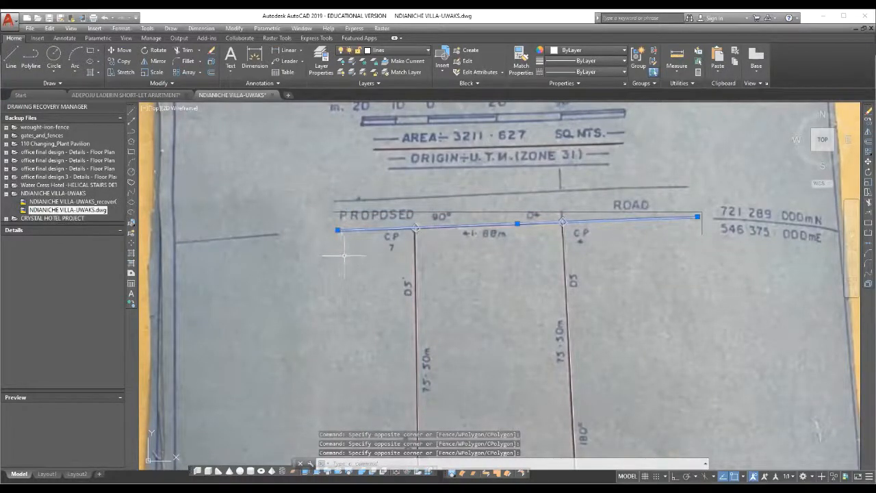
key(Escape)
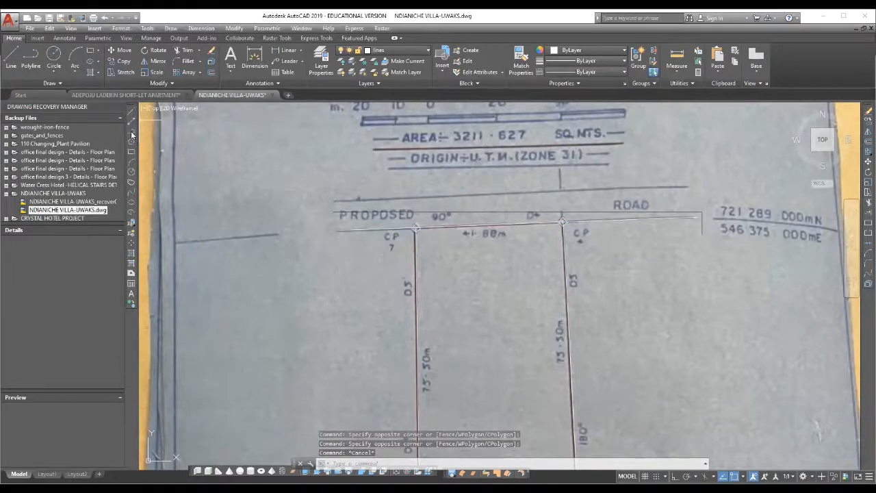
Trace the north edge of the proposed road with a single-segment polyline
click(132, 135)
click(332, 200)
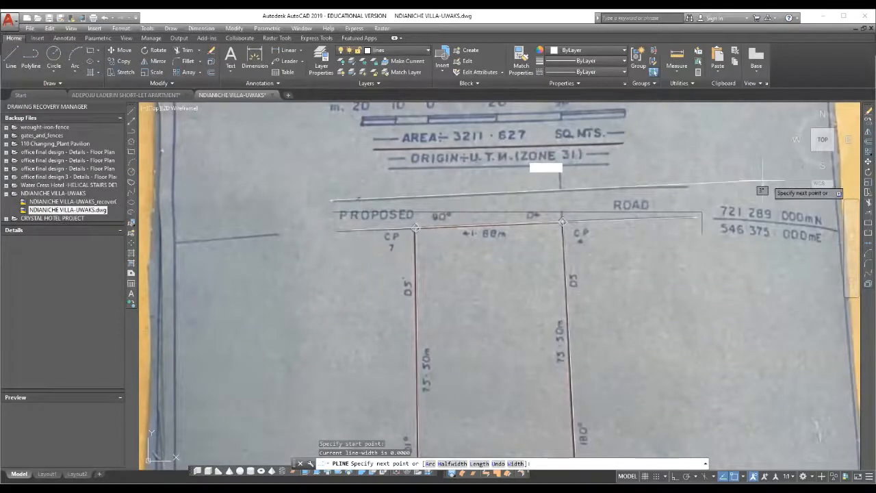
click(687, 187)
right_click(690, 187)
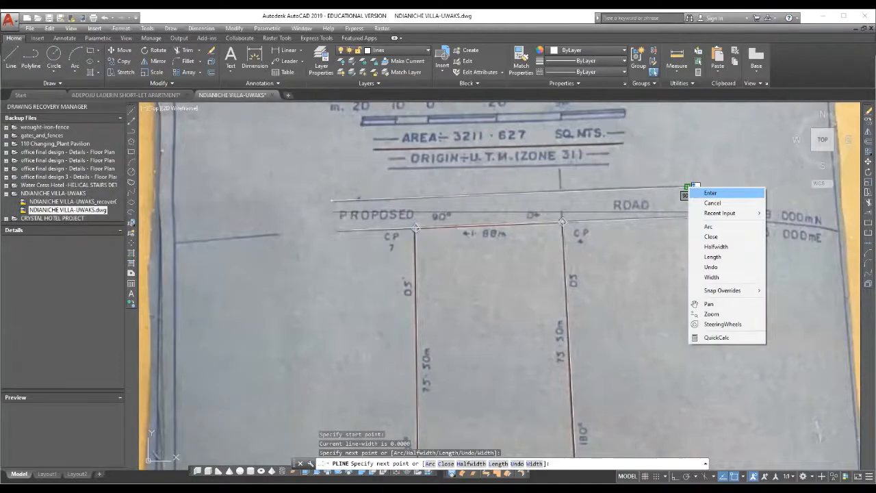
click(710, 193)
Examine the traced plot outline against the side-length annotations on the survey plan and within the whole drawing
scroll(628, 155, down, 5)
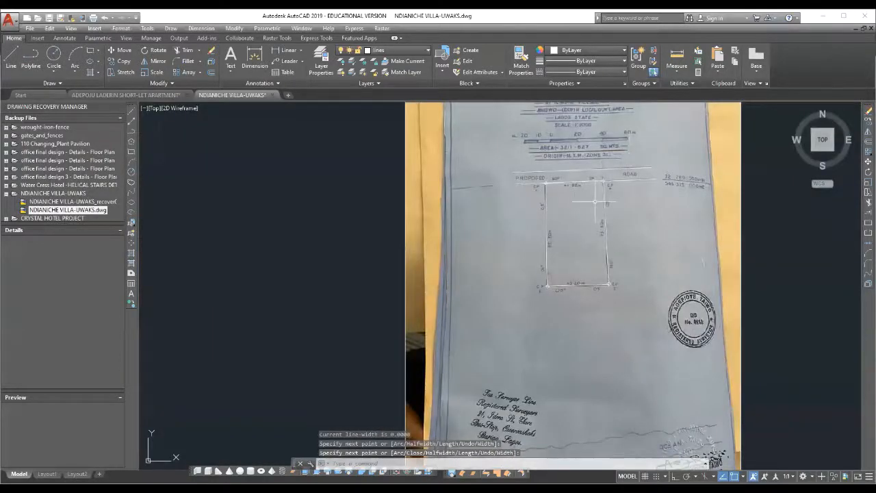
scroll(671, 226, up, 4)
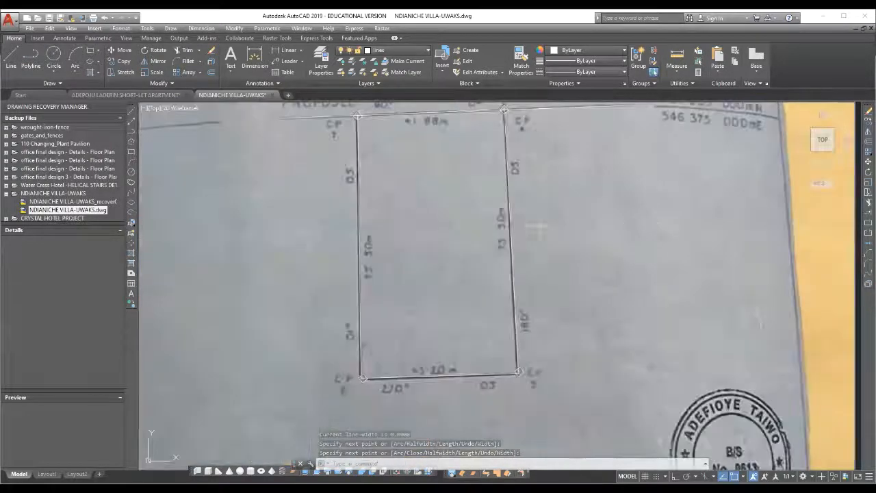
scroll(365, 270, up, 8)
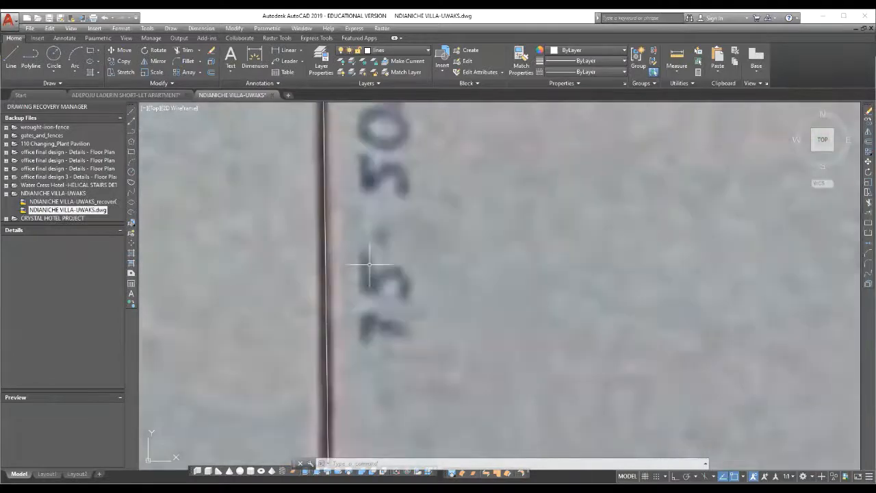
scroll(409, 191, down, 5)
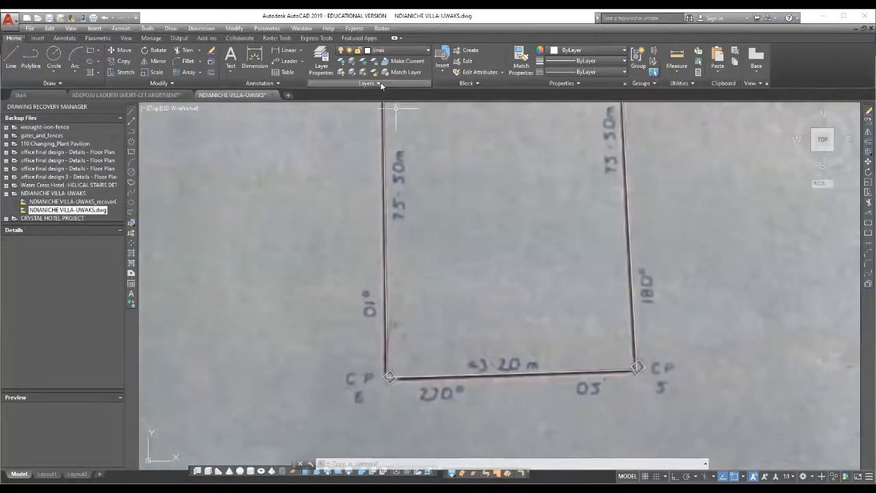
scroll(396, 199, up, 5)
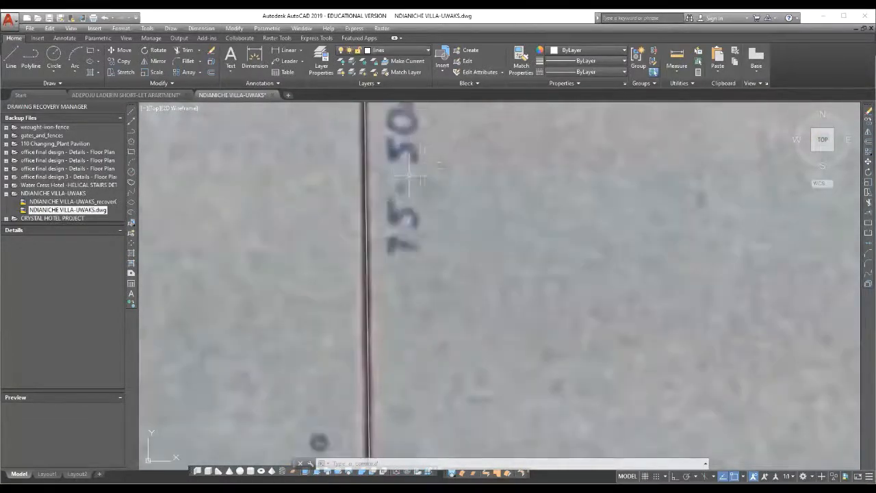
scroll(396, 204, down, 6)
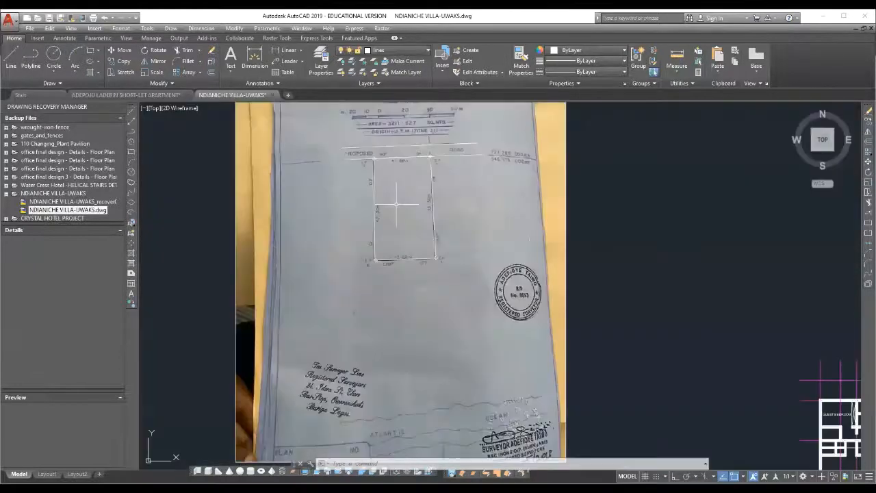
scroll(421, 140, down, 3)
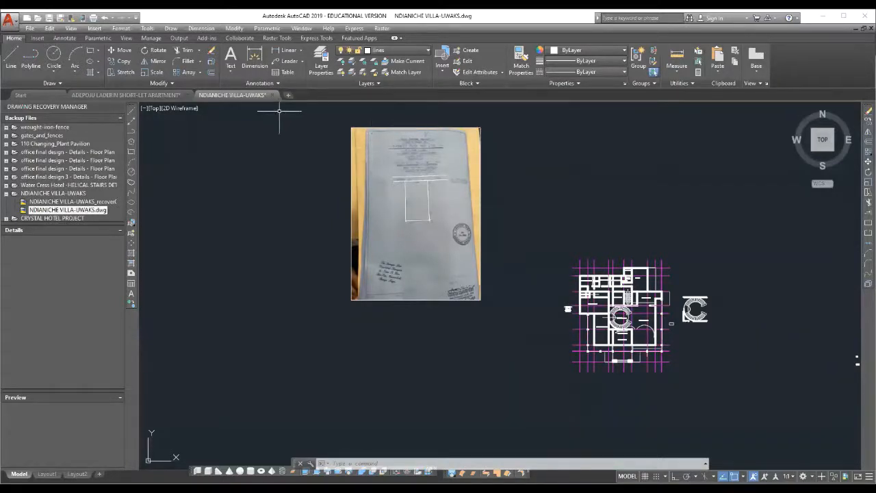
right_click(365, 136)
click(301, 163)
click(266, 174)
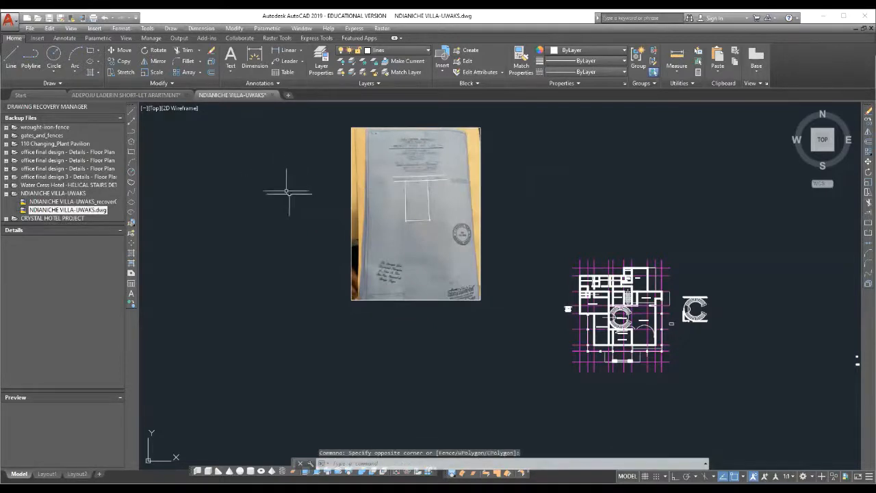
Detach the survey plan image IMG-20200129-WA0007 from the drawing's external references, leaving only the traced linework
click(94, 28)
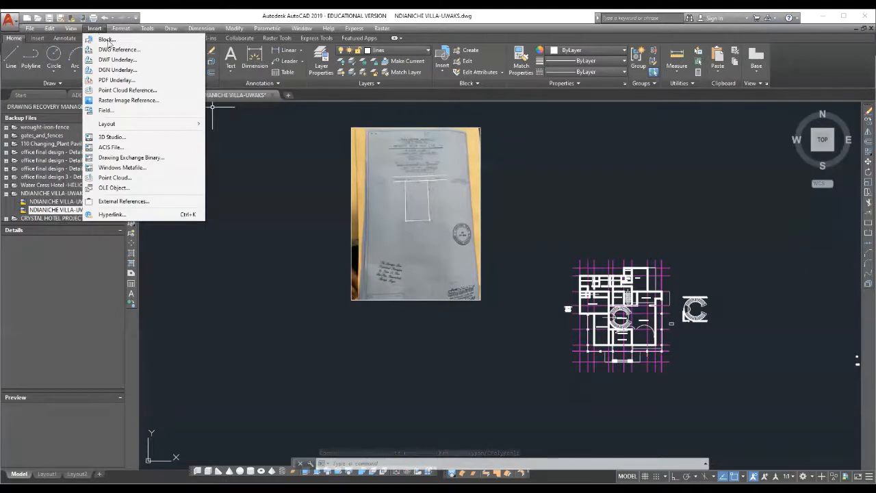
click(146, 201)
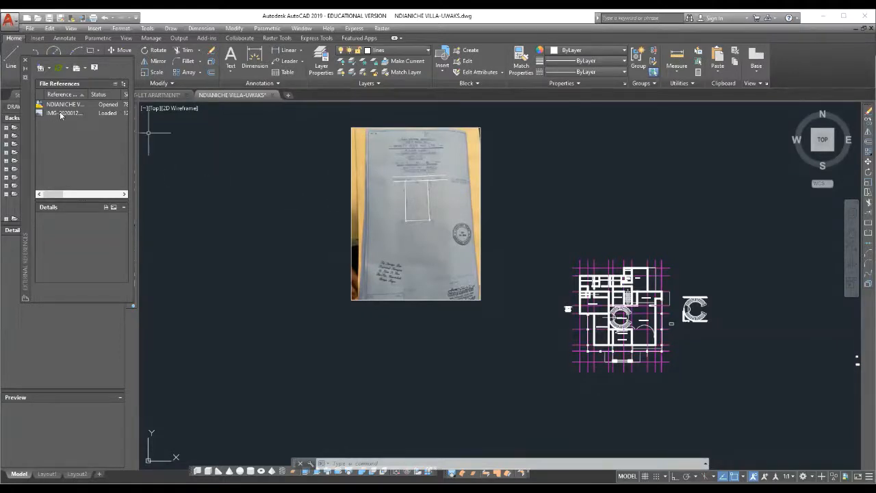
mouse_move(62, 115)
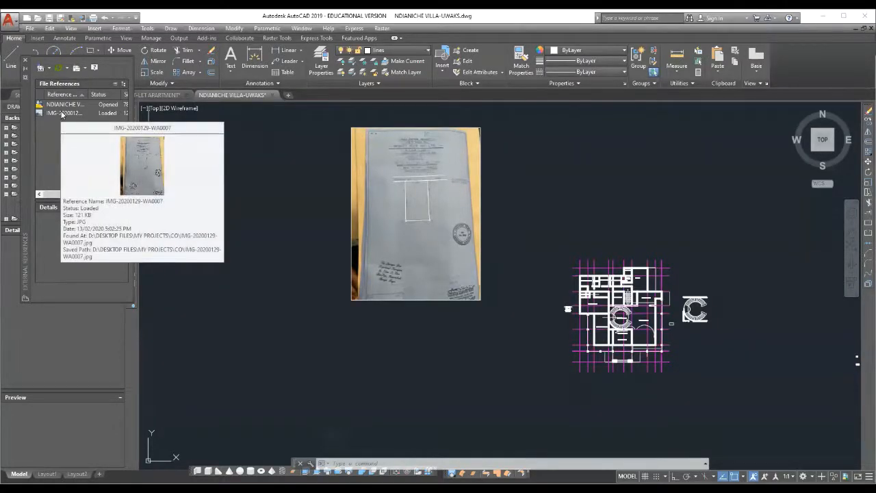
click(62, 113)
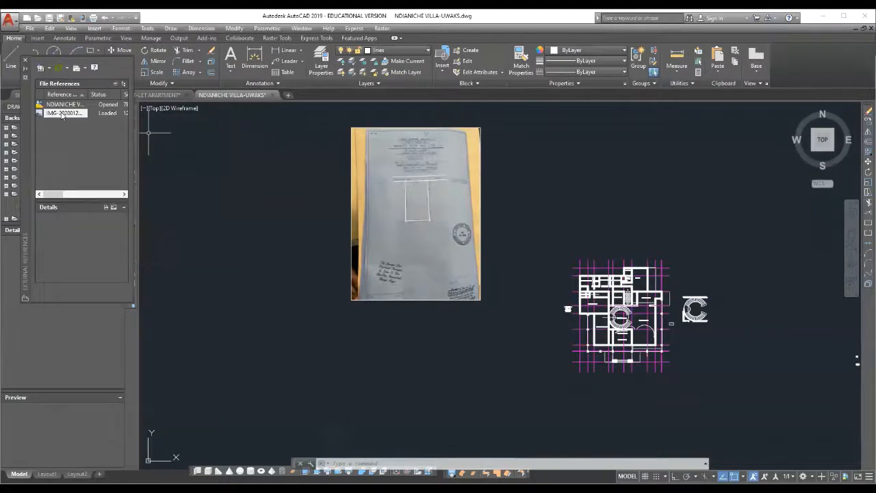
right_click(62, 114)
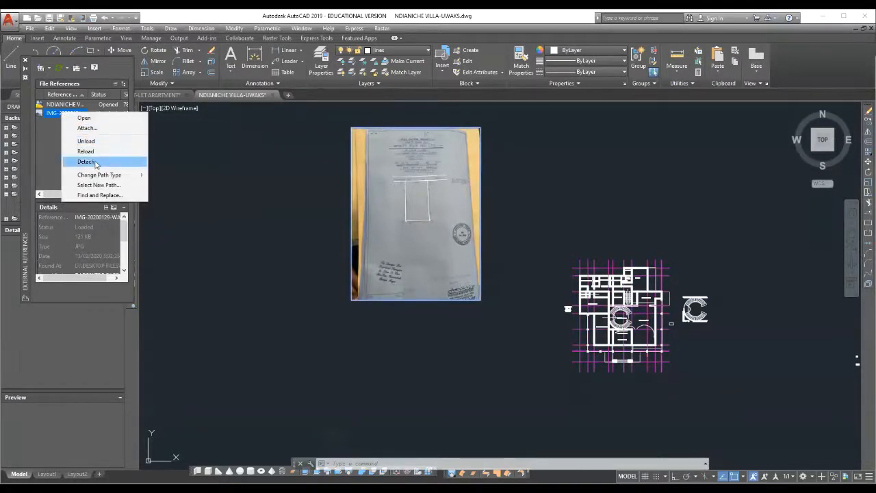
click(267, 163)
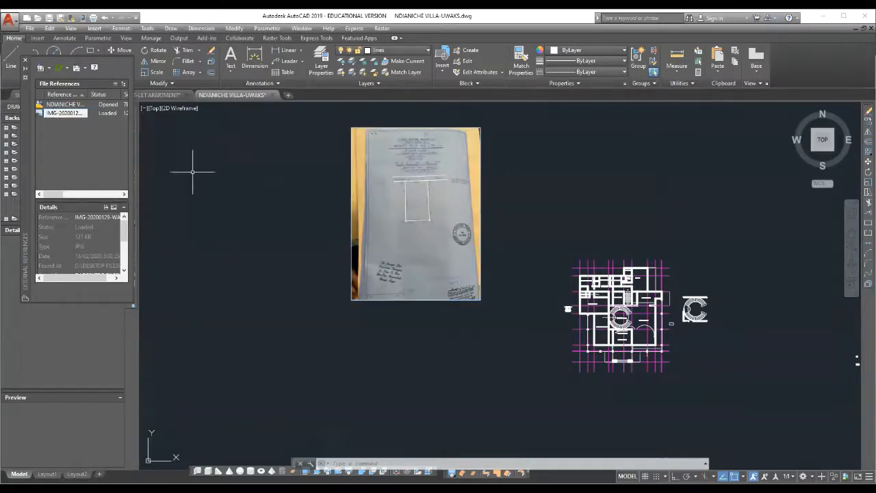
click(62, 114)
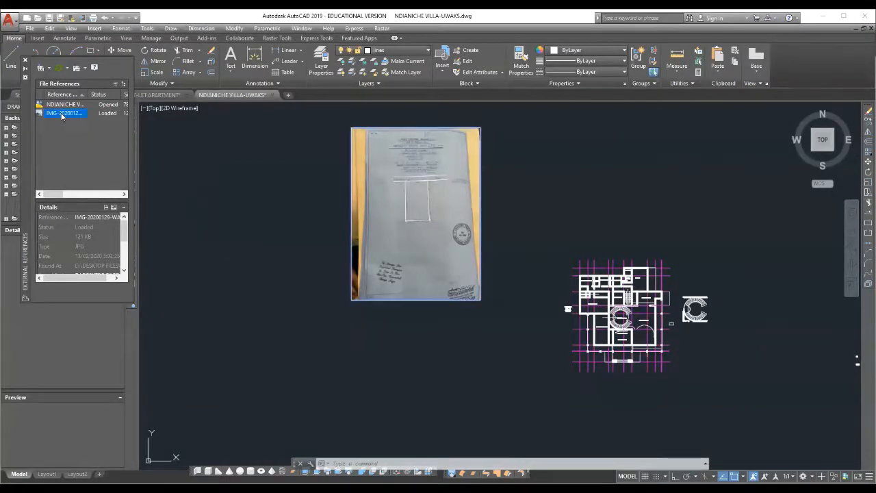
right_click(61, 114)
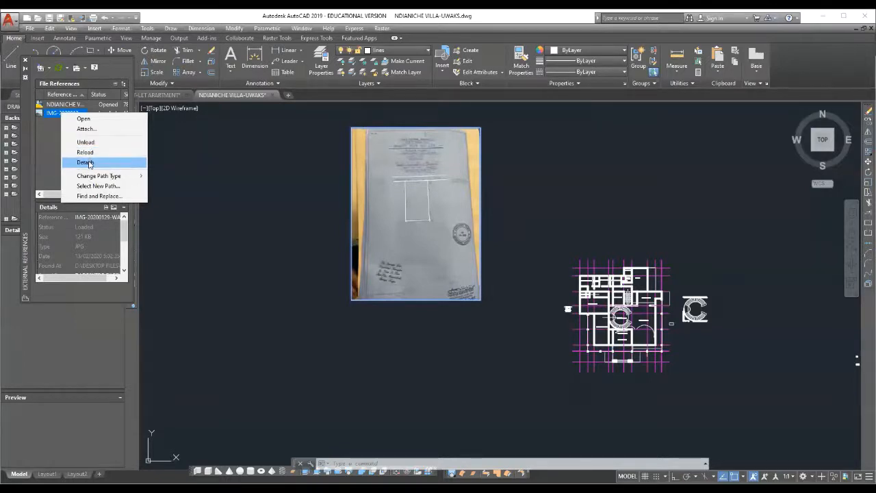
click(85, 163)
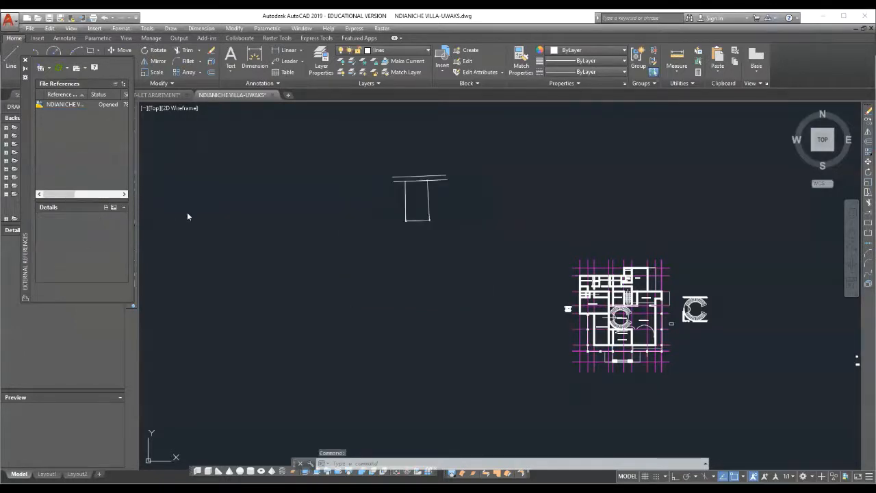
scroll(445, 178, up, 5)
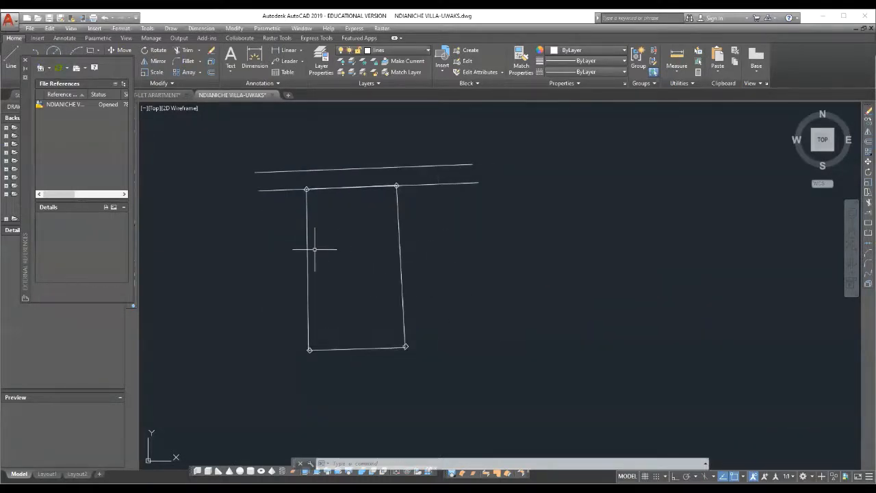
scroll(337, 257, down, 1)
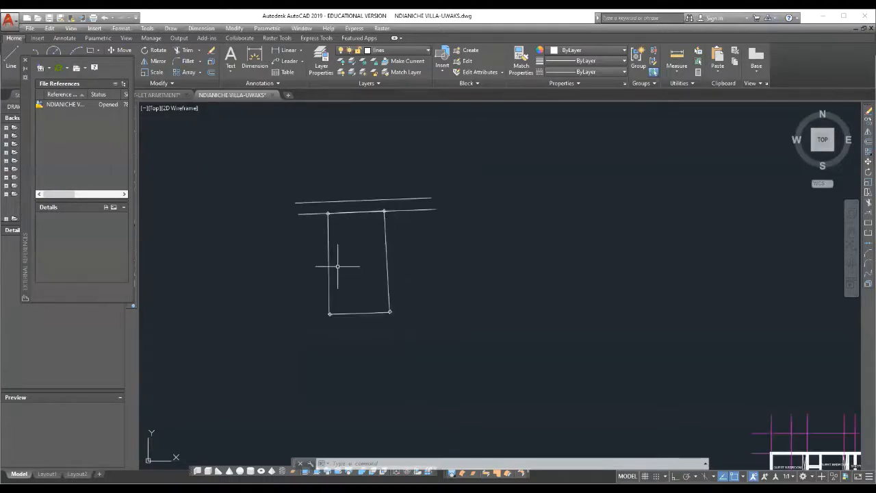
scroll(315, 260, up, 2)
scroll(395, 232, down, 2)
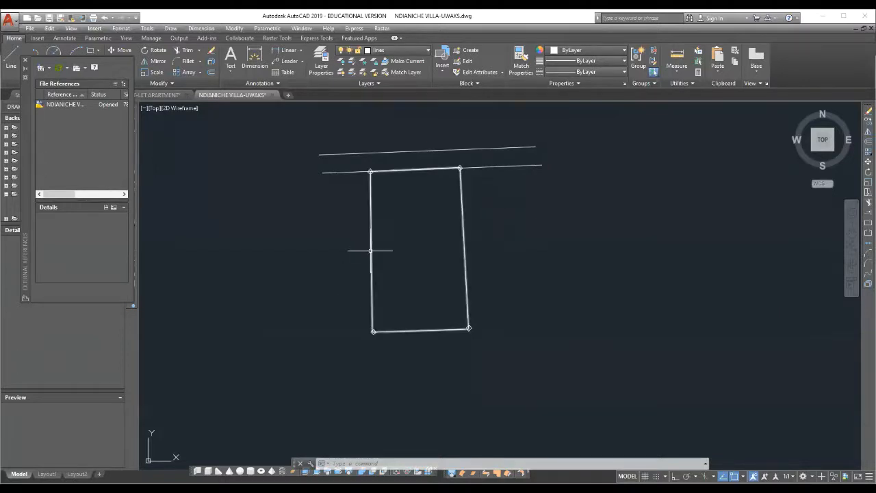
right_click(375, 168)
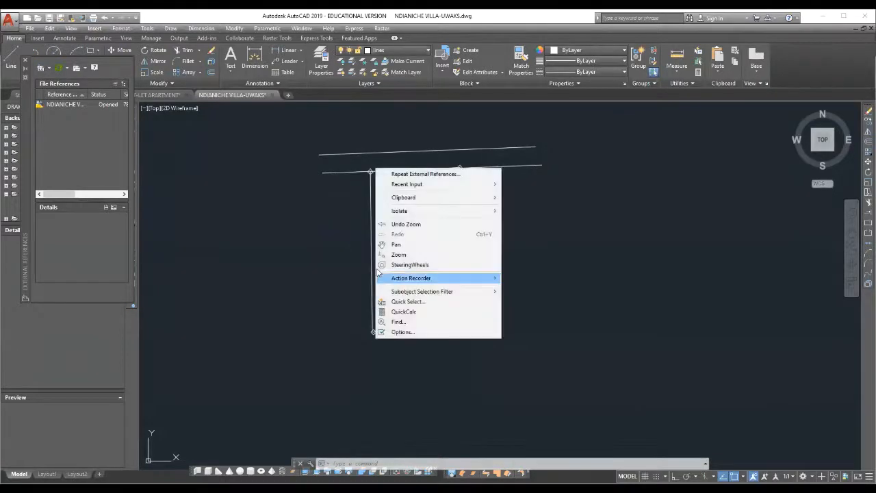
click(645, 221)
click(603, 248)
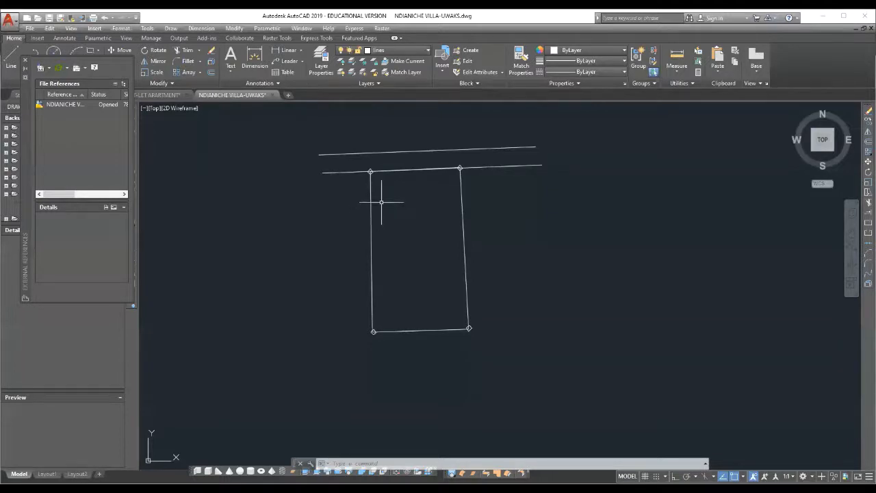
Measure the length of the traced plot's west side from the southwest corner to the northwest corner
click(677, 56)
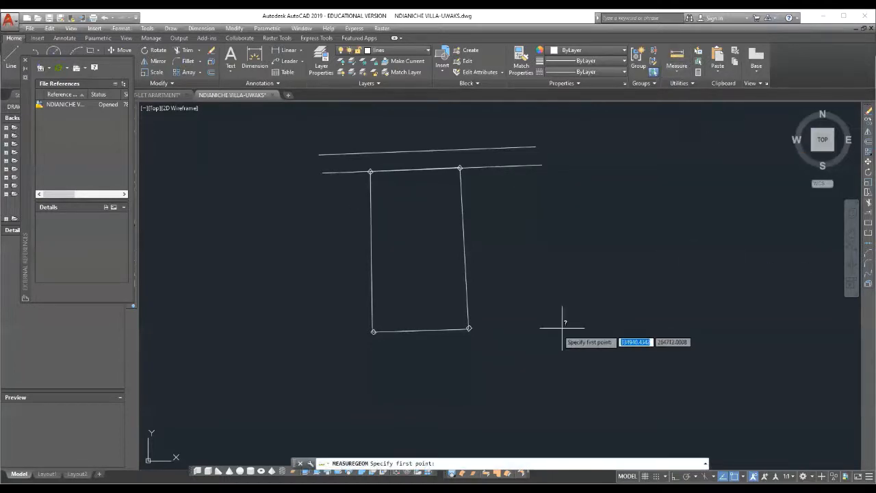
scroll(351, 339, up, 5)
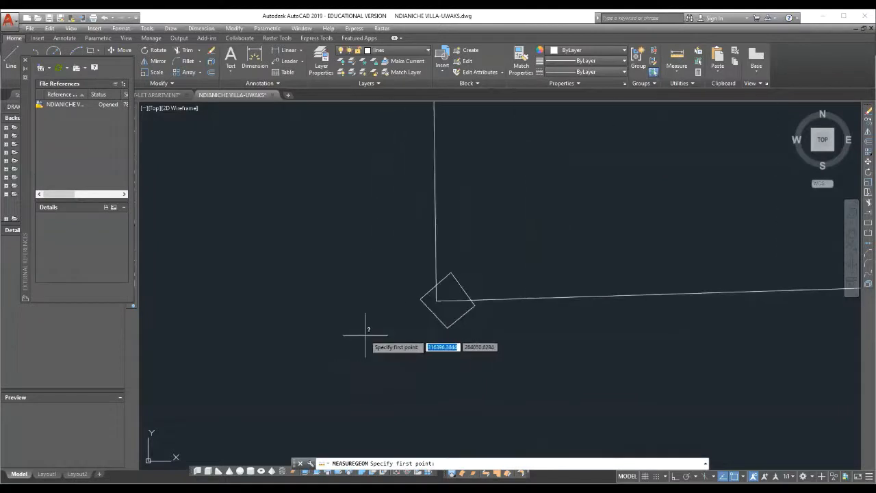
click(443, 299)
scroll(425, 312, down, 5)
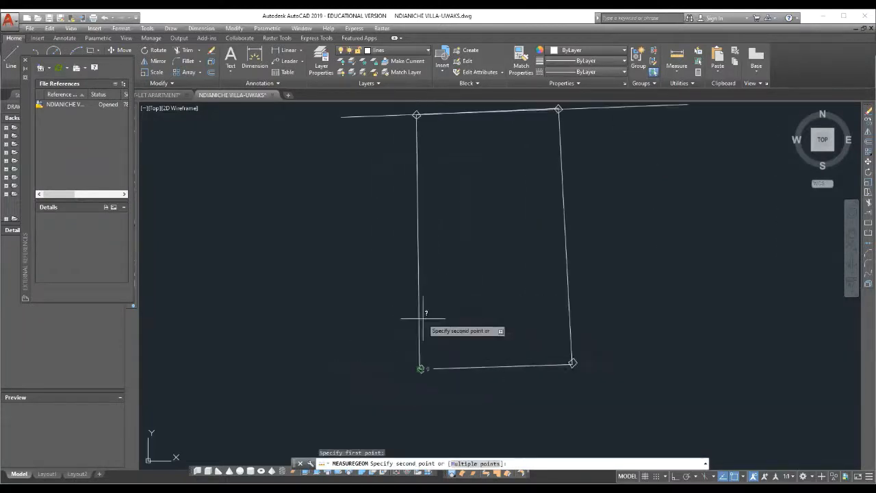
scroll(456, 172, up, 6)
scroll(409, 223, up, 3)
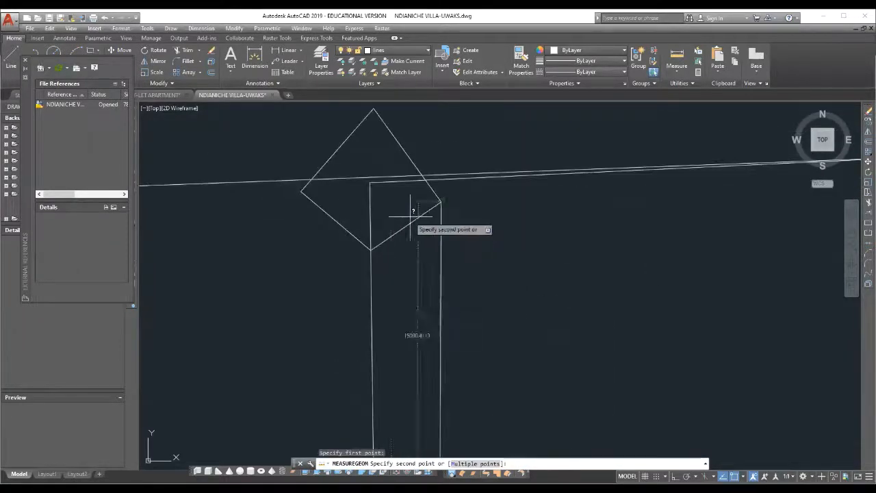
click(371, 182)
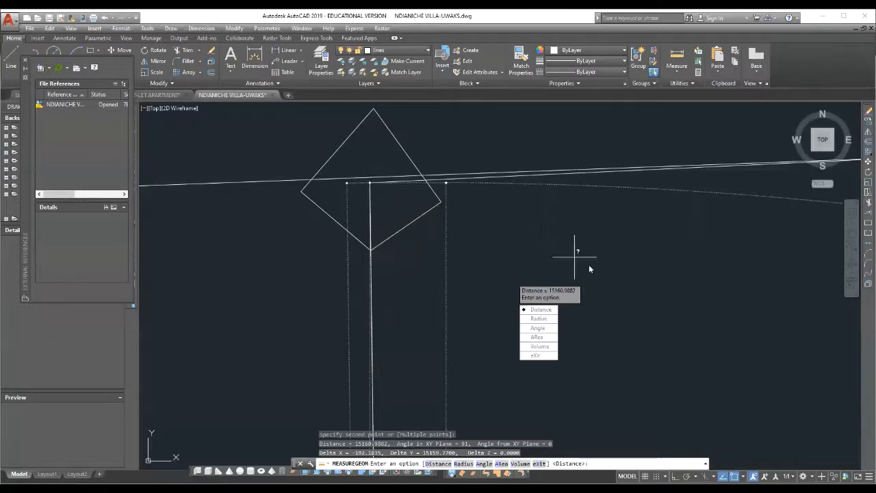
key(Escape)
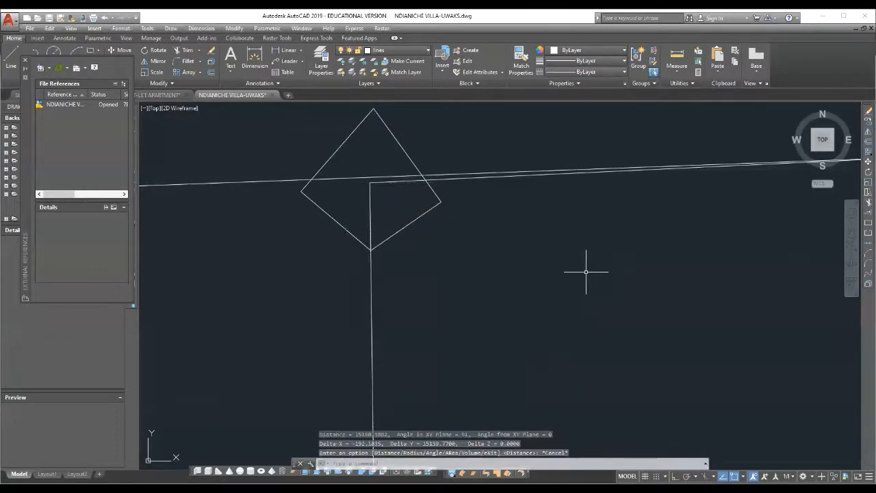
Start scaling the whole traced plot with its beacons and road edges, using the plot's southwest corner as base point
scroll(380, 224, down, 4)
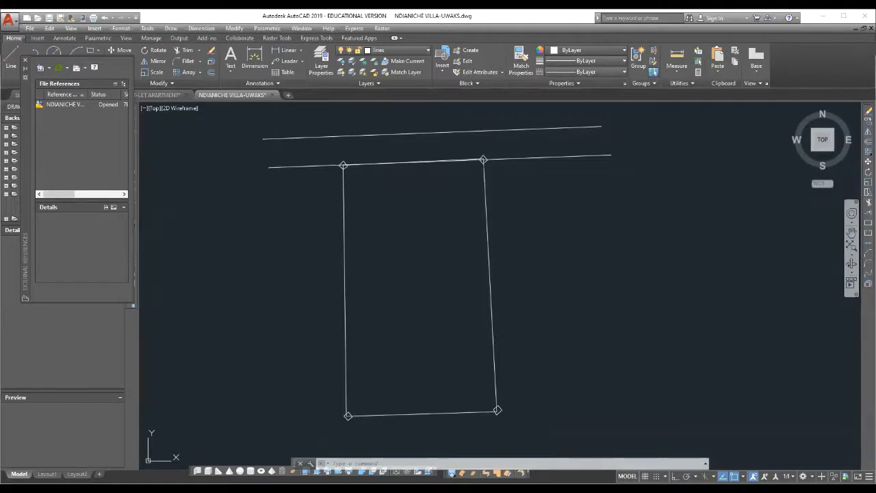
click(852, 263)
scroll(472, 195, down, 5)
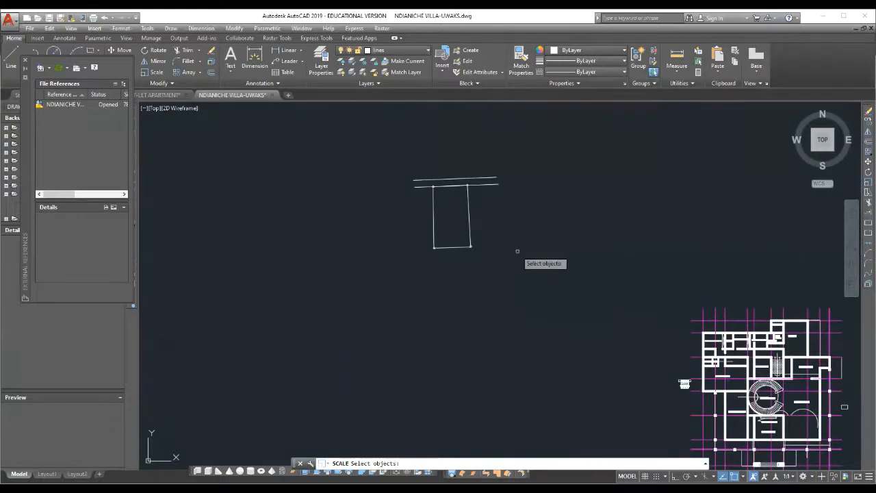
click(546, 295)
click(374, 147)
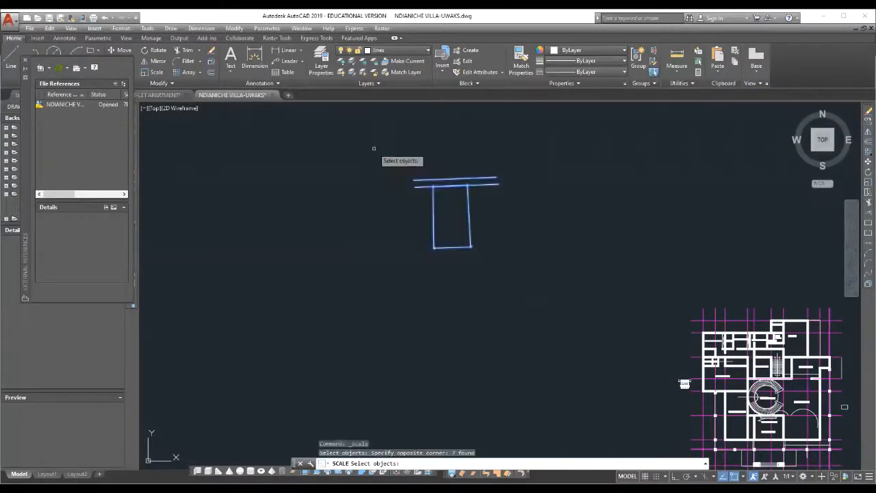
key(Return)
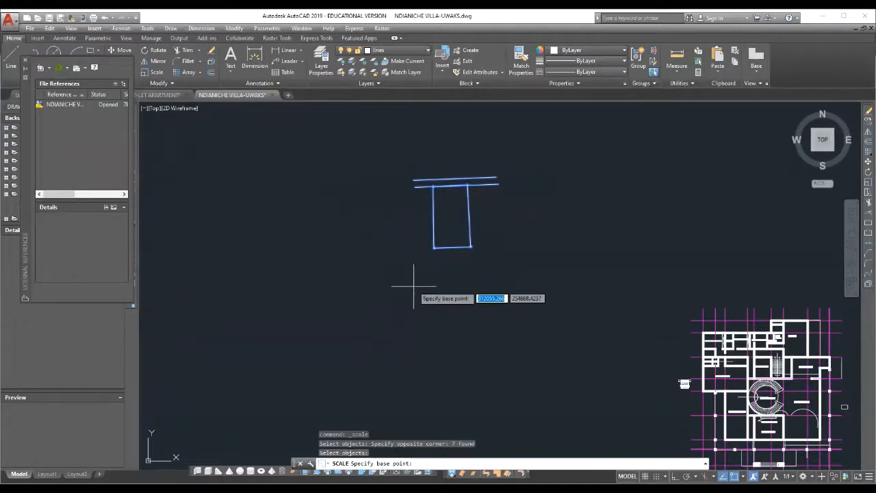
scroll(439, 252, up, 8)
scroll(439, 249, up, 2)
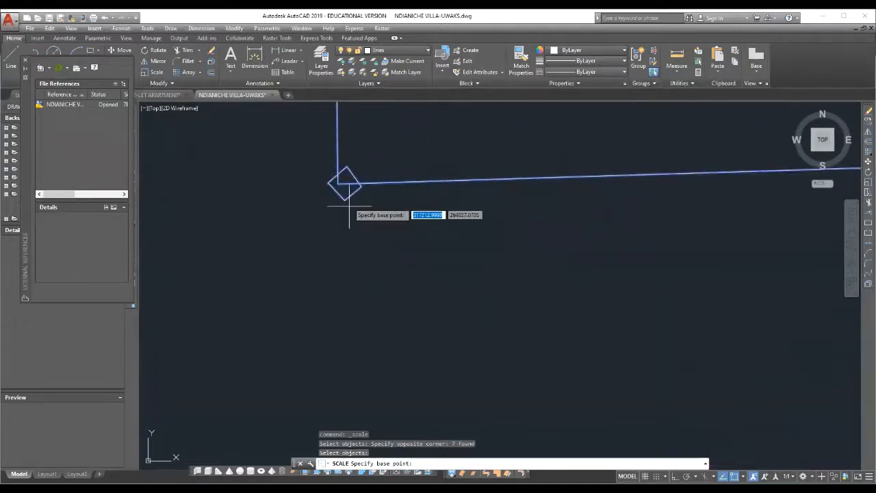
click(341, 183)
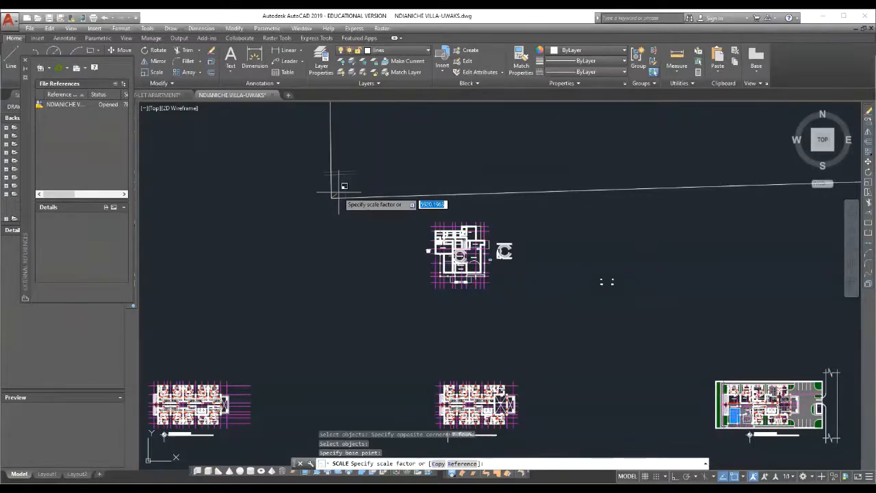
Scale the selected tracing by reference, with a reference length of 15160.9882 and a new length of 75500
text(1)
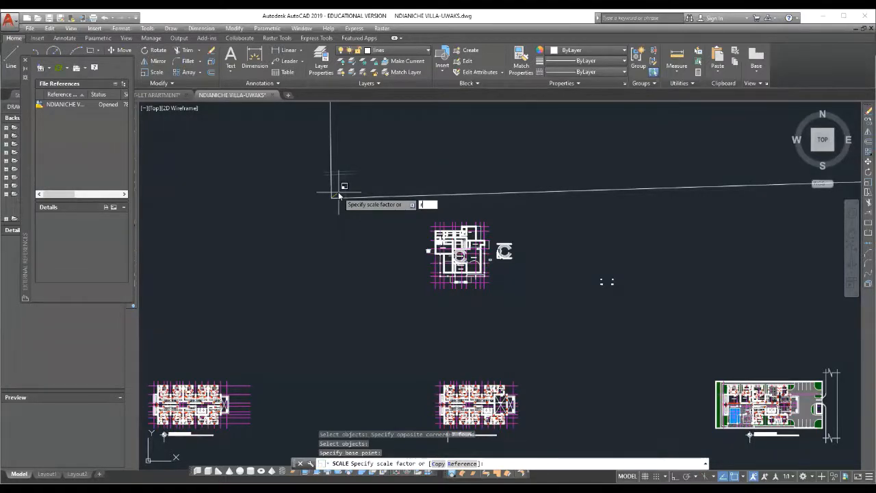
key(Return)
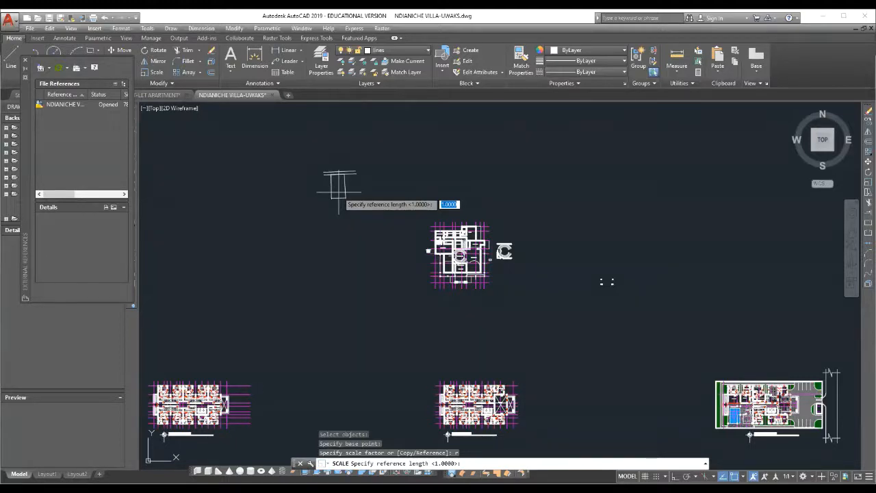
text(15160.9882)
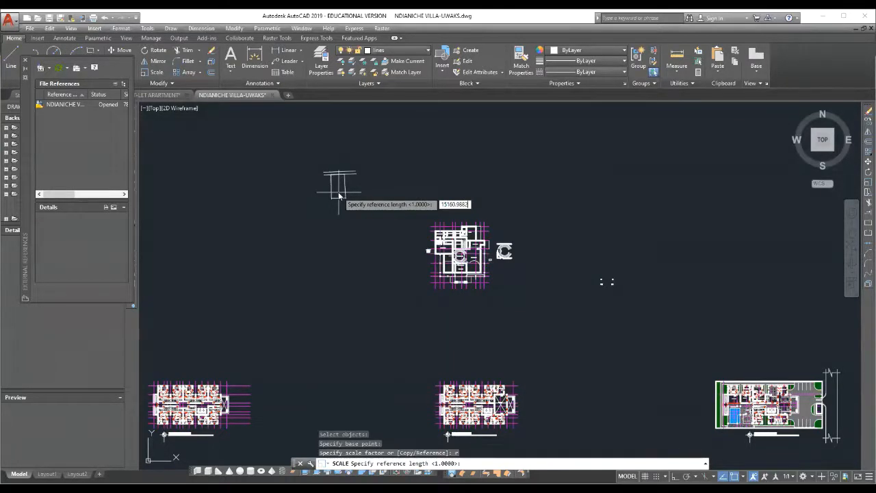
key(Return)
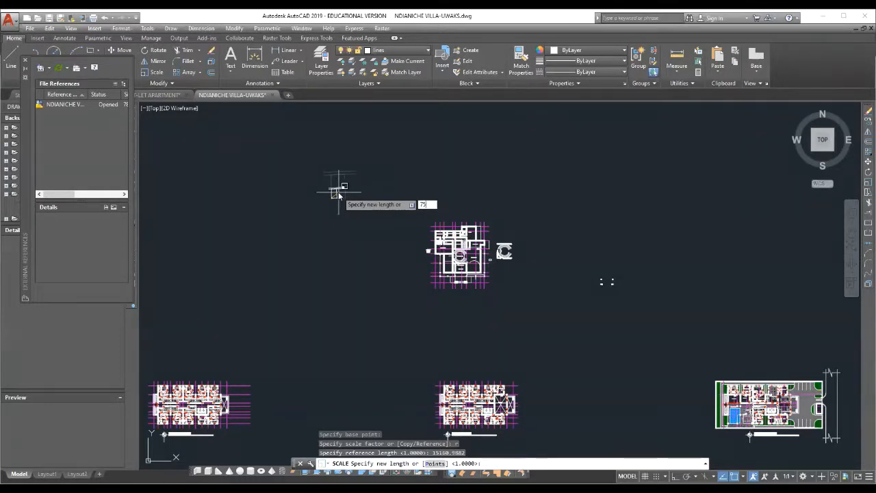
text(500)
key(Return)
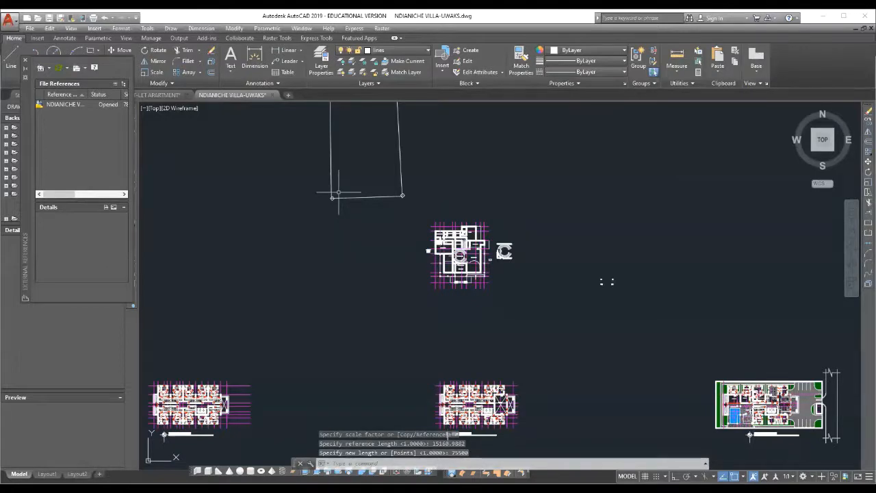
Measure the scaled plot's west side from its southwest corner to its northwest corner
scroll(376, 267, down, 3)
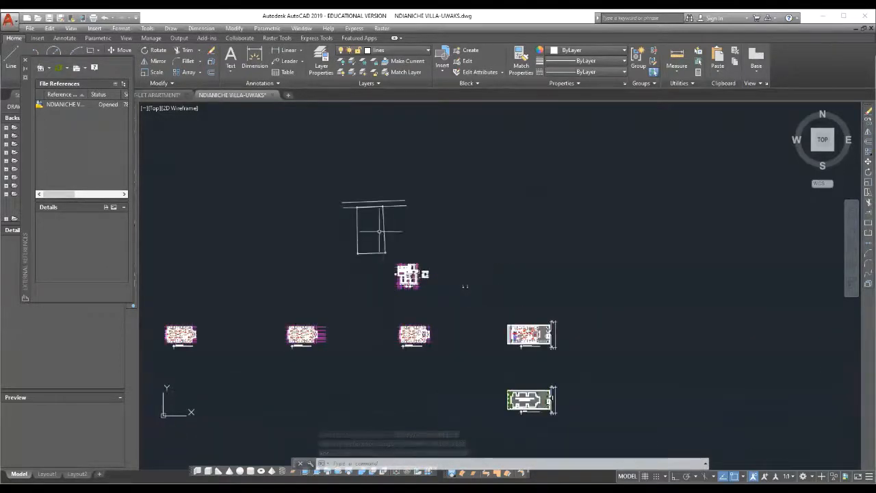
scroll(380, 231, up, 4)
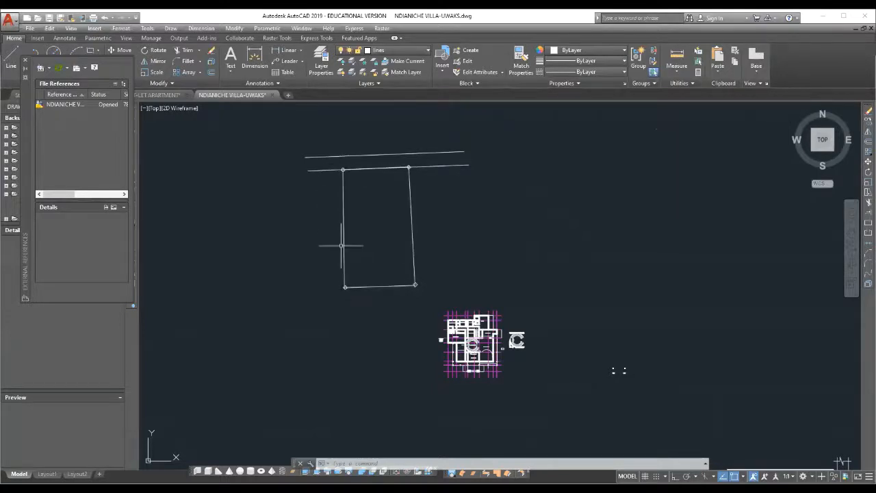
click(675, 59)
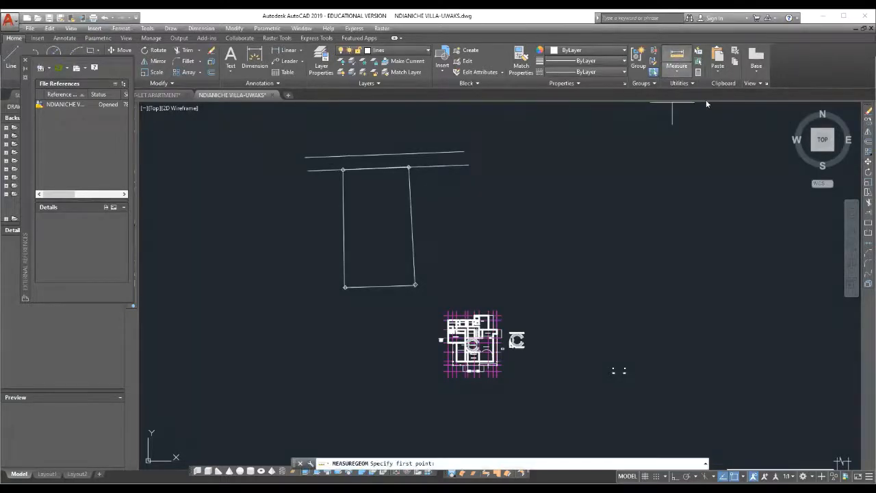
scroll(342, 312, up, 6)
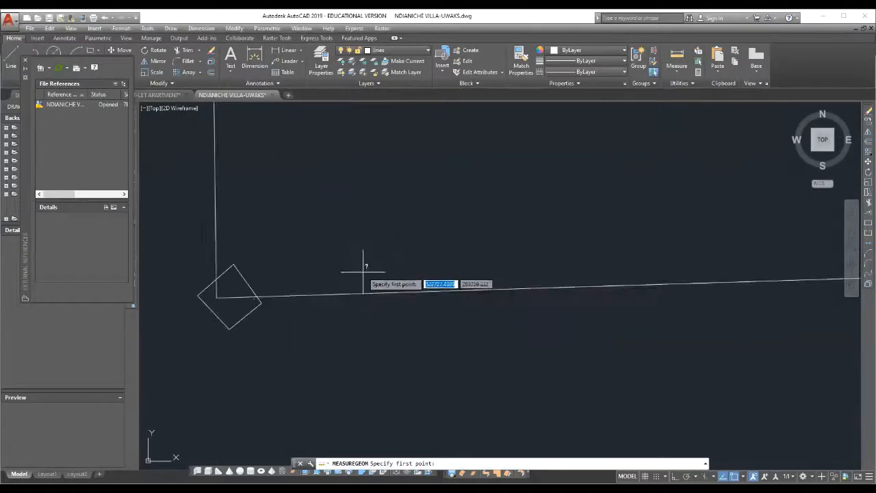
click(228, 296)
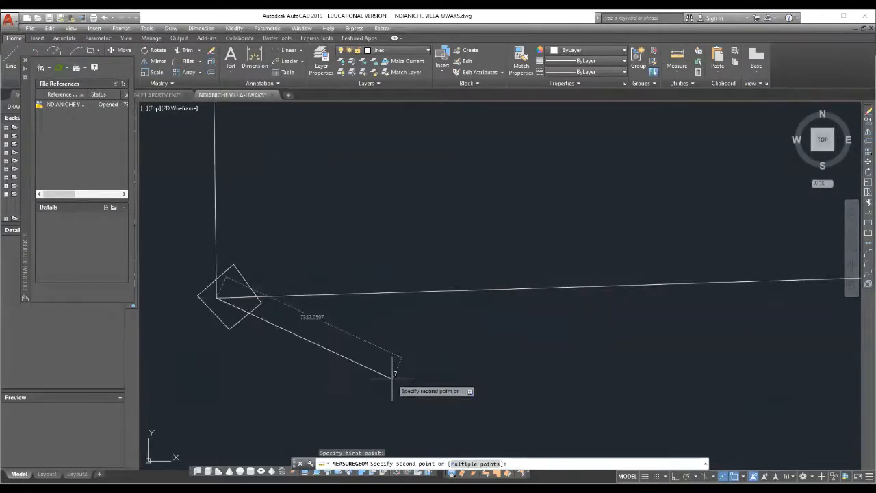
scroll(397, 359, down, 5)
scroll(362, 199, up, 6)
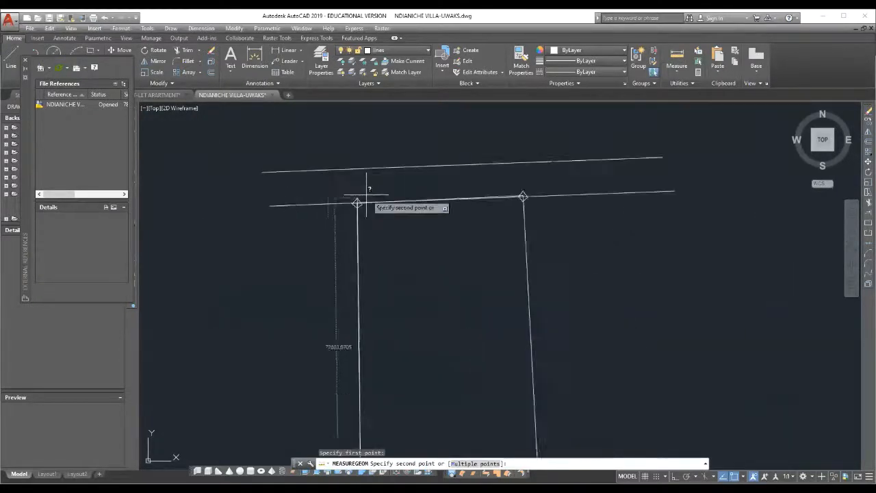
click(284, 224)
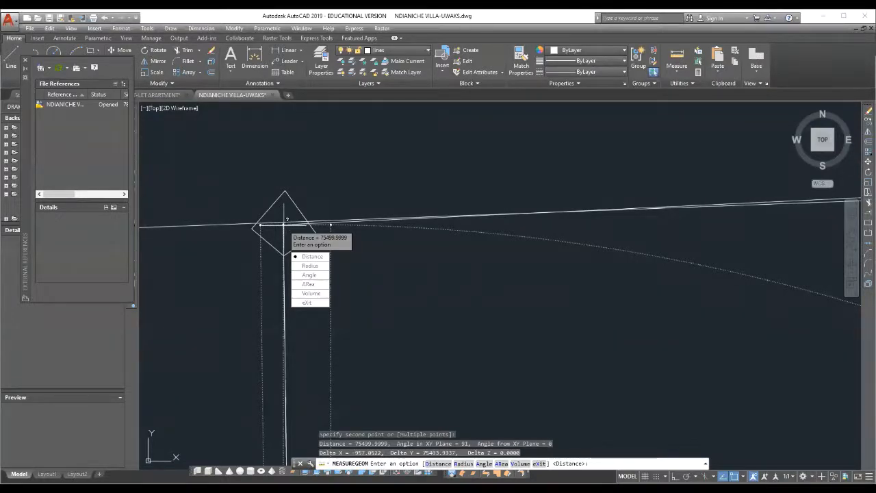
key(Escape)
scroll(259, 195, down, 3)
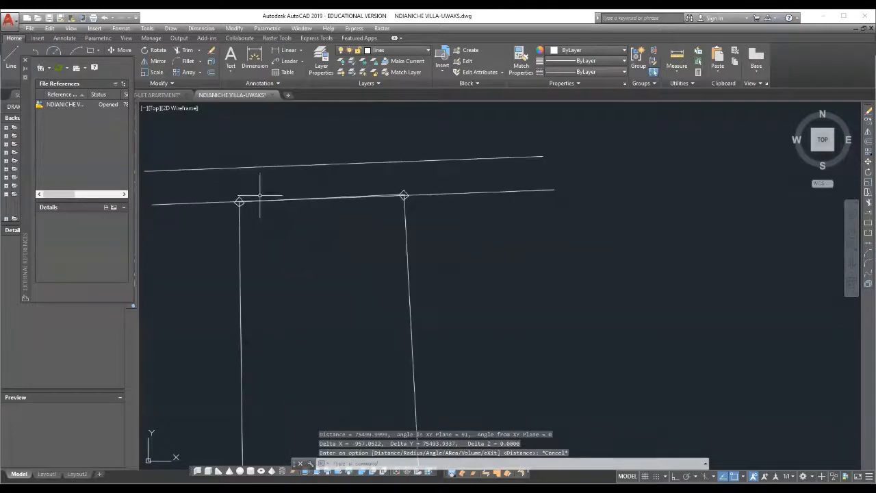
Draw a roughly square rectangle inside the southern half of the traced plot, clear of its boundary lines
scroll(346, 229, down, 6)
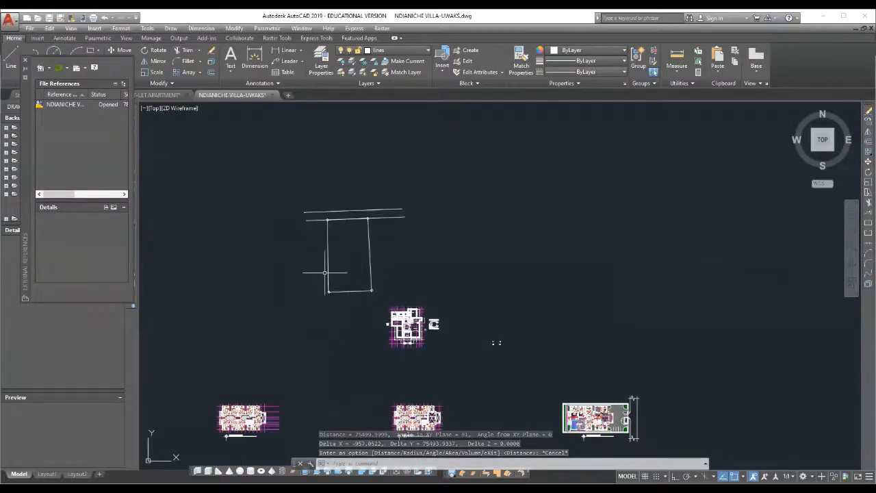
scroll(354, 257, up, 4)
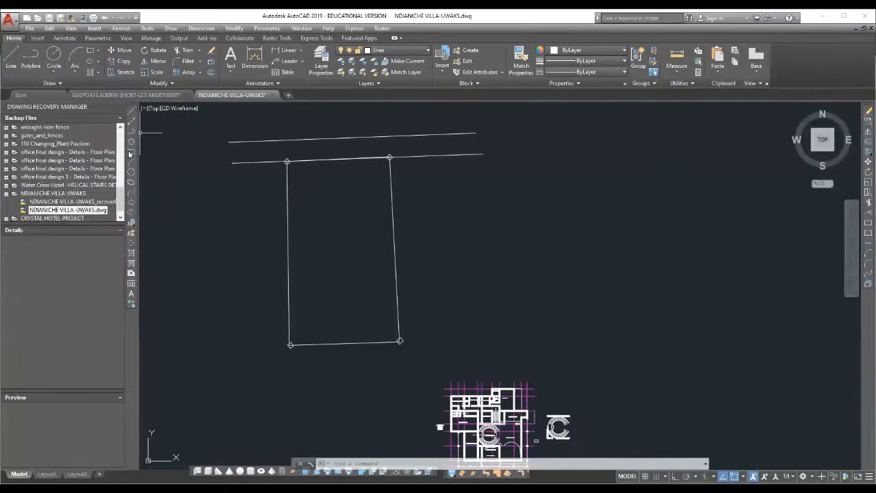
click(132, 152)
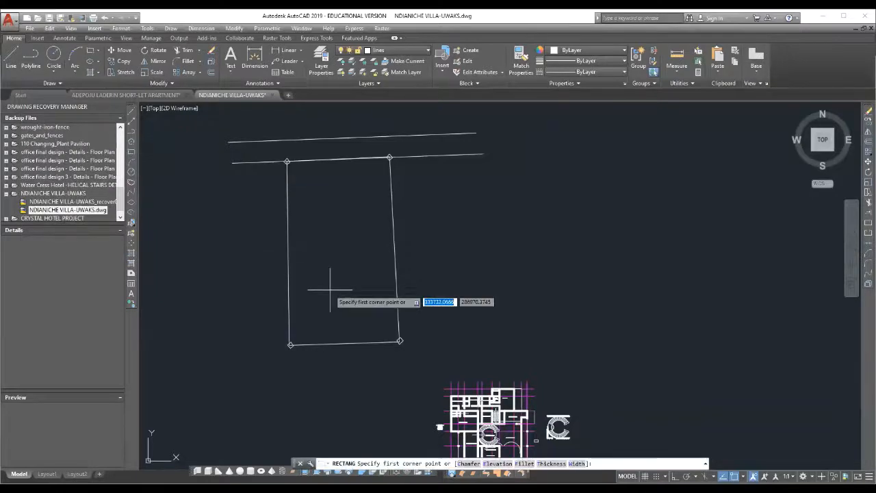
click(311, 254)
click(375, 315)
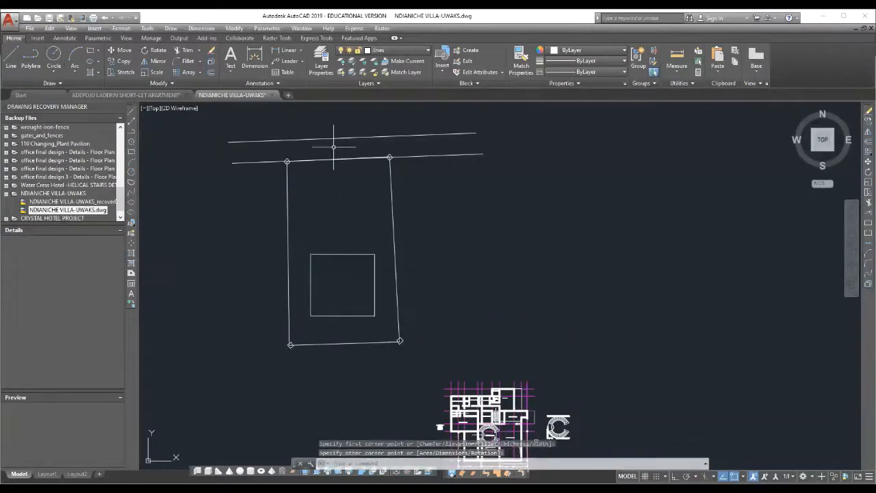
right_click(328, 169)
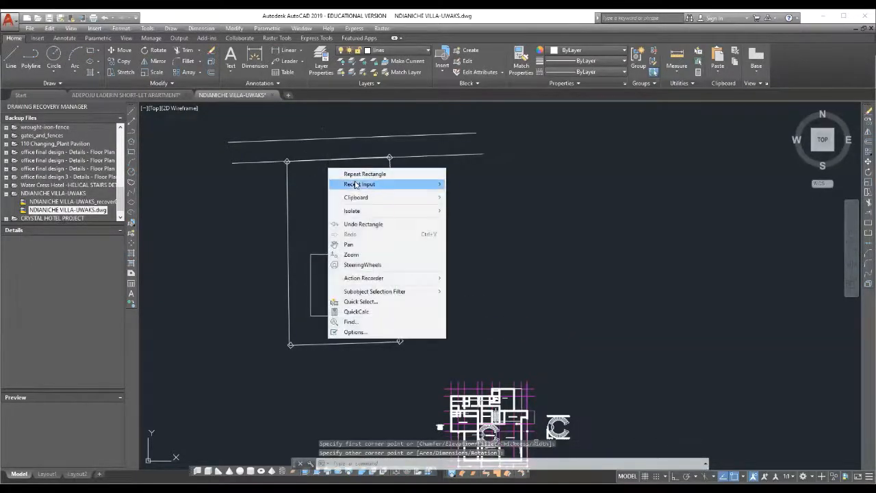
click(552, 219)
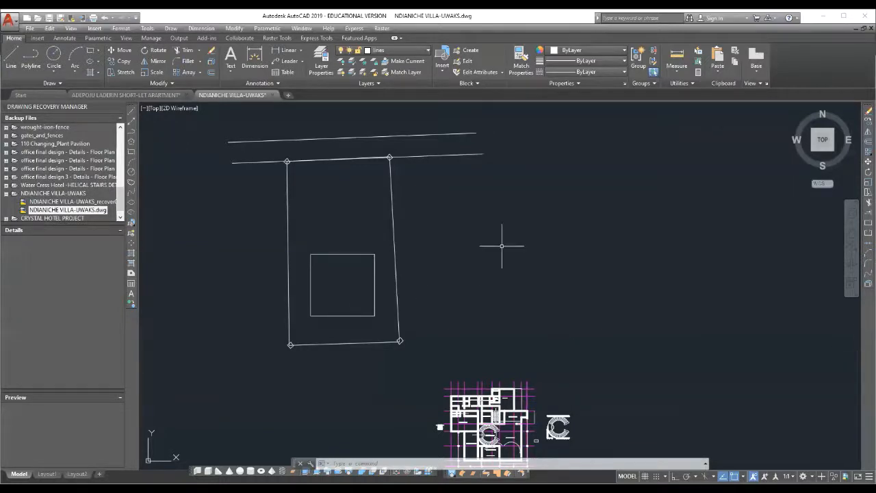
scroll(384, 233, down, 3)
scroll(367, 258, up, 5)
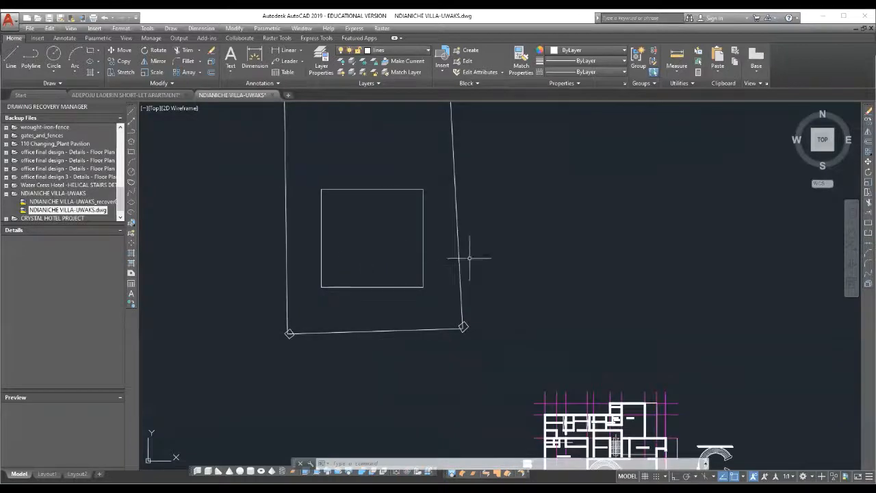
scroll(497, 246, down, 3)
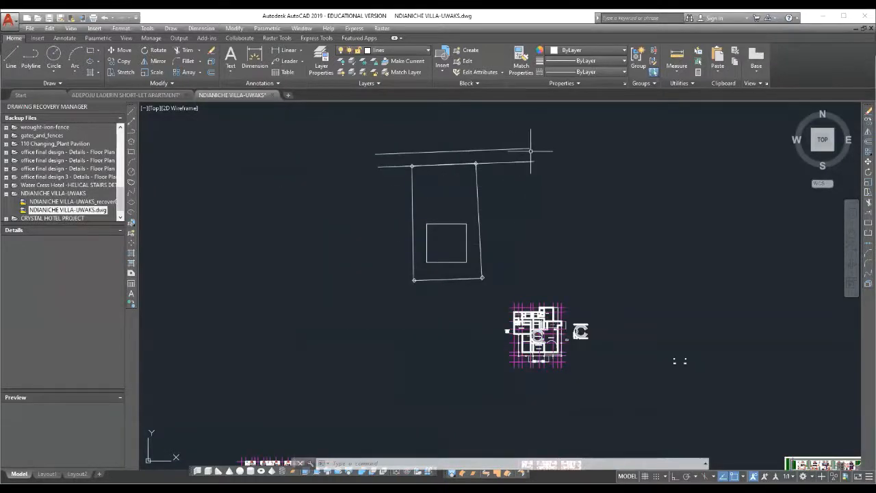